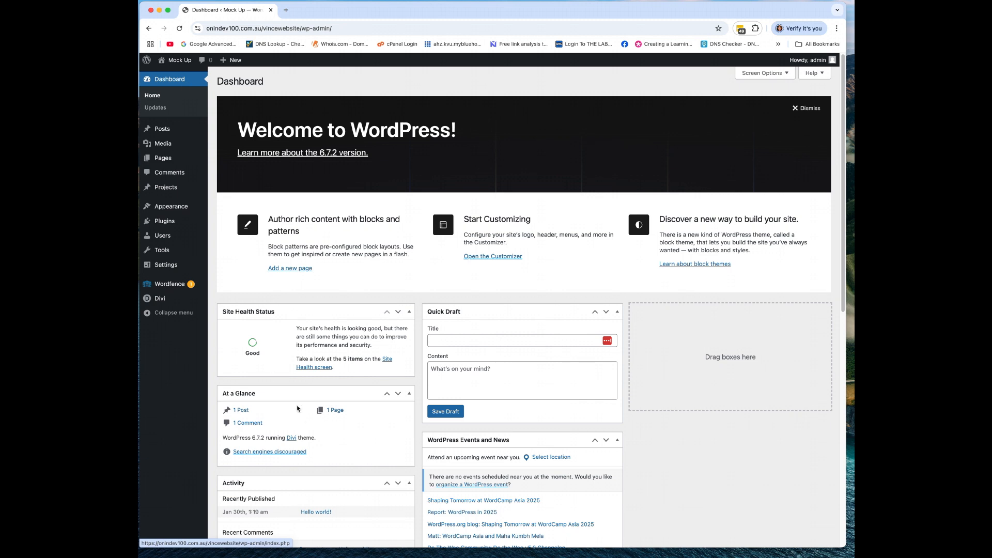
- Open the live Mock Up site in a second tab to check its footer, and return to the dashboard
{"action": "mouse_move", "coordinate": [207, 140]}
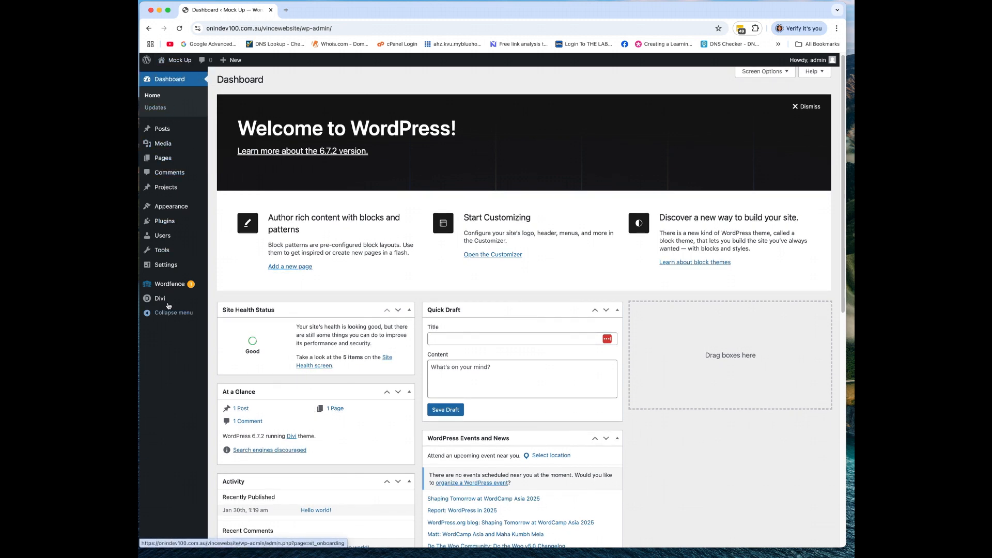
{"action": "mouse_move", "coordinate": [176, 61]}
{"action": "right_click", "coordinate": [181, 80]}
{"action": "left_click", "coordinate": [217, 82]}
{"action": "left_click", "coordinate": [314, 10]}
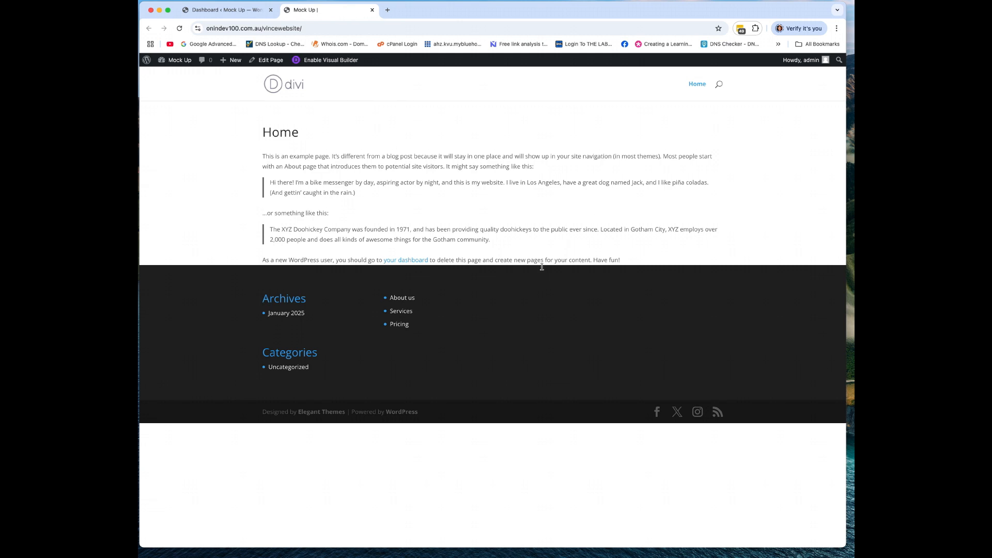
{"action": "left_click", "coordinate": [221, 12]}
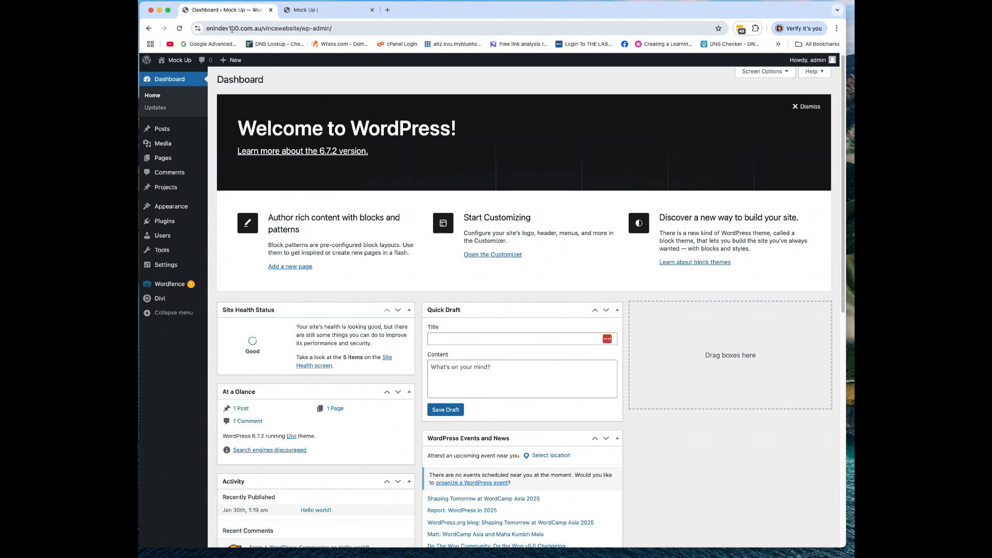
- Open the site's installed themes and activate the Twenty Twenty-Five theme
{"action": "mouse_move", "coordinate": [196, 207]}
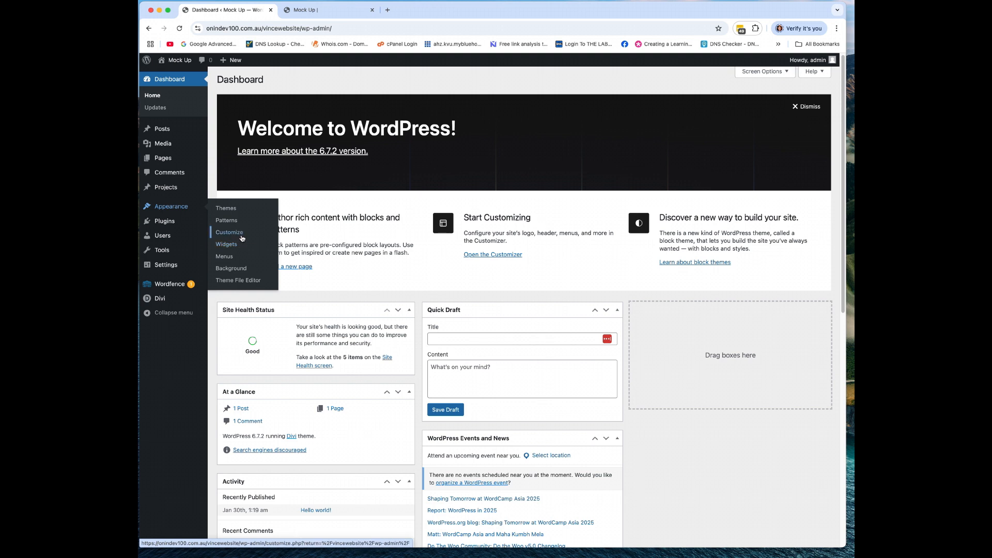
{"action": "left_click", "coordinate": [225, 210]}
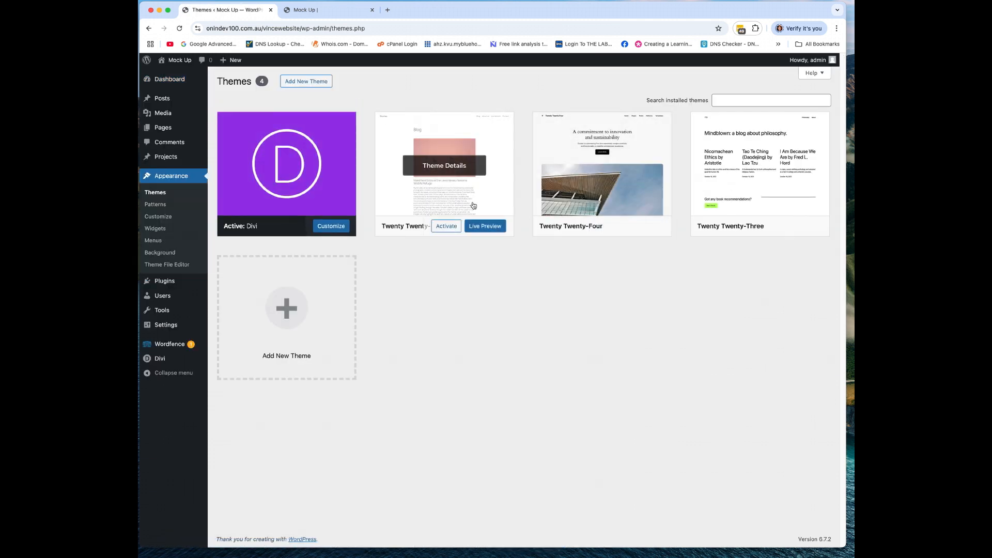
{"action": "left_click", "coordinate": [446, 226]}
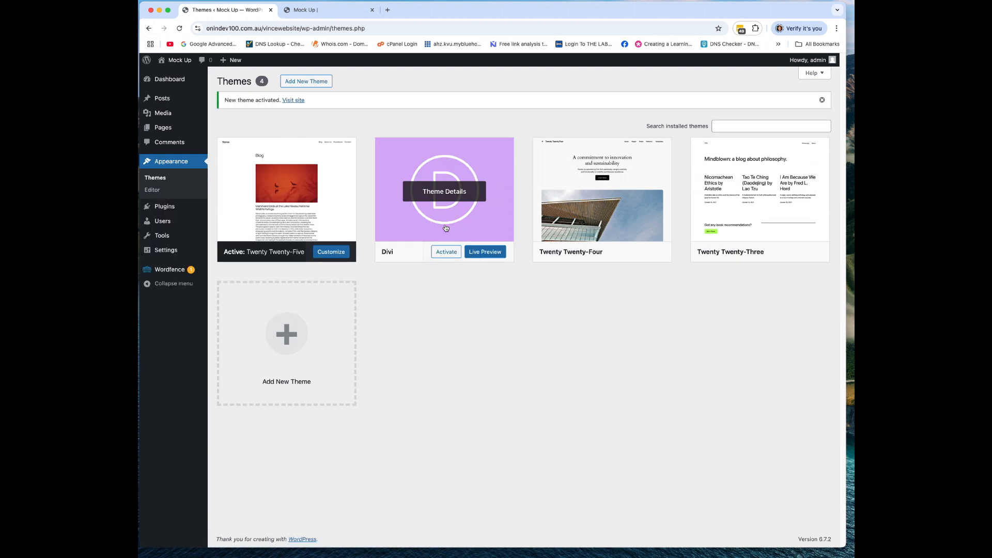
- Reload the live site and examine the home page's header and footer under the new theme, and return to the themes page
{"action": "mouse_move", "coordinate": [186, 203]}
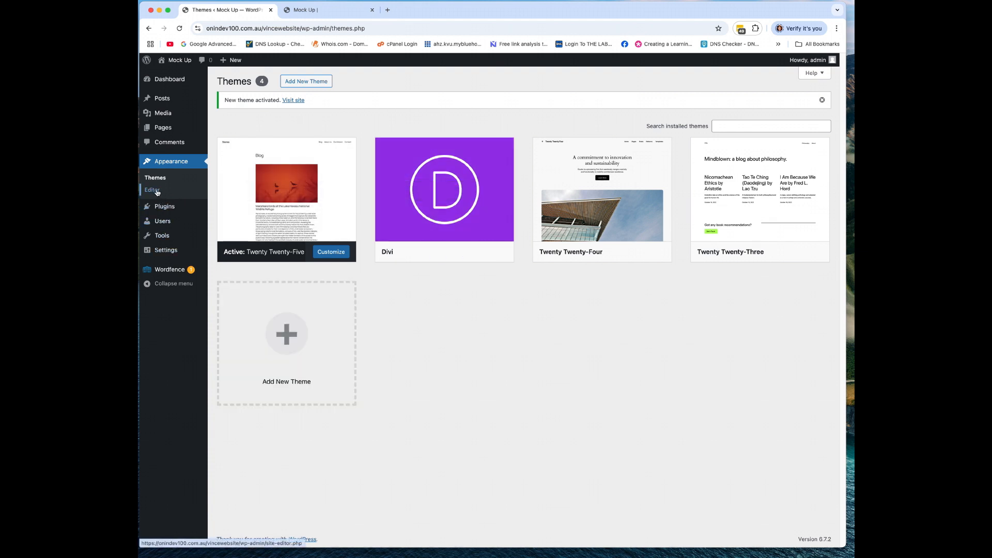
{"action": "left_click", "coordinate": [326, 11]}
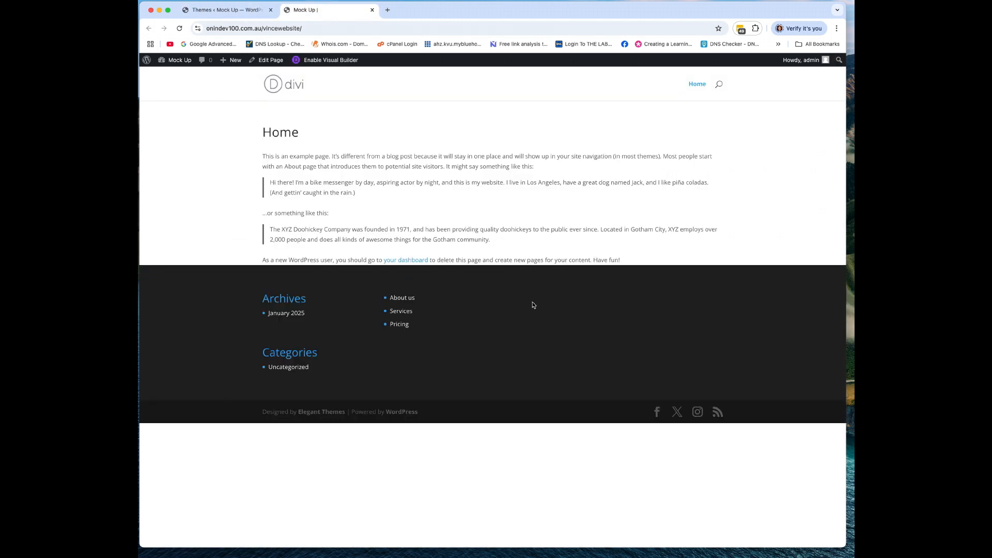
{"action": "left_click", "coordinate": [179, 28]}
{"action": "scroll", "coordinate": [486, 243], "scroll_direction": "down", "scroll_amount": 5}
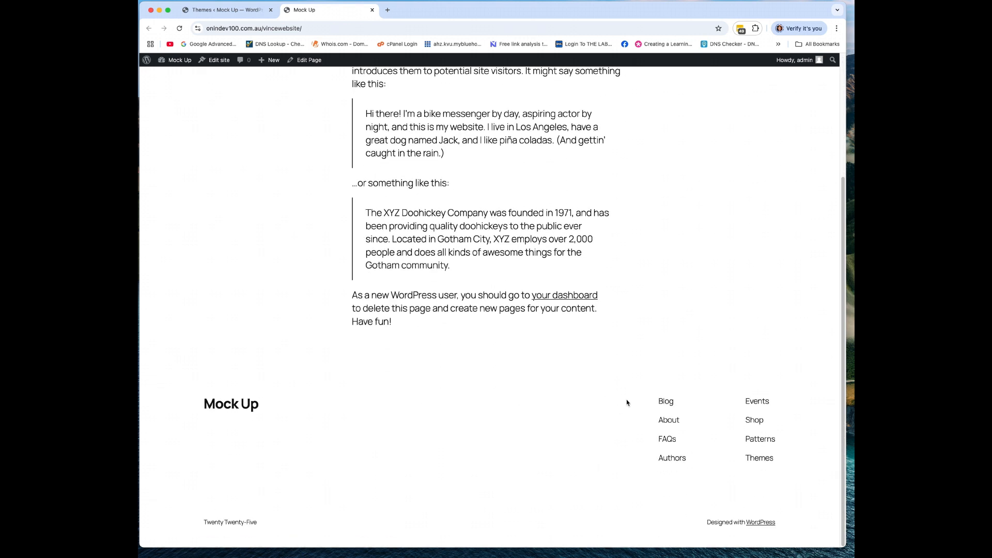
{"action": "scroll", "coordinate": [541, 322], "scroll_direction": "up", "scroll_amount": 1}
{"action": "scroll", "coordinate": [537, 323], "scroll_direction": "down", "scroll_amount": 1}
{"action": "scroll", "coordinate": [207, 386], "scroll_direction": "up", "scroll_amount": 10}
{"action": "scroll", "coordinate": [461, 394], "scroll_direction": "down", "scroll_amount": 10}
{"action": "left_click", "coordinate": [223, 10]}
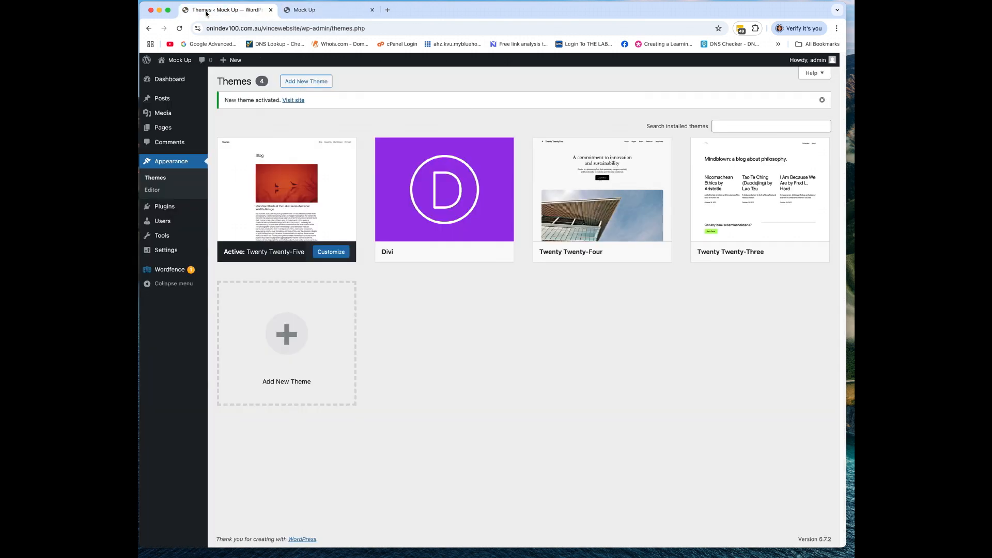
- Open the site editor, start editing the Home page past its welcome guide, and select the footer block
{"action": "left_click", "coordinate": [154, 195]}
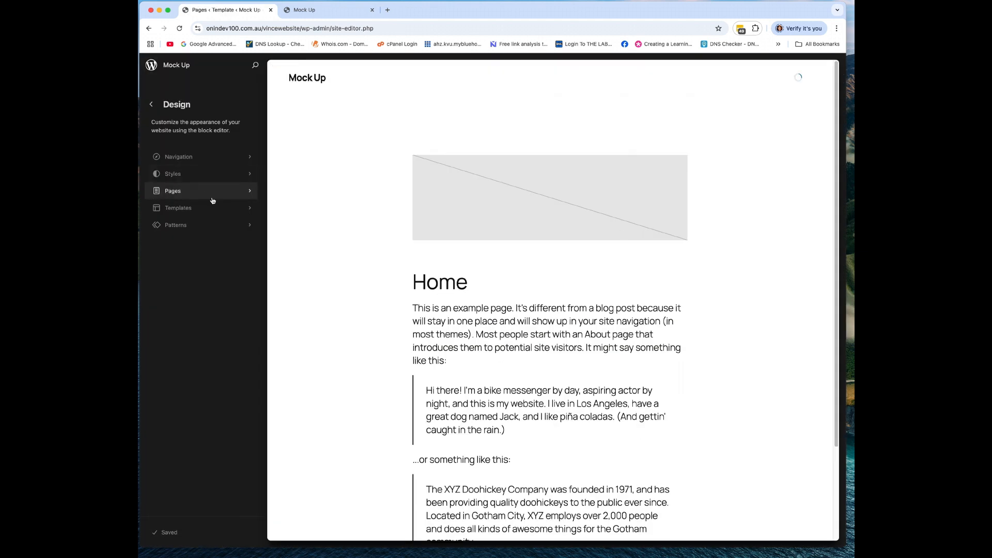
{"action": "scroll", "coordinate": [405, 215], "scroll_direction": "down", "scroll_amount": 6}
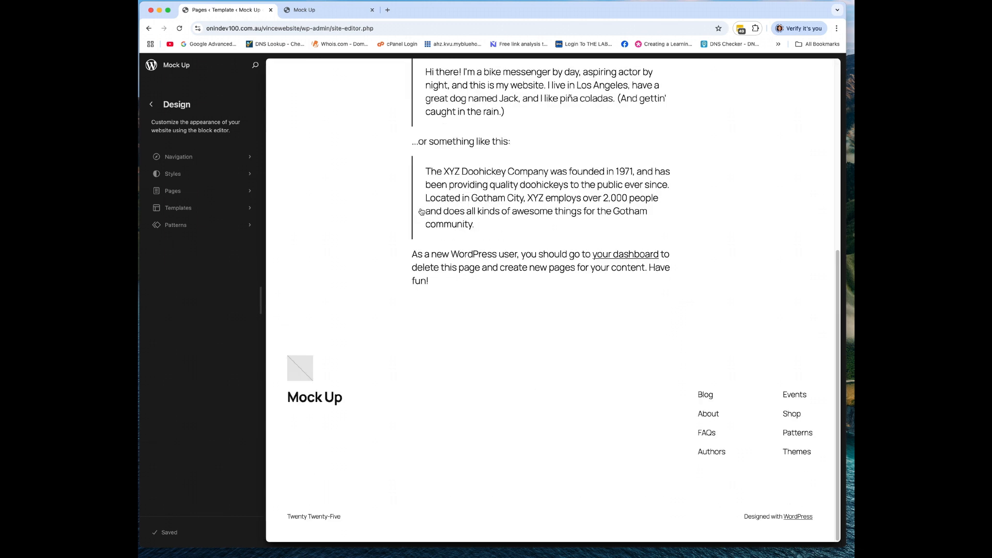
{"action": "left_click", "coordinate": [420, 391]}
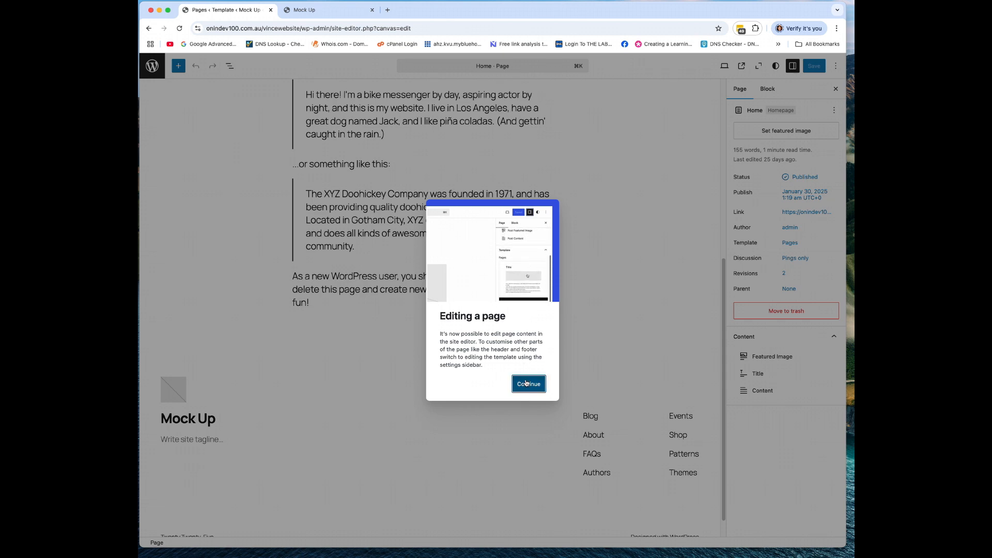
{"action": "left_click", "coordinate": [526, 383]}
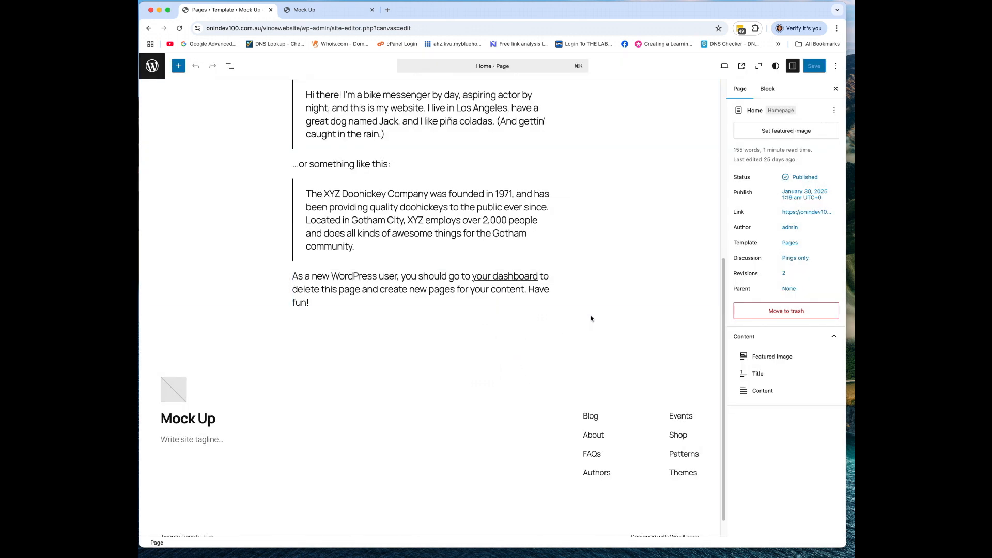
{"action": "scroll", "coordinate": [589, 316], "scroll_direction": "down", "scroll_amount": 1}
{"action": "scroll", "coordinate": [405, 322], "scroll_direction": "down", "scroll_amount": 1}
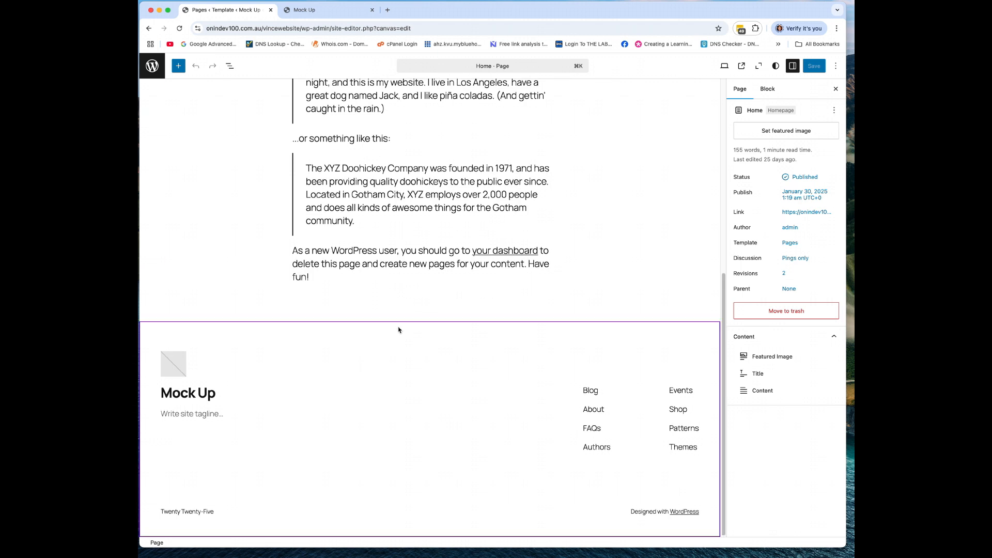
{"action": "left_click", "coordinate": [276, 403]}
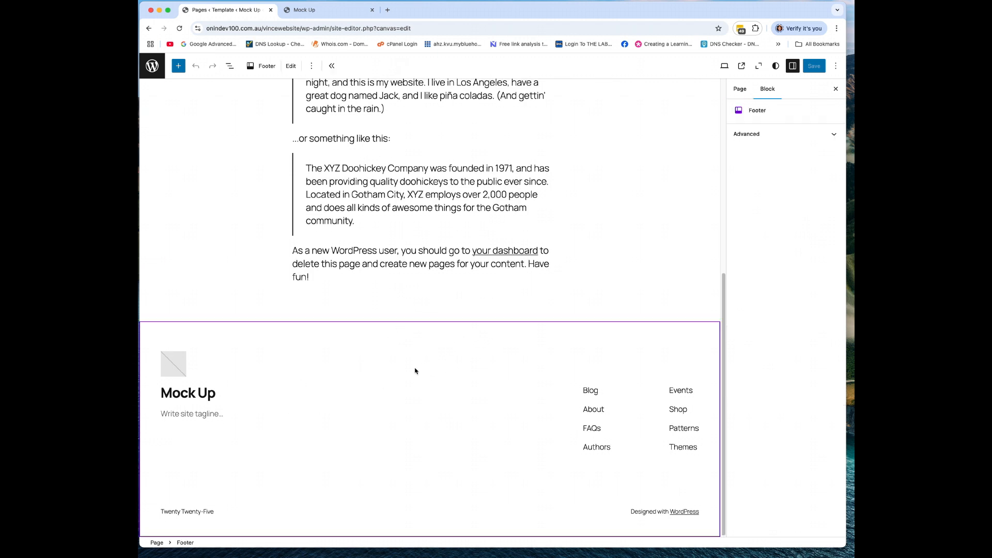
- Select the header block of the Home page to inspect its settings
{"action": "scroll", "coordinate": [381, 352], "scroll_direction": "up", "scroll_amount": 2}
{"action": "scroll", "coordinate": [383, 348], "scroll_direction": "down", "scroll_amount": 2}
{"action": "scroll", "coordinate": [639, 385], "scroll_direction": "up", "scroll_amount": 10}
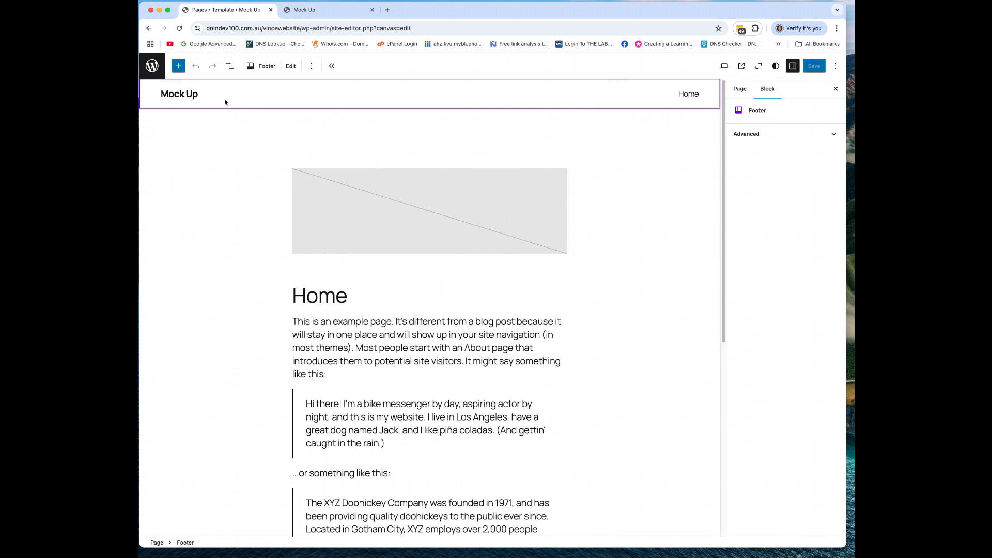
{"action": "left_click", "coordinate": [357, 99]}
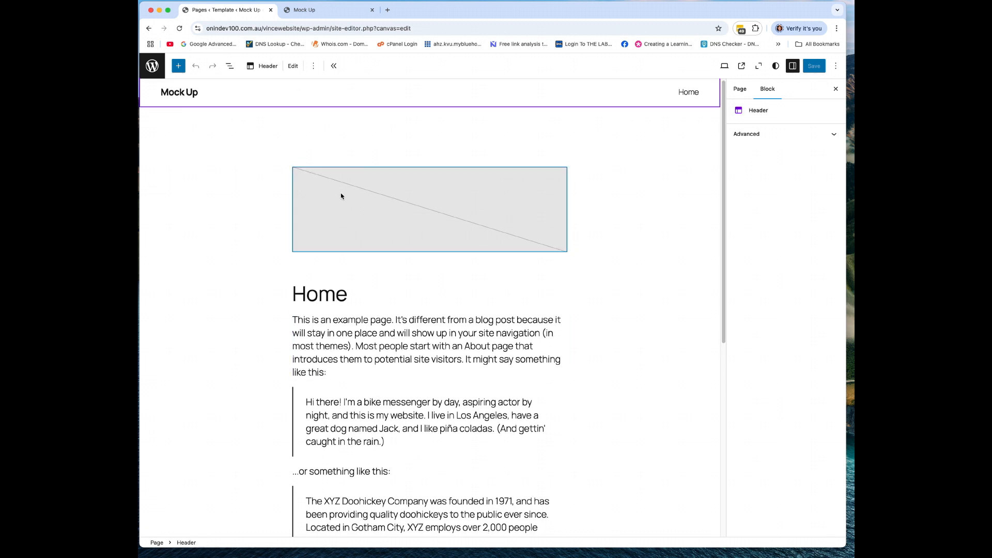
- Leave the Home page editor and open the Footer template part from the site's patterns for editing
{"action": "left_click", "coordinate": [153, 67]}
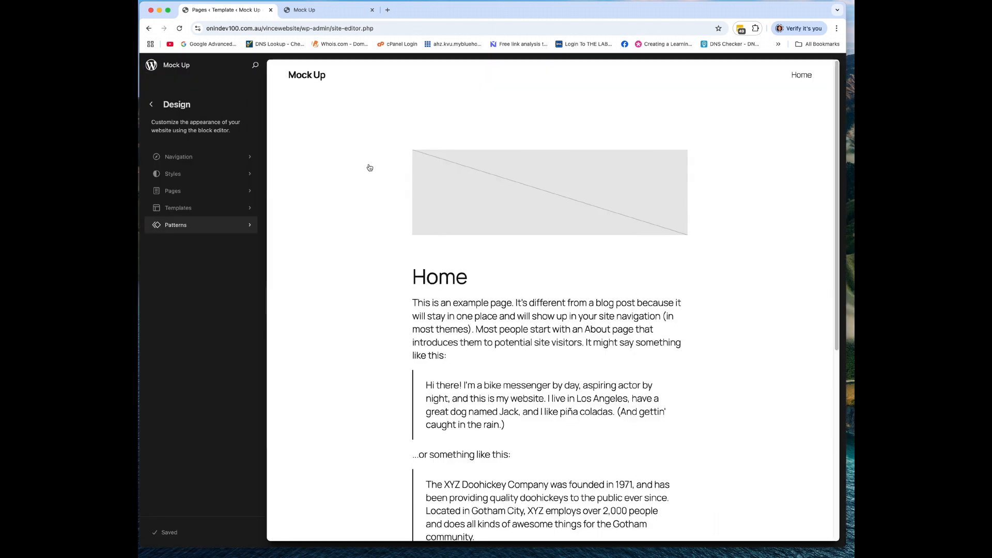
{"action": "left_click", "coordinate": [229, 225]}
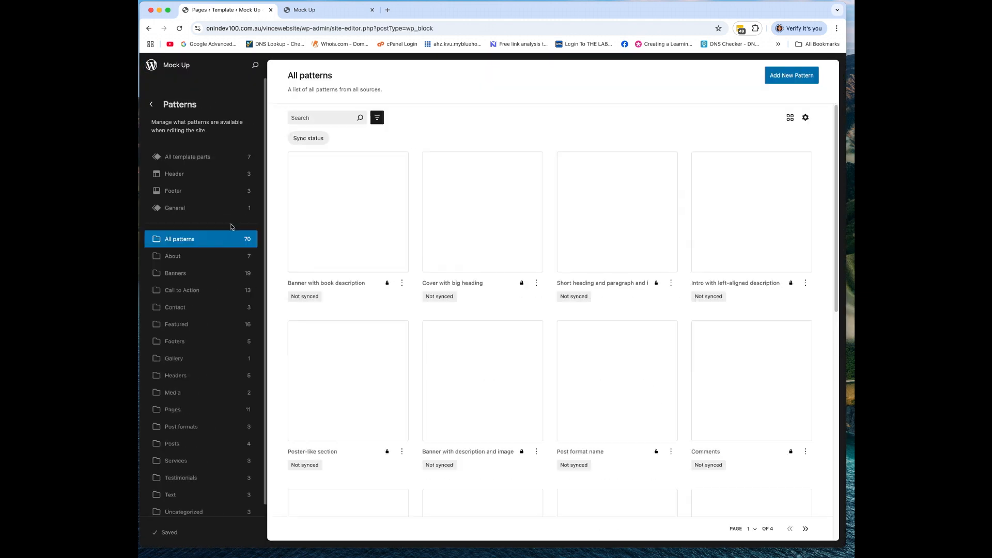
{"action": "left_click", "coordinate": [190, 195]}
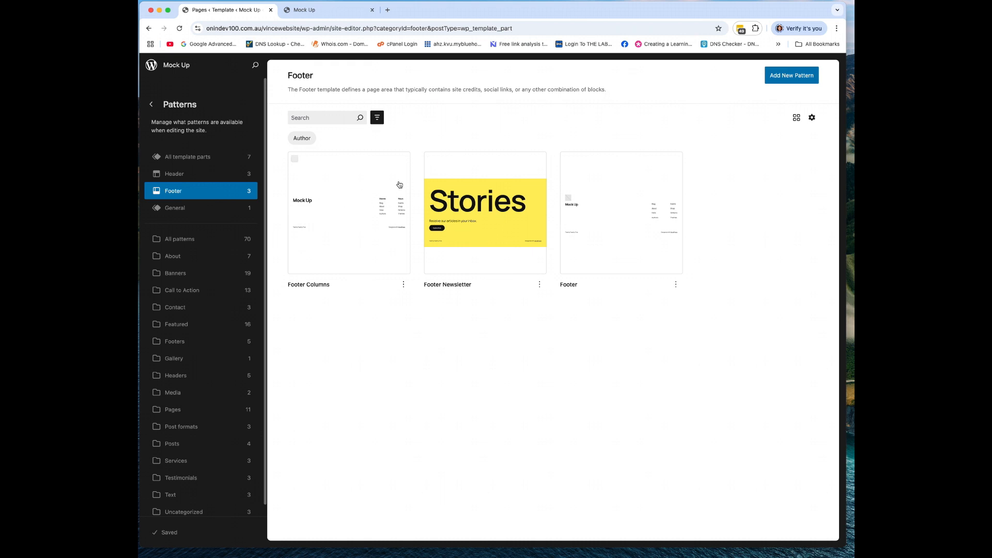
{"action": "left_click", "coordinate": [604, 211]}
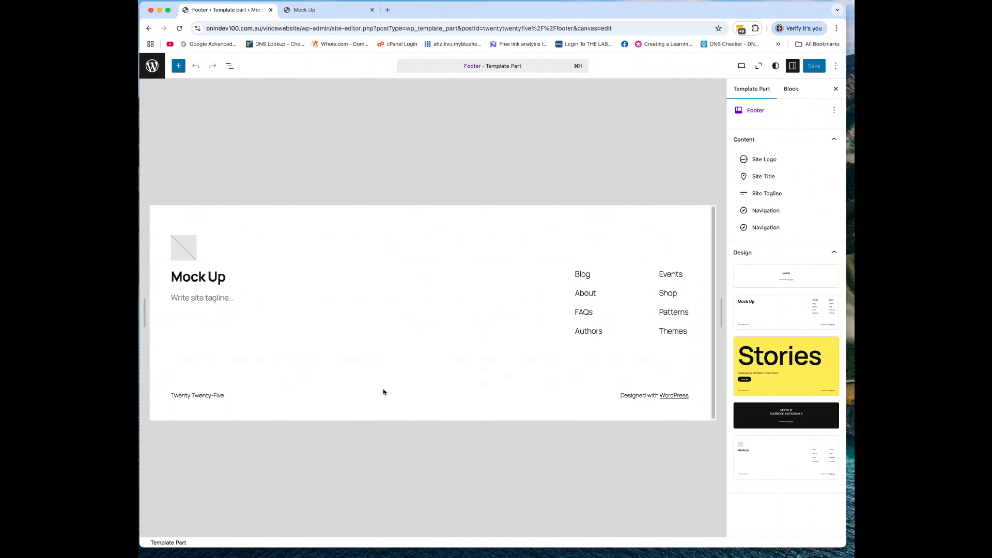
- Replace the "Twenty Twenty-Five" credit text in the footer with "Copyright © 2025"
{"action": "left_click", "coordinate": [219, 397]}
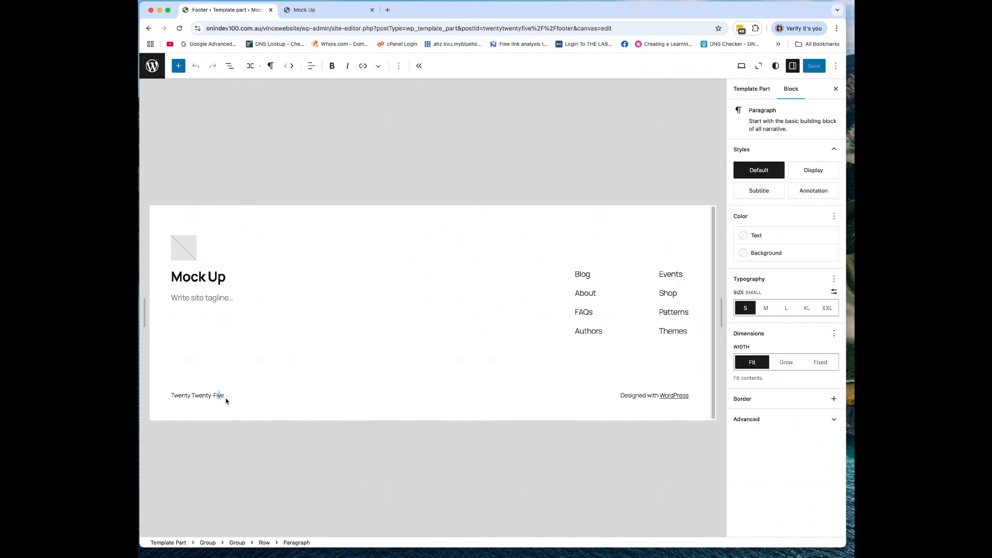
{"action": "left_click", "coordinate": [214, 395]}
{"action": "left_click_drag", "start_coordinate": [223, 396], "coordinate": [169, 396]}
{"action": "left_click", "coordinate": [194, 413]}
{"action": "left_click", "coordinate": [188, 396]}
{"action": "left_click_drag", "start_coordinate": [172, 394], "coordinate": [252, 395]}
{"action": "type", "text": "Copyright © 2025"}
- Replace the linked word "WordPress" in the footer's "Designed with" credit with "Online Influence"
{"action": "left_click_drag", "start_coordinate": [660, 396], "coordinate": [694, 402]}
{"action": "type", "text": "Onlinelin"}
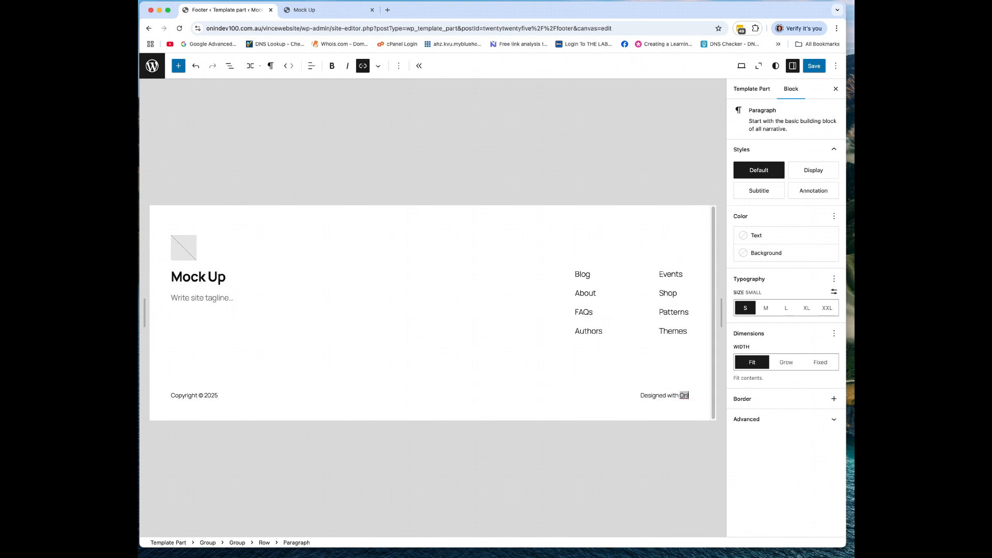
{"action": "key", "text": "BackSpace"}
{"action": "key", "text": "BackSpace"}
{"action": "type", "text": "nfluence.c"}
{"action": "key", "text": "BackSpace"}
{"action": "key", "text": "BackSpace"}
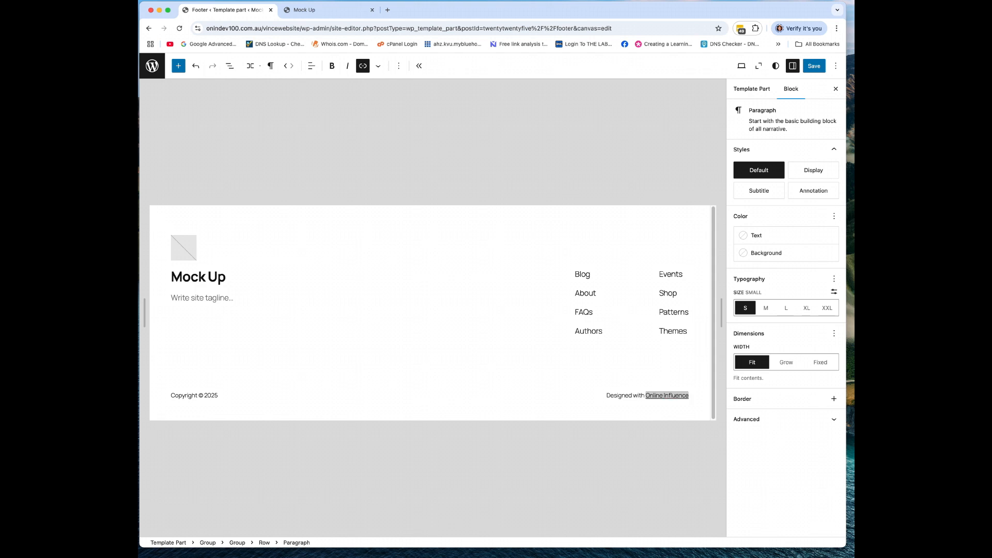
{"action": "left_click", "coordinate": [671, 418]}
{"action": "left_click", "coordinate": [691, 397]}
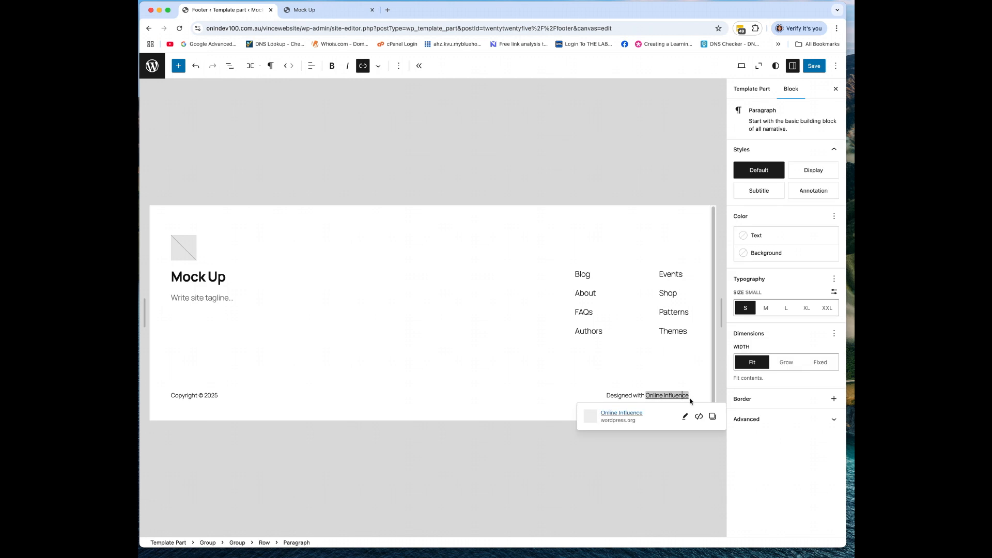
{"action": "left_click", "coordinate": [693, 398]}
{"action": "left_click", "coordinate": [691, 398]}
{"action": "left_click_drag", "start_coordinate": [648, 395], "coordinate": [692, 397]}
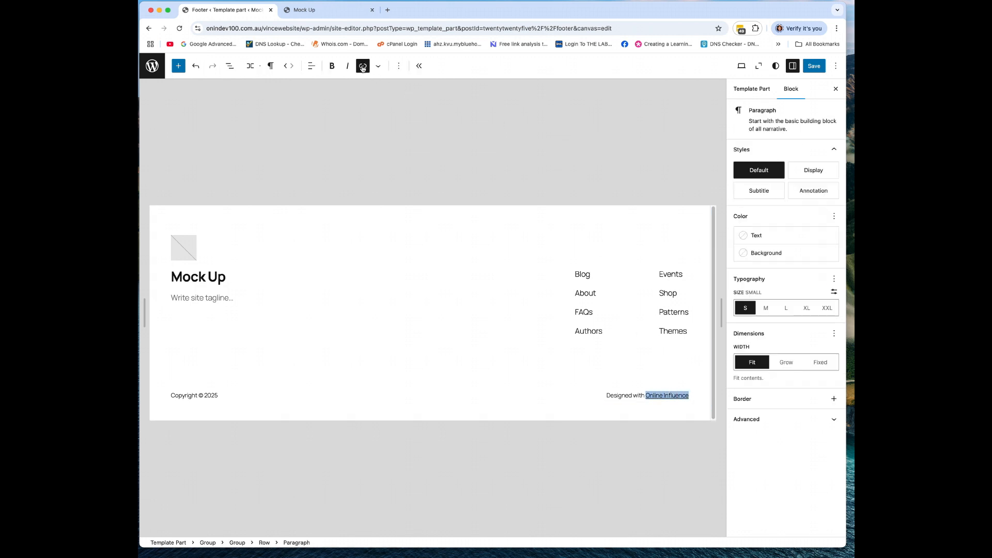
{"action": "left_click", "coordinate": [363, 68]}
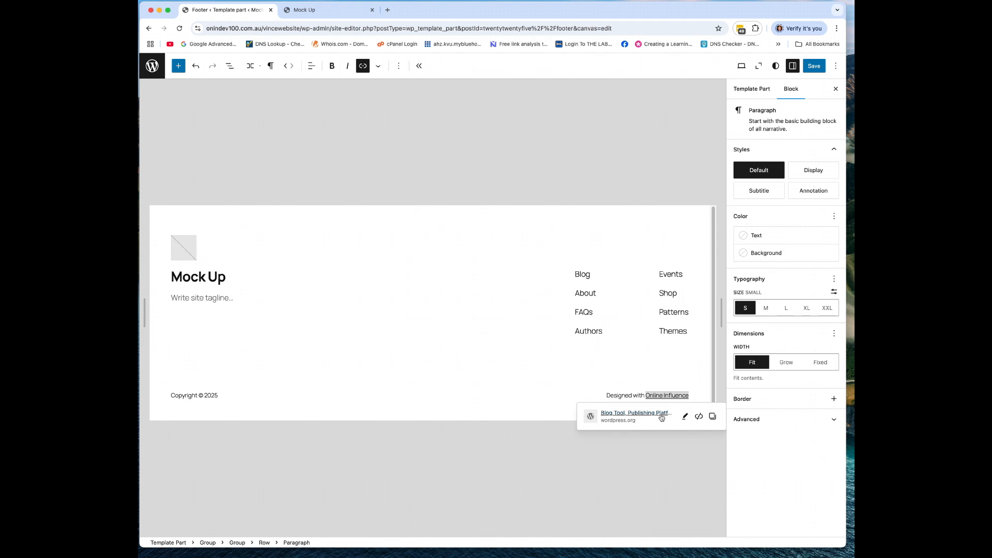
{"action": "left_click", "coordinate": [685, 416]}
{"action": "mouse_move", "coordinate": [657, 304]}
{"action": "left_mouse_down"}
{"action": "mouse_move", "coordinate": [608, 307]}
{"action": "mouse_move", "coordinate": [658, 295]}
{"action": "left_mouse_up"}
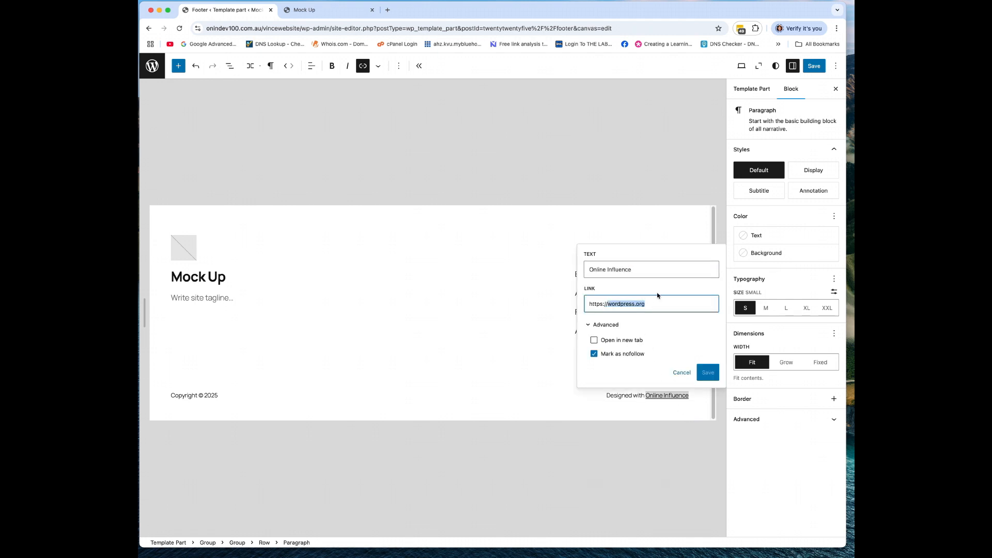
{"action": "type", "text": "onlineinflu"}
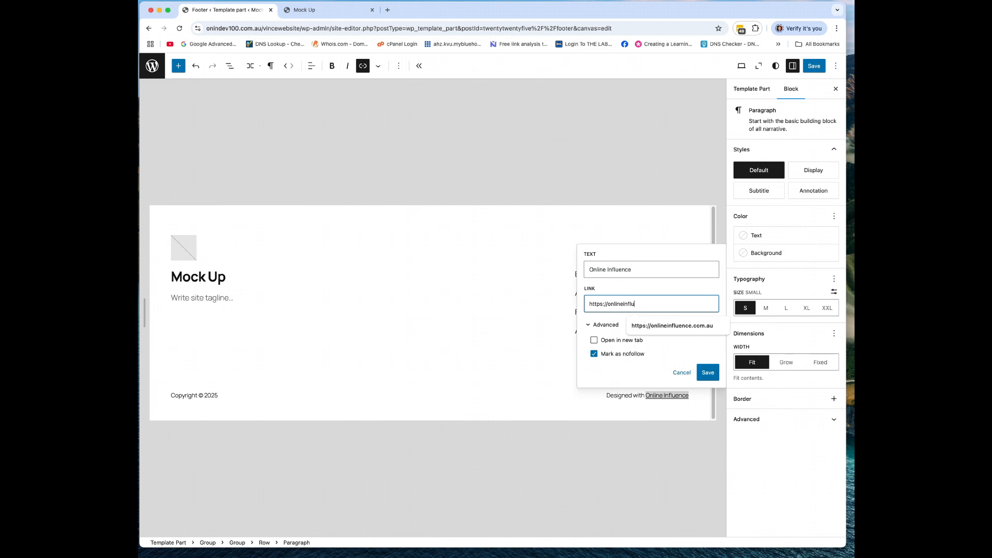
{"action": "type", "text": "ence.com.au"}
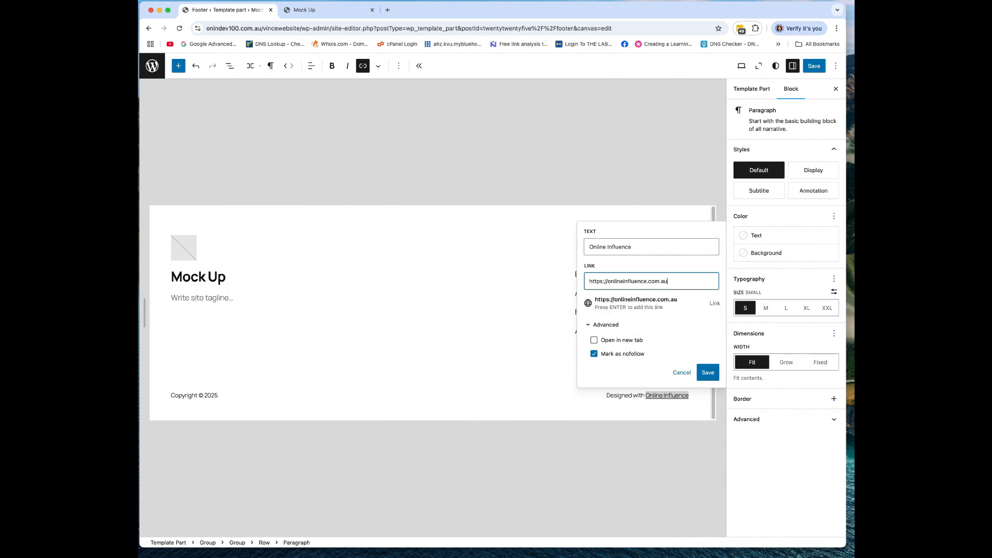
{"action": "left_click", "coordinate": [704, 378]}
{"action": "left_click", "coordinate": [496, 418]}
{"action": "left_click", "coordinate": [306, 394]}
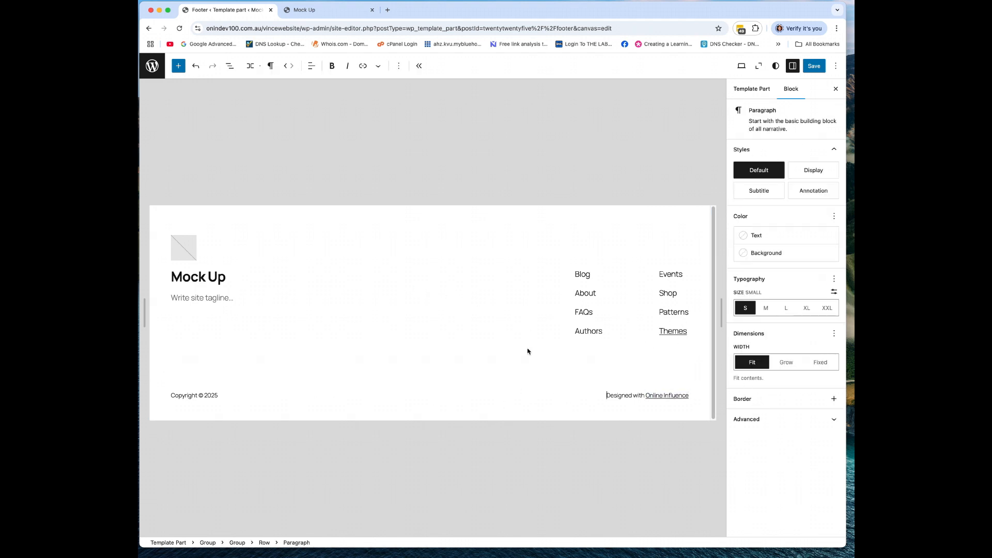
{"action": "left_click", "coordinate": [512, 357]}
- Open the settings of the footer's Blog navigation link and examine its text and link fields
{"action": "left_click", "coordinate": [581, 282]}
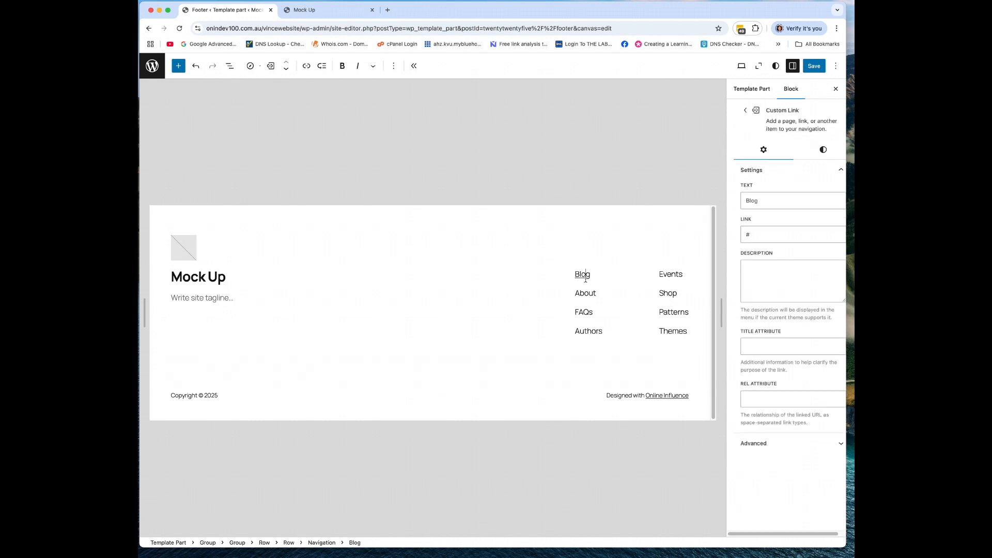
{"action": "left_click", "coordinate": [759, 196]}
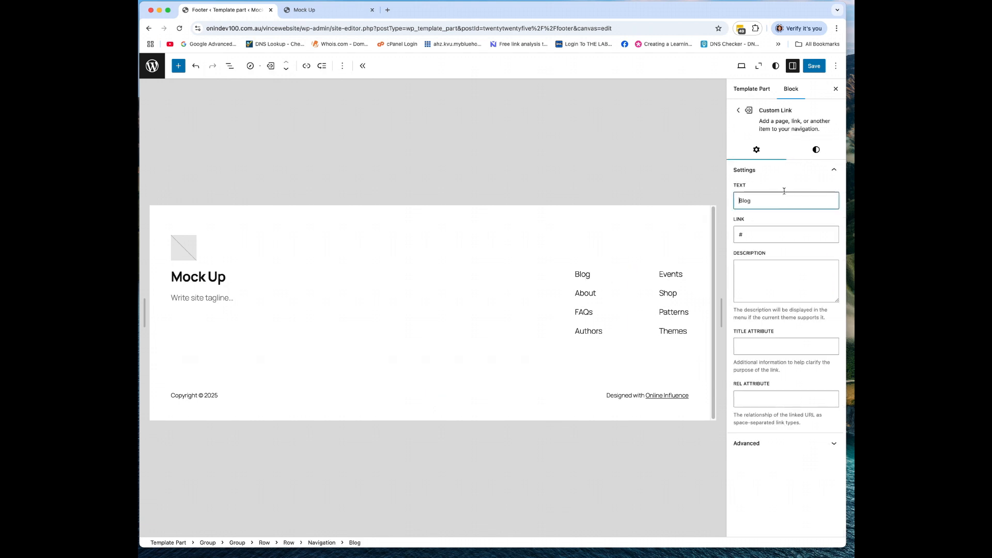
{"action": "double_click", "coordinate": [763, 202]}
{"action": "left_click", "coordinate": [750, 235]}
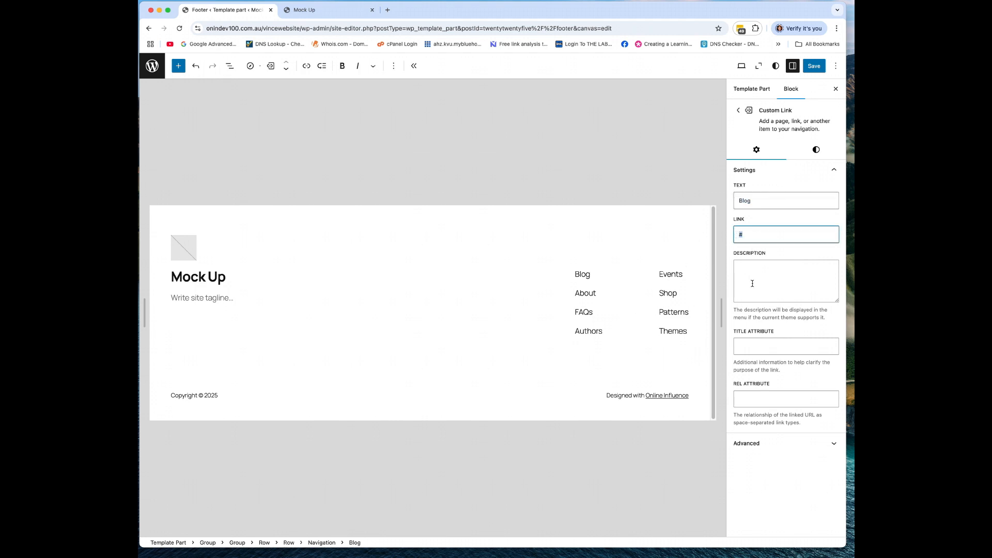
- Reduce the height of the spacer above the footer's copyright line to 50 px
{"action": "left_click", "coordinate": [753, 347]}
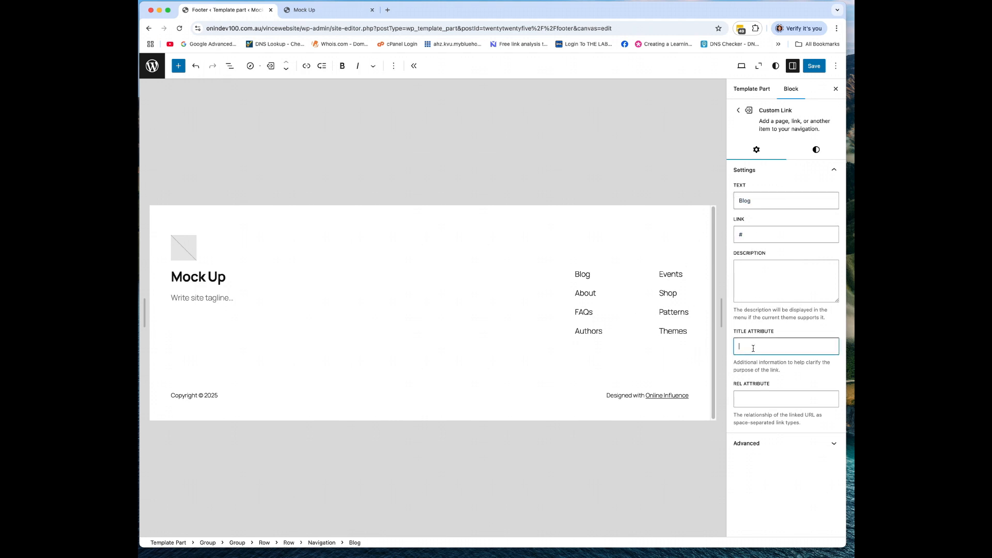
{"action": "left_click", "coordinate": [442, 346]}
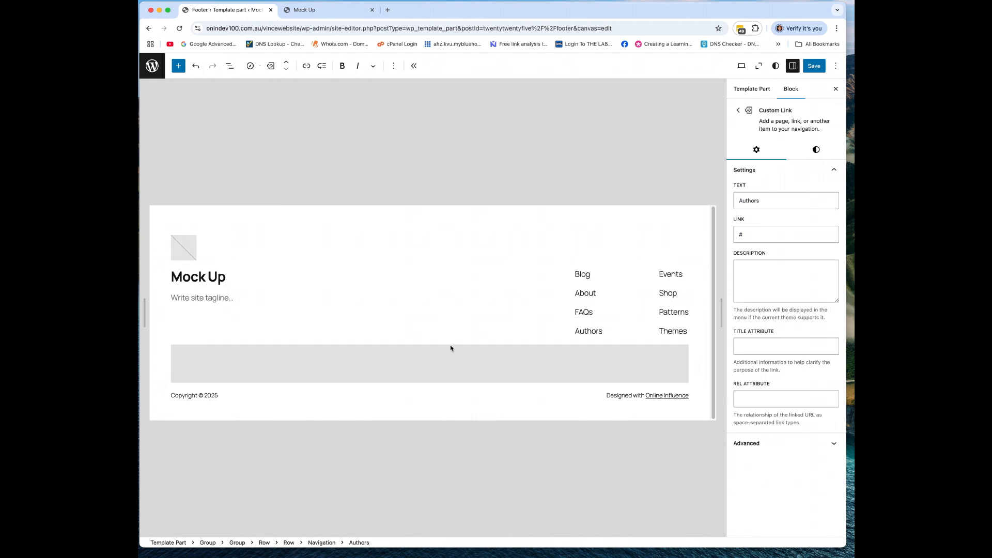
{"action": "left_click", "coordinate": [441, 367]}
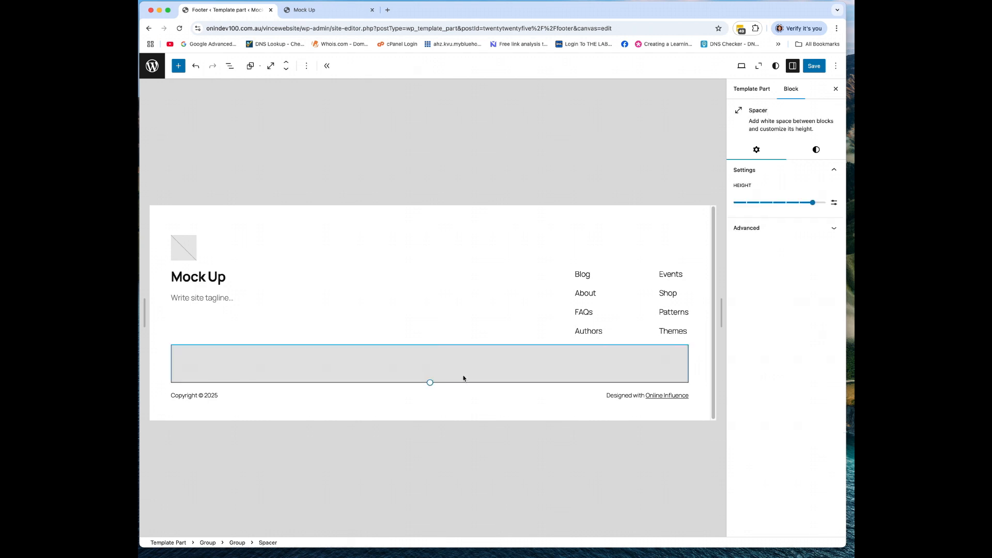
{"action": "left_click_drag", "start_coordinate": [431, 382], "coordinate": [430, 373]}
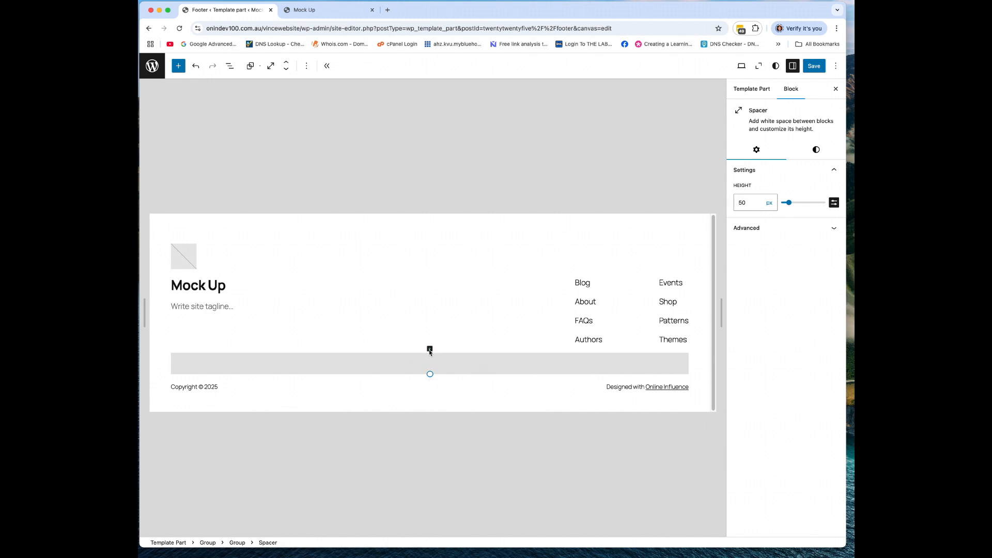
- Insert a Row block between the footer's navigation links and the spacer
{"action": "left_click", "coordinate": [430, 350]}
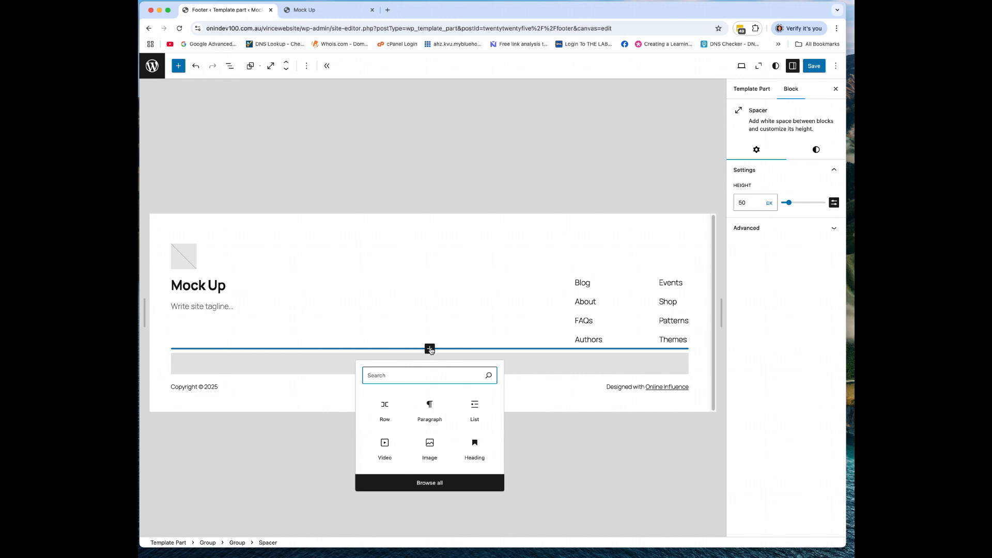
{"action": "left_click", "coordinate": [388, 406]}
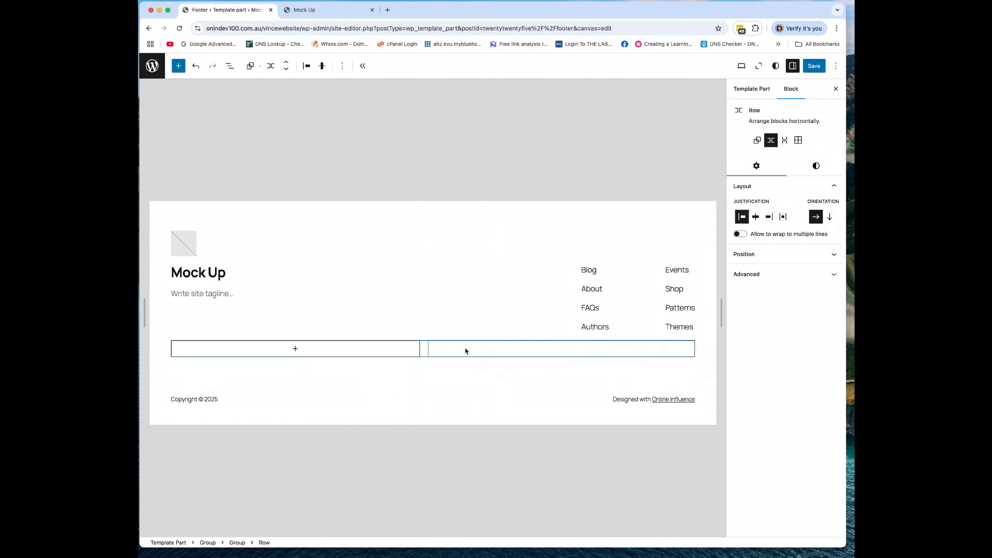
{"action": "left_click", "coordinate": [196, 66]}
{"action": "left_click", "coordinate": [526, 373]}
{"action": "left_click", "coordinate": [522, 352]}
{"action": "double_click", "coordinate": [552, 352]}
{"action": "left_click", "coordinate": [577, 350]}
- Switch the new block's layout to Group and back to Row
{"action": "left_click", "coordinate": [757, 141]}
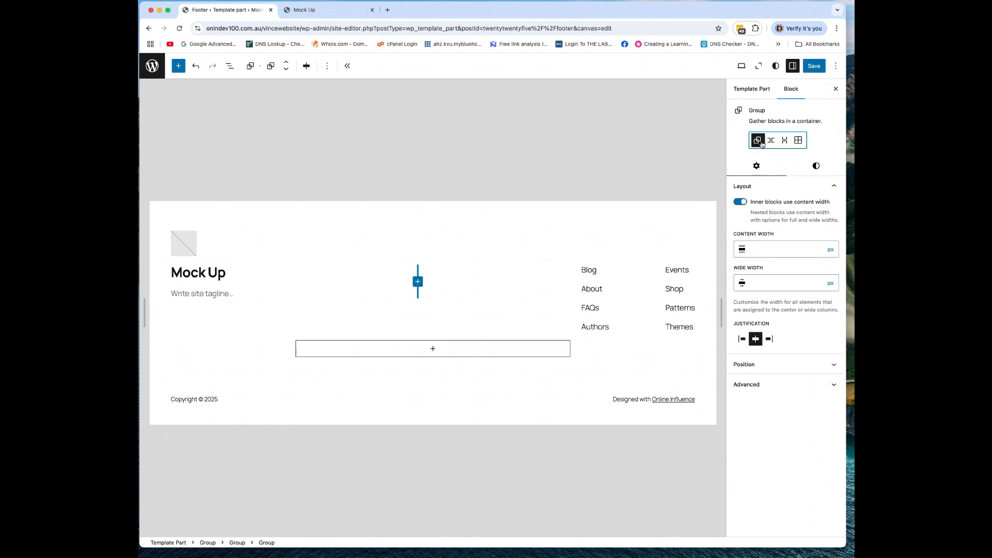
{"action": "left_click", "coordinate": [774, 144]}
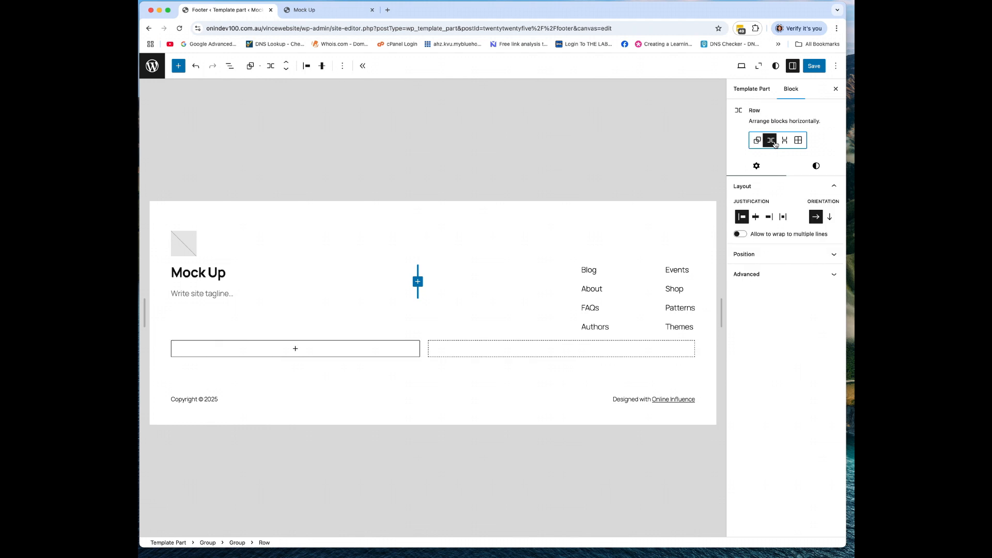
{"action": "right_click", "coordinate": [607, 350]}
{"action": "key", "text": "Escape"}
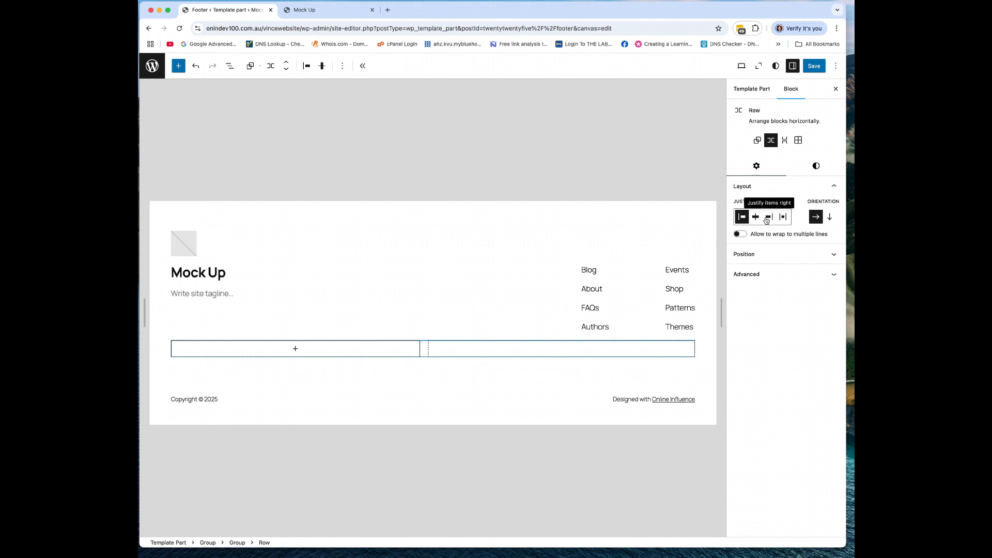
- Examine the Position and Advanced settings of the new Row block
{"action": "left_click", "coordinate": [794, 253]}
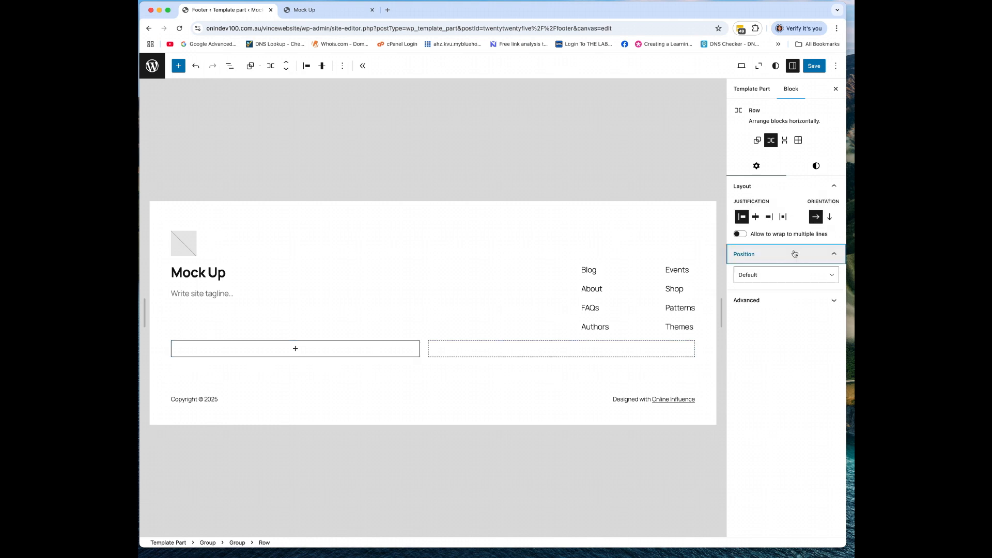
{"action": "left_click", "coordinate": [794, 254]}
{"action": "left_click", "coordinate": [775, 274]}
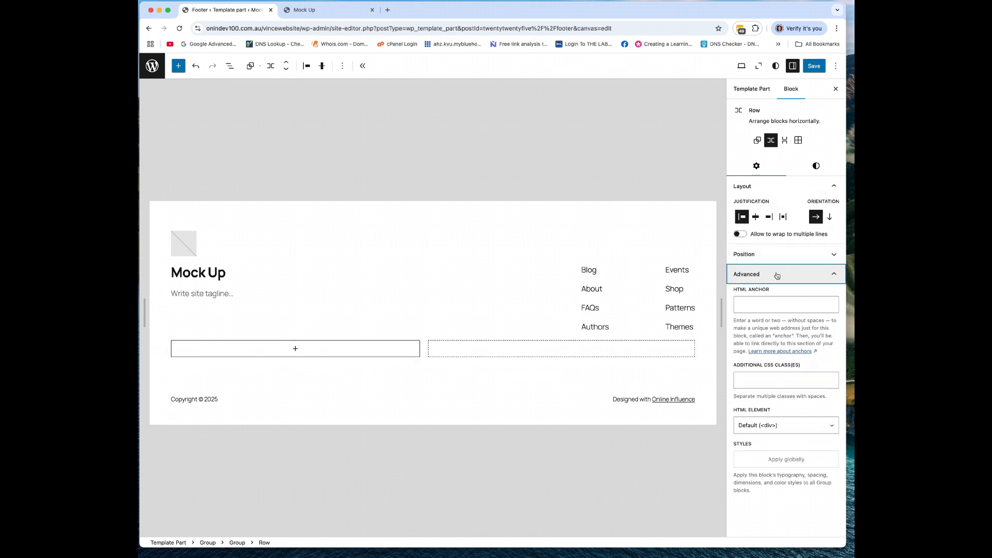
{"action": "left_click", "coordinate": [561, 356]}
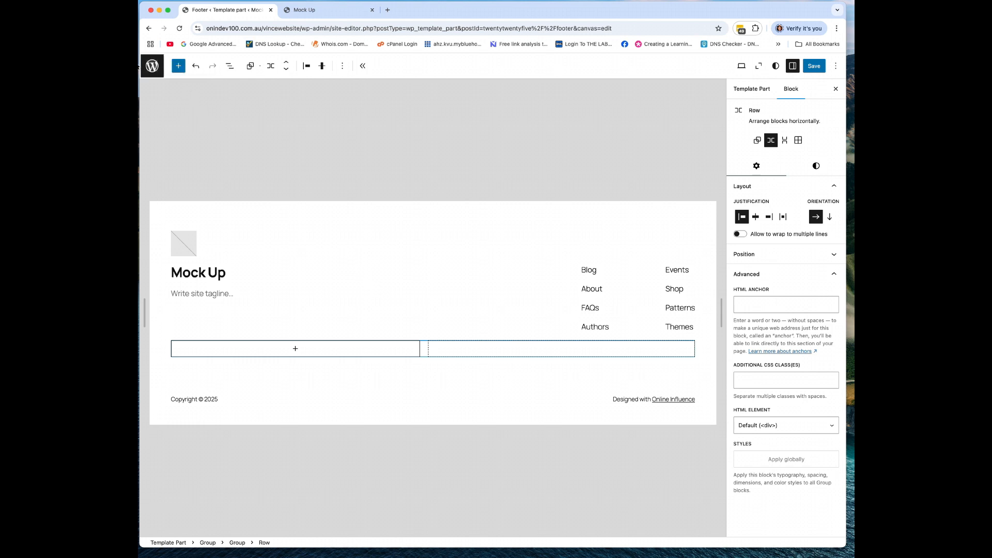
- Leave the site editor for the WordPress dashboard, discarding the unsaved footer changes
{"action": "left_click", "coordinate": [149, 66]}
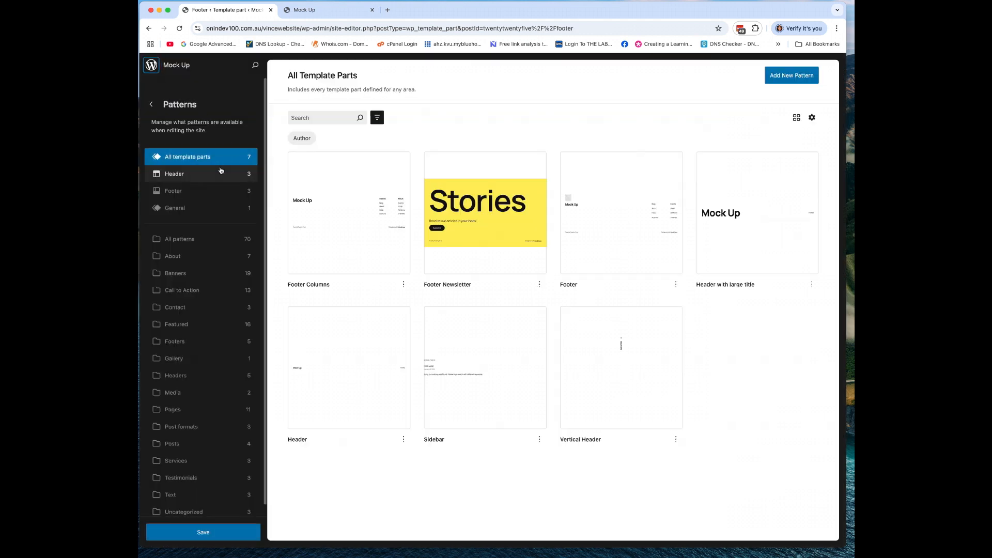
{"action": "left_click", "coordinate": [153, 72]}
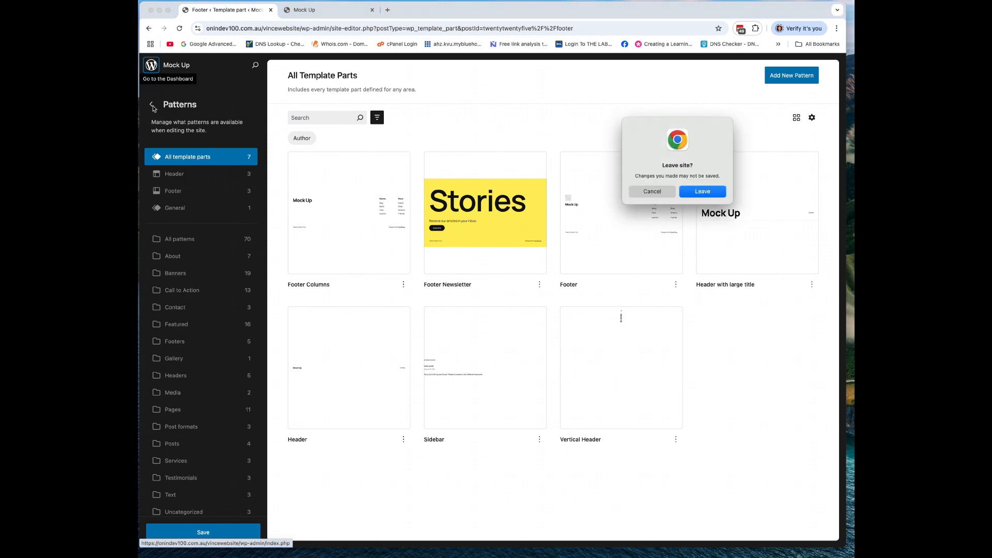
{"action": "left_click", "coordinate": [714, 193]}
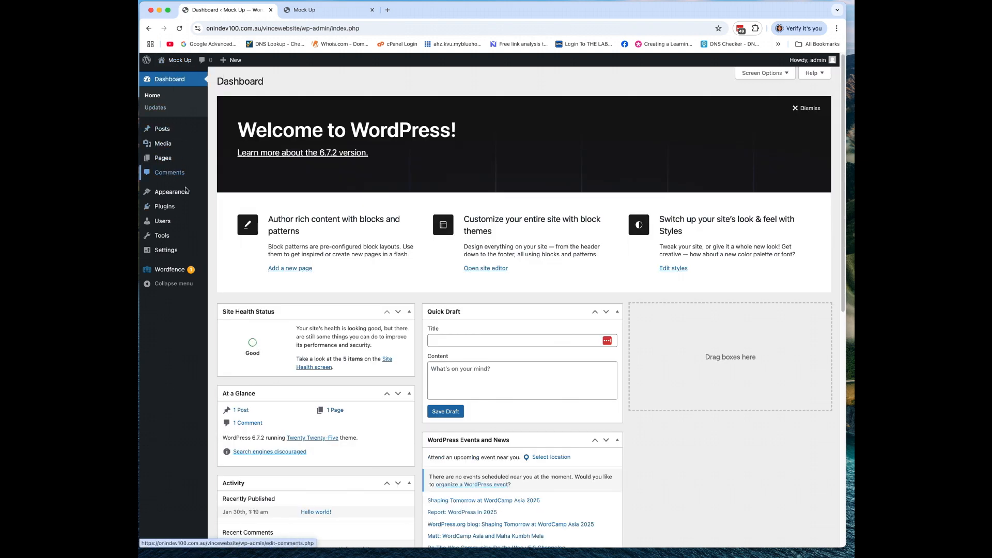
- Activate the Divi theme among the site's installed themes
{"action": "mouse_move", "coordinate": [181, 192]}
{"action": "left_click", "coordinate": [227, 194]}
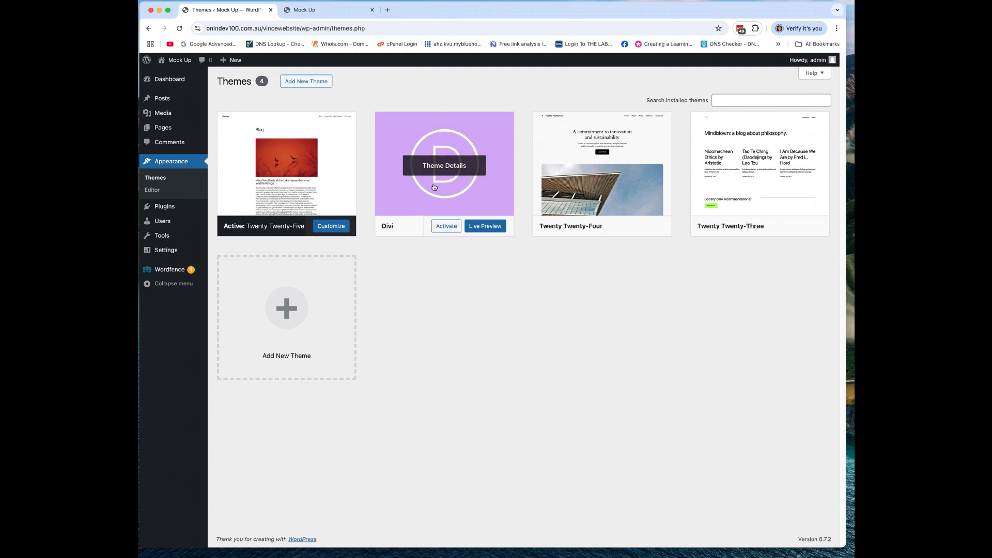
{"action": "left_click", "coordinate": [446, 227]}
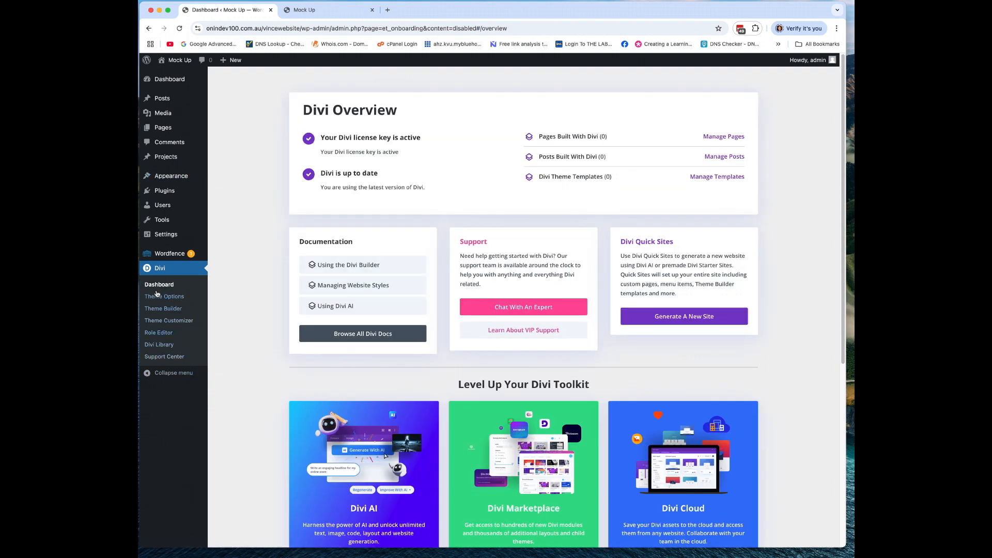
- Return to the list of installed themes and reload the site's front page to view its Divi footer
{"action": "left_click", "coordinate": [192, 178]}
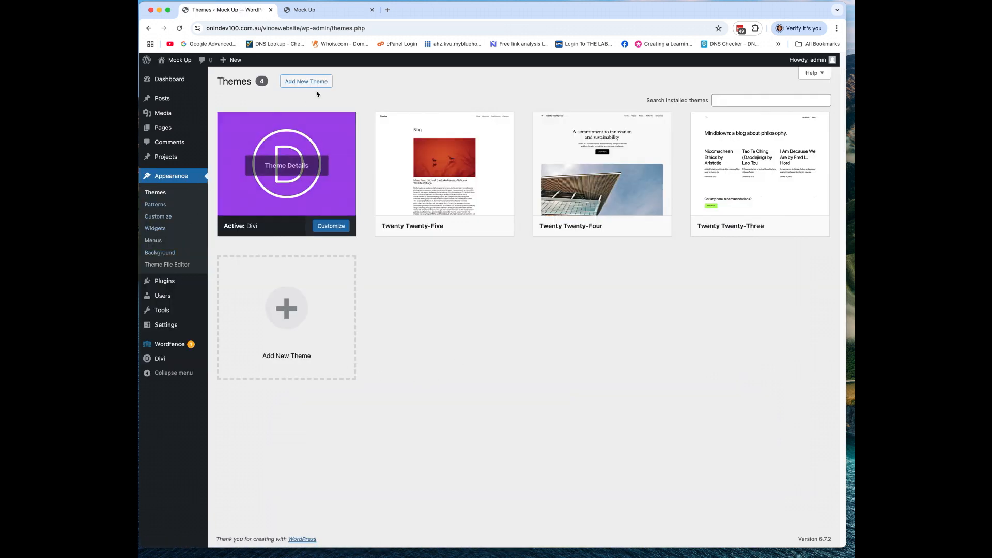
{"action": "left_click", "coordinate": [303, 11]}
{"action": "left_click", "coordinate": [180, 29]}
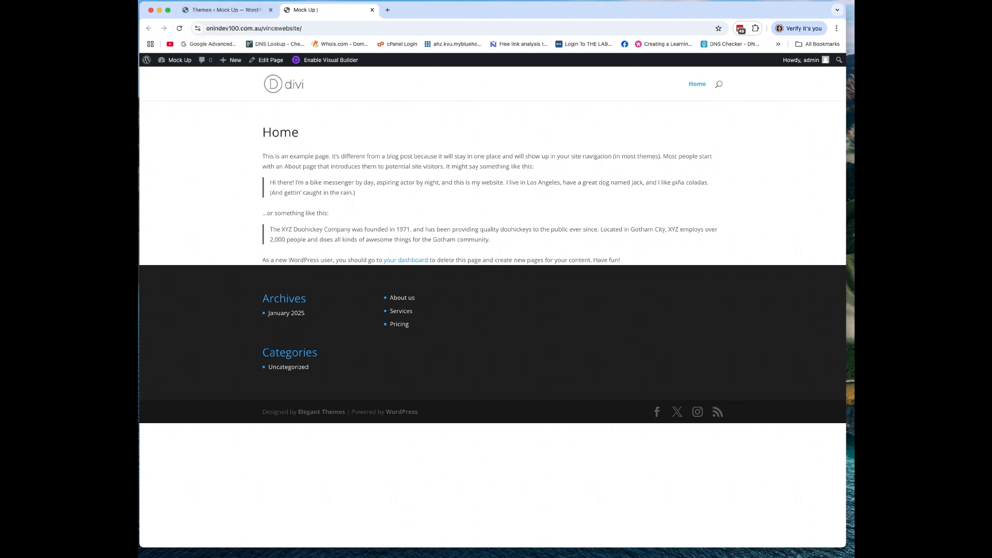
- Go back to the WordPress admin and open the Footer section of the theme customizer
{"action": "left_click", "coordinate": [220, 10]}
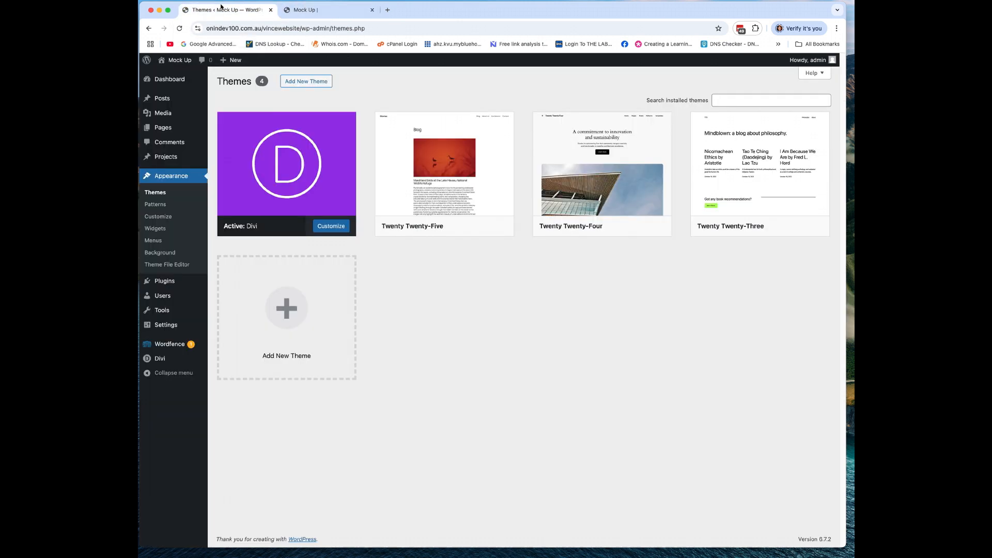
{"action": "left_click", "coordinate": [155, 219]}
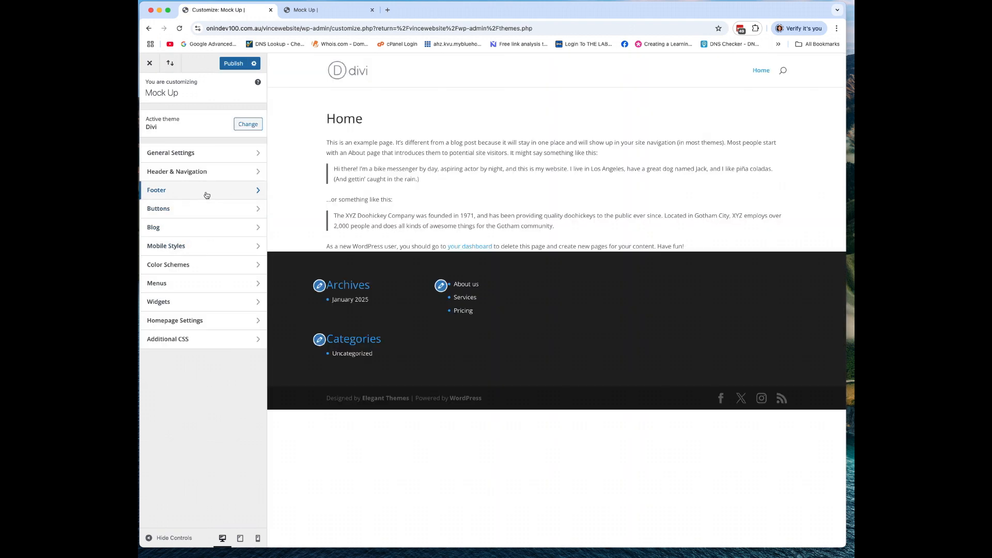
{"action": "left_click", "coordinate": [206, 195]}
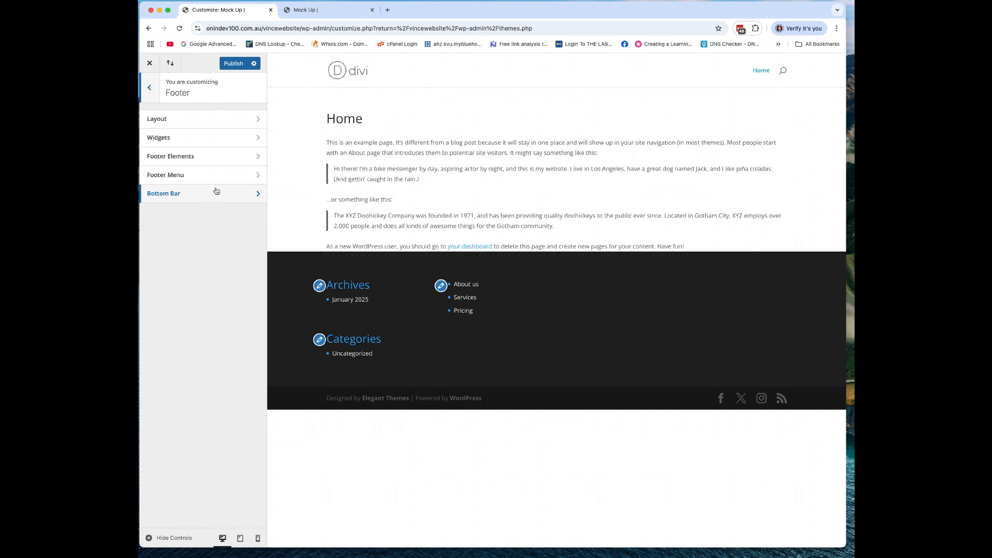
- Turn Show Social Icons off and back on in the Footer Elements settings, and return to the Footer section
{"action": "left_click", "coordinate": [219, 162]}
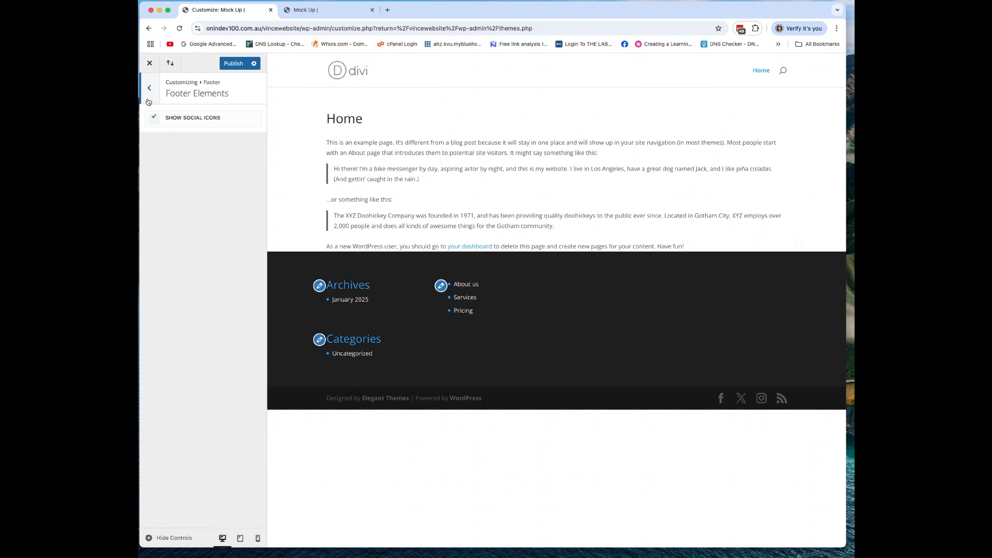
{"action": "left_click", "coordinate": [155, 119]}
{"action": "left_click", "coordinate": [155, 119]}
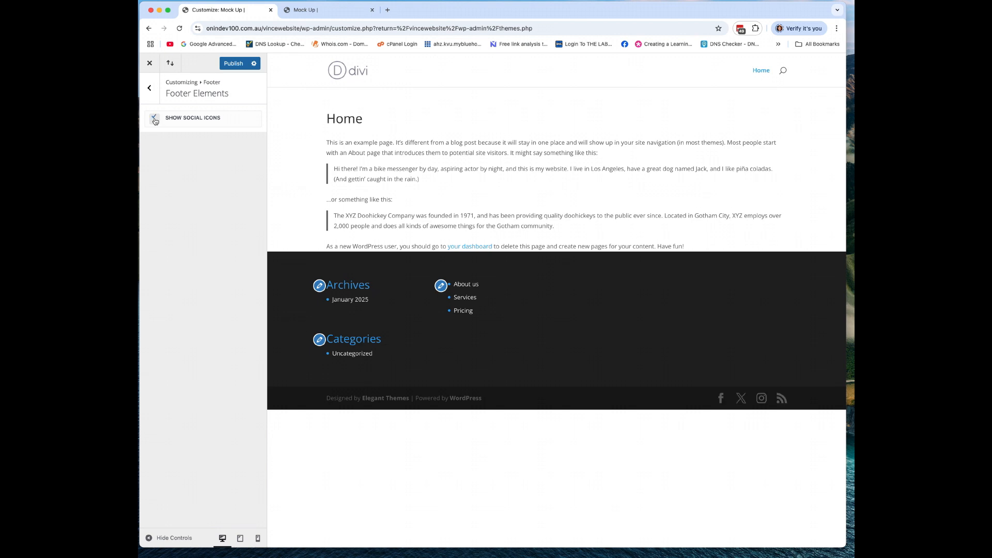
{"action": "left_click", "coordinate": [150, 88]}
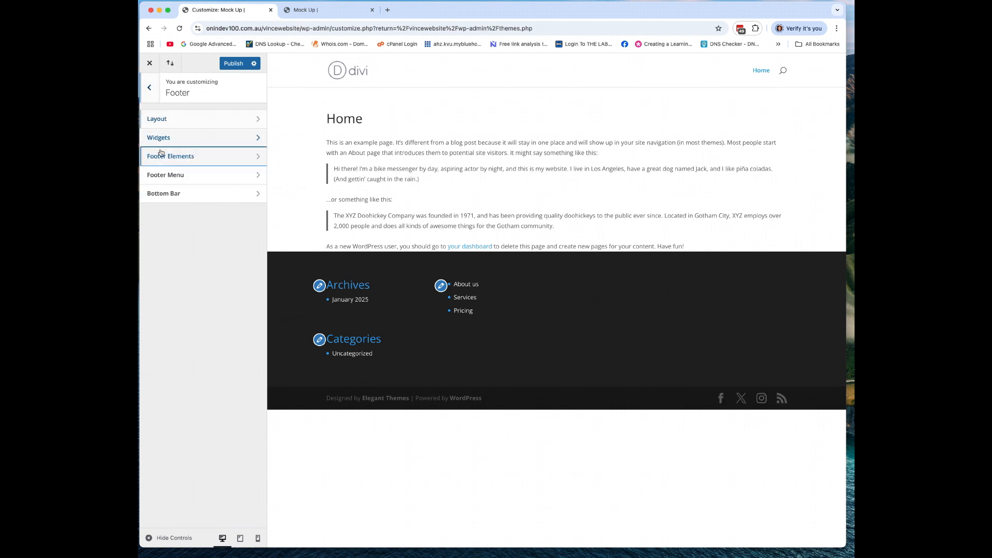
- Set the footer credits in the Bottom Bar settings to "Copyright © 2025" and publish the change
{"action": "left_click", "coordinate": [178, 194]}
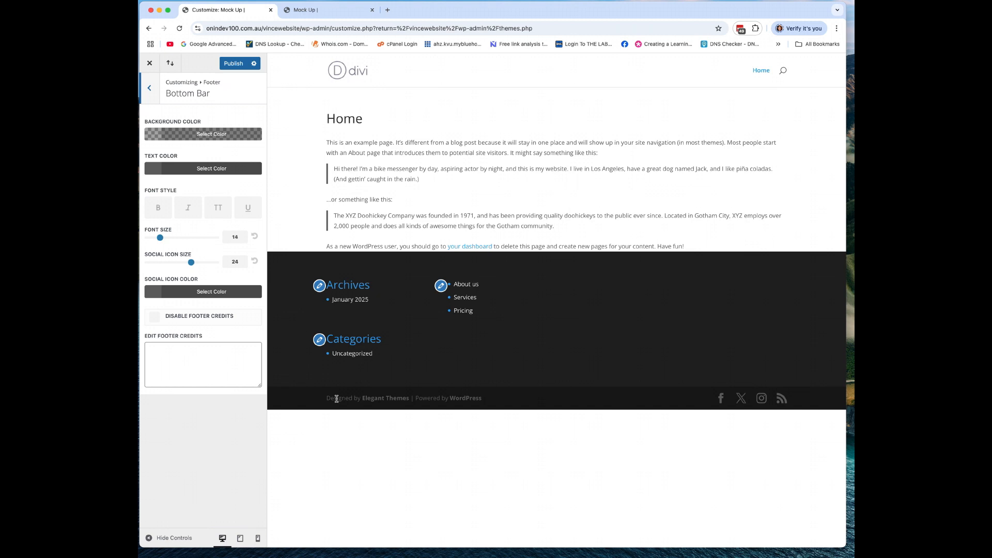
{"action": "left_click", "coordinate": [174, 370]}
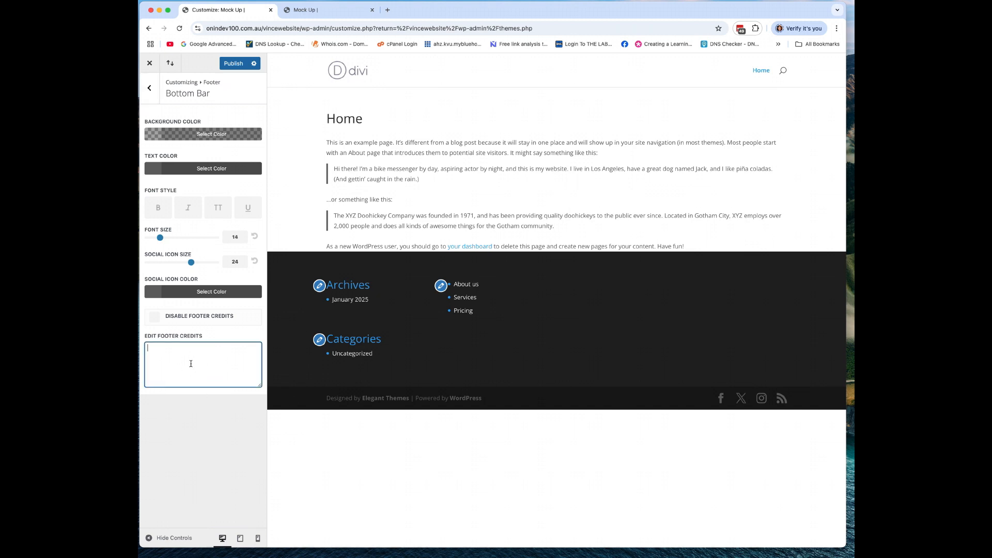
{"action": "type", "text": "Copyright"}
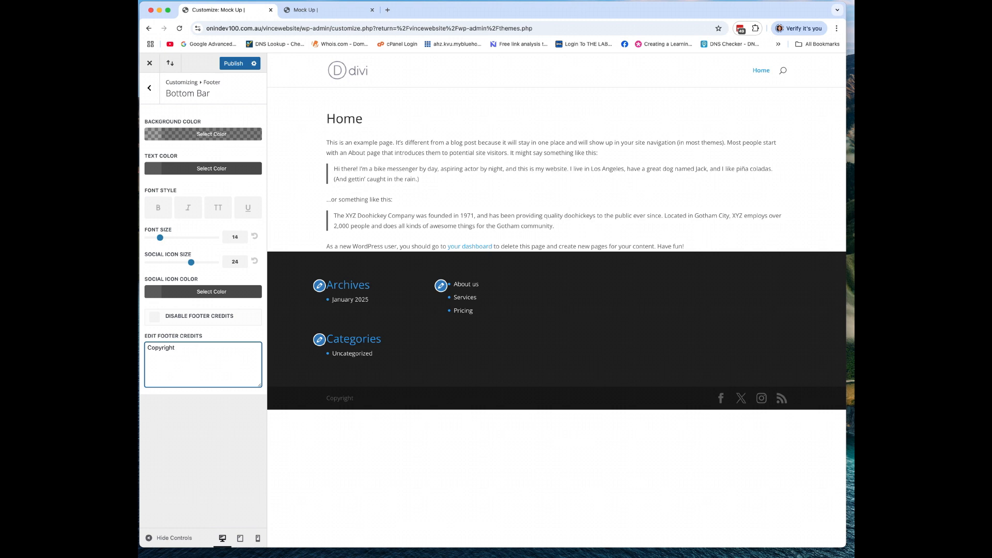
{"action": "type", "text": " © 2025"}
{"action": "left_click_drag", "start_coordinate": [396, 398], "coordinate": [329, 399]}
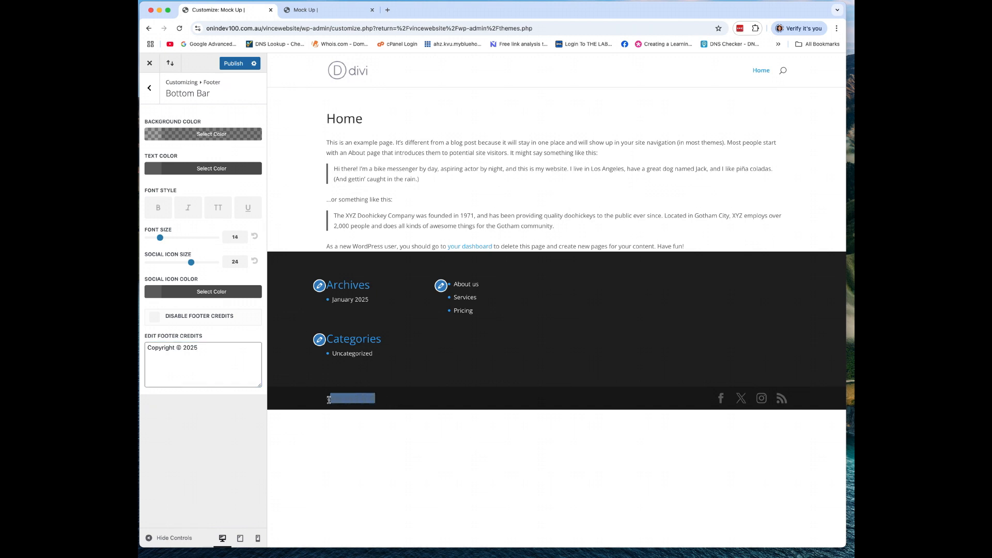
{"action": "left_click", "coordinate": [429, 442]}
{"action": "left_click", "coordinate": [233, 64]}
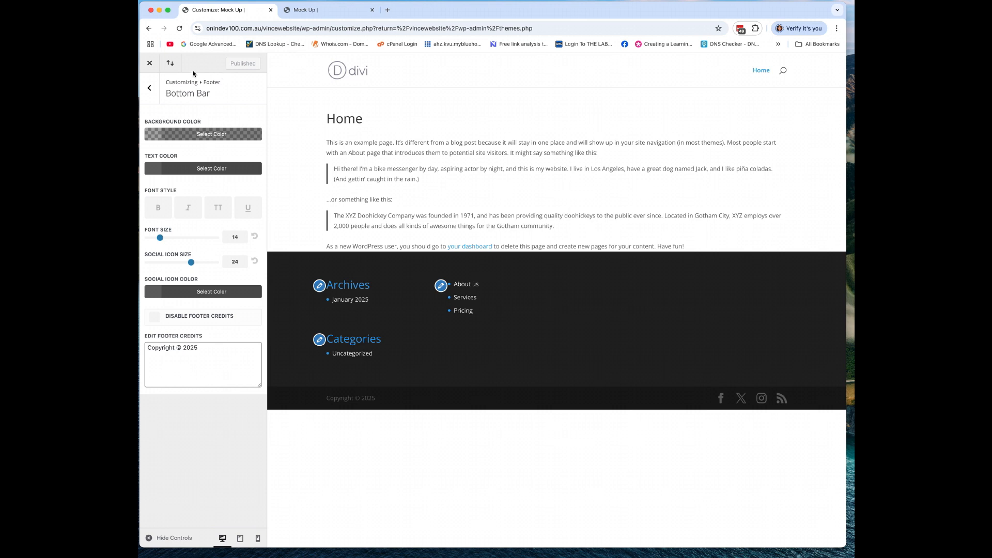
- Reload the site's front page to check the published footer credits, and return to the customizer
{"action": "left_click", "coordinate": [305, 10]}
{"action": "left_click", "coordinate": [179, 28]}
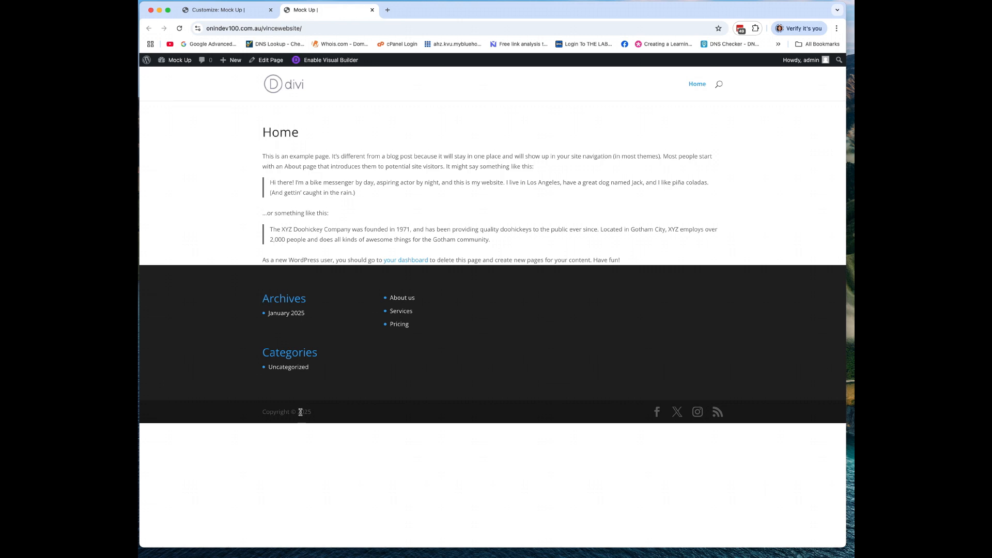
{"action": "left_click", "coordinate": [228, 10]}
- Leave the Bottom Bar settings and return to the customizer's Footer section
{"action": "left_click", "coordinate": [150, 89]}
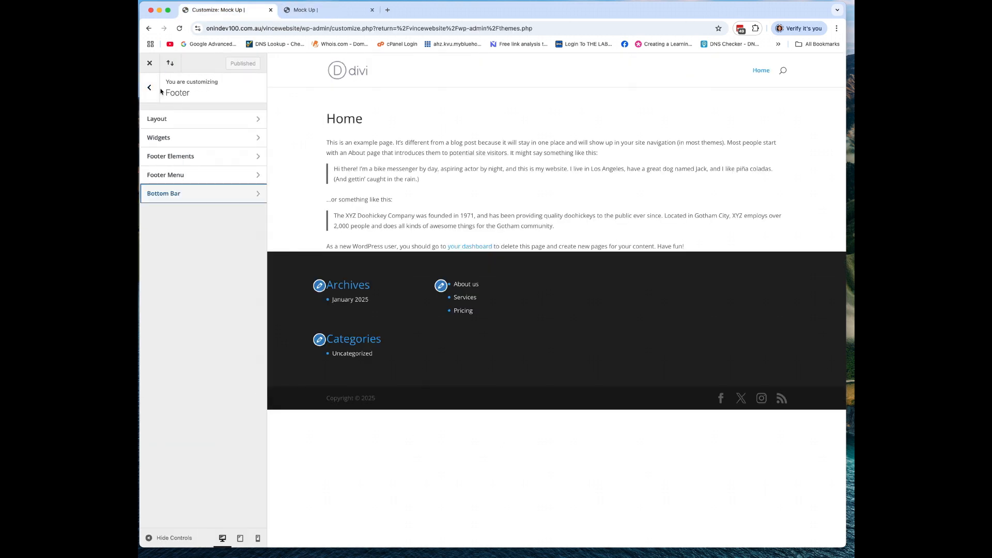
{"action": "left_click", "coordinate": [151, 90]}
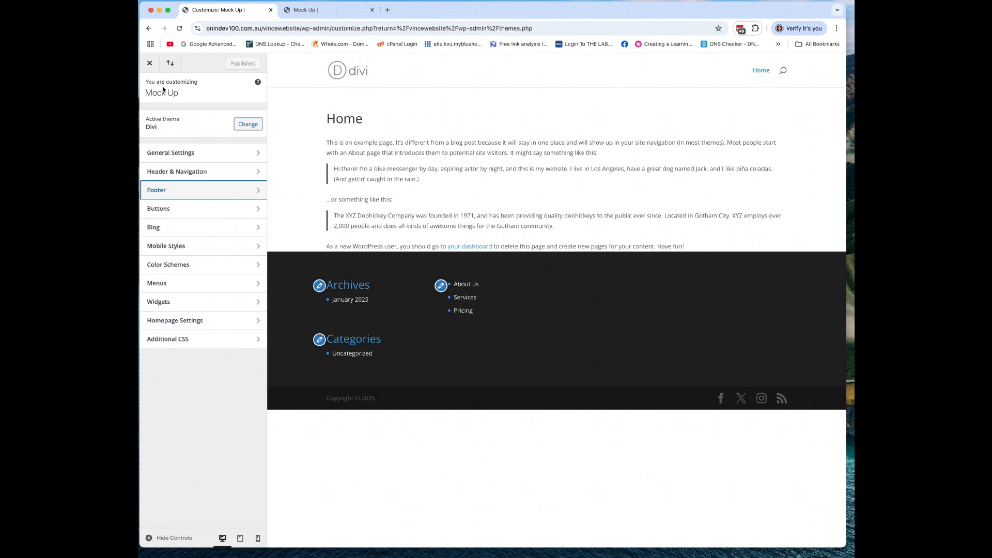
{"action": "left_click", "coordinate": [190, 191]}
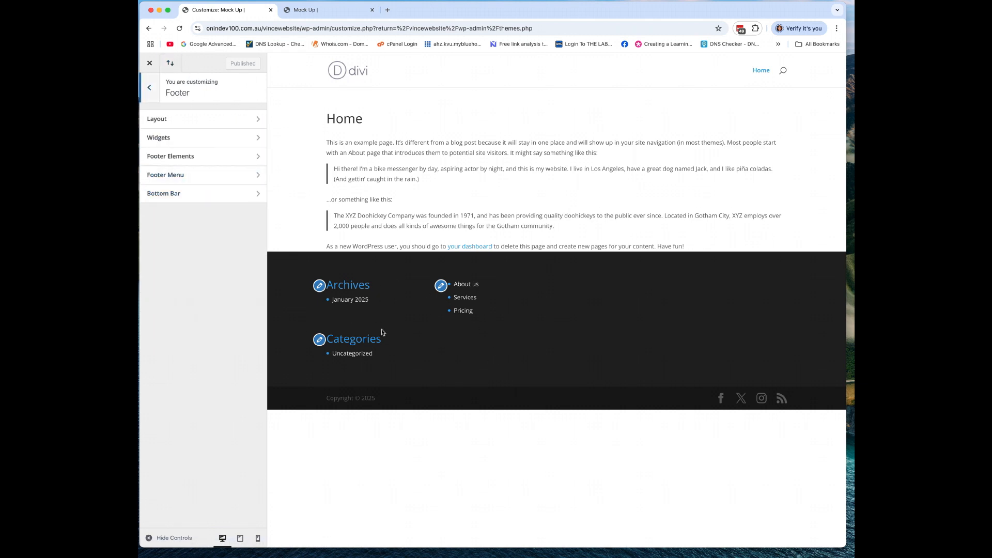
{"action": "left_click", "coordinate": [154, 89]}
{"action": "left_click", "coordinate": [173, 192]}
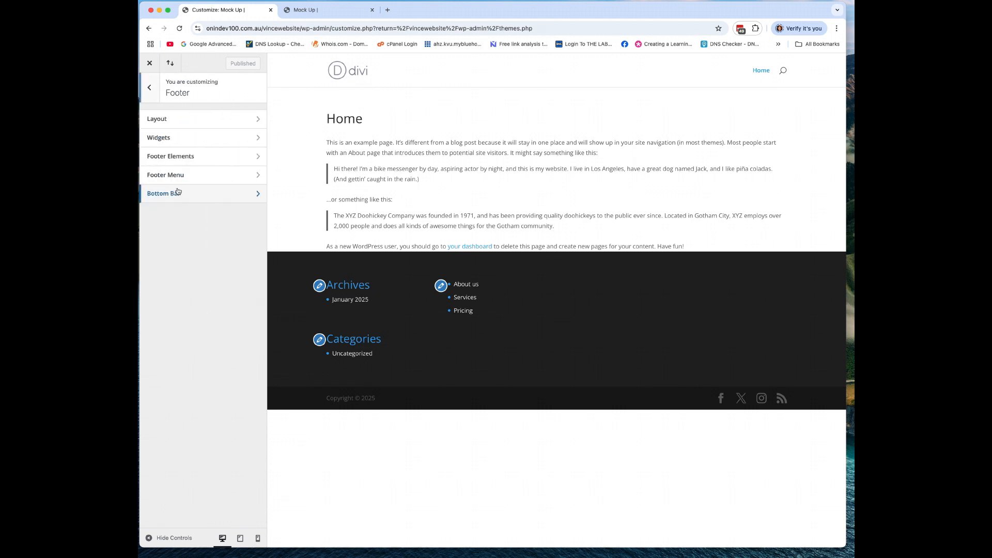
- Review the Widgets text size, font style and color settings in the customizer's Footer section
{"action": "left_click", "coordinate": [179, 145]}
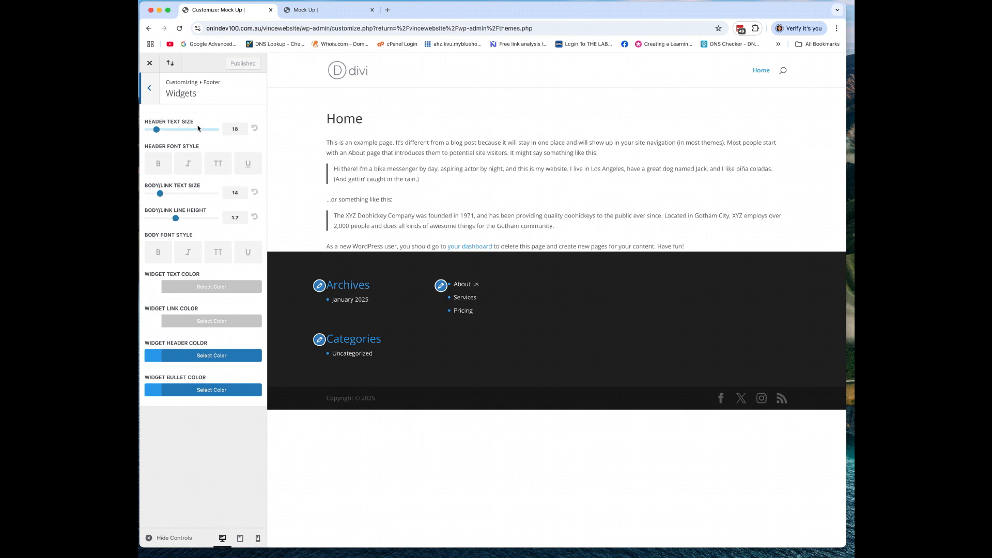
{"action": "left_click", "coordinate": [151, 91]}
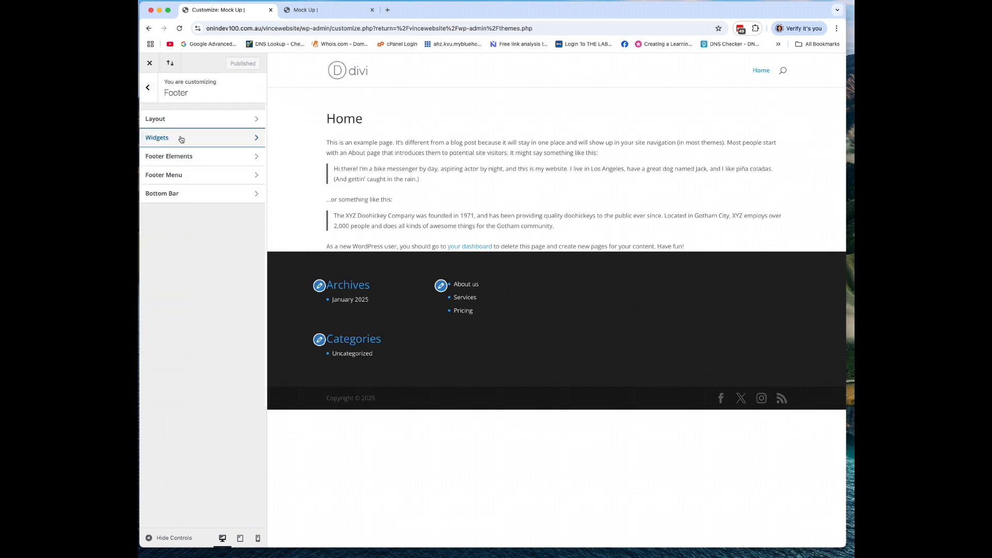
{"action": "left_click", "coordinate": [182, 139]}
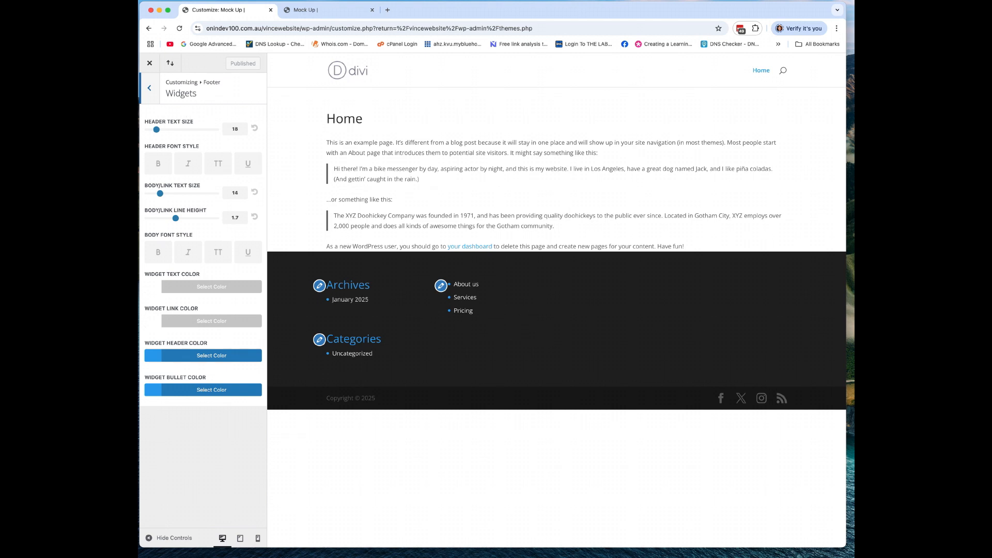
- Close the customizer and open the Widgets management page under Appearance
{"action": "left_click", "coordinate": [151, 67]}
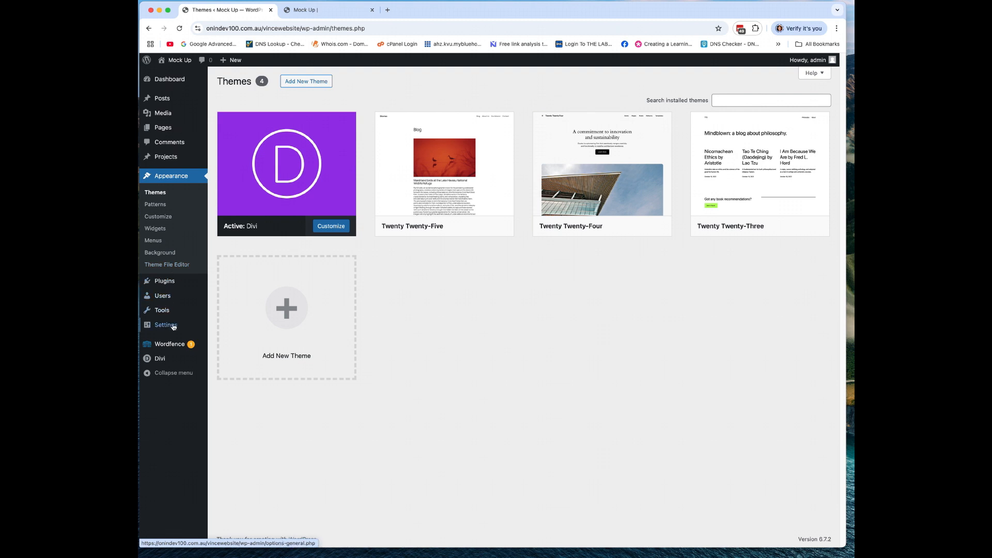
{"action": "mouse_move", "coordinate": [200, 285]}
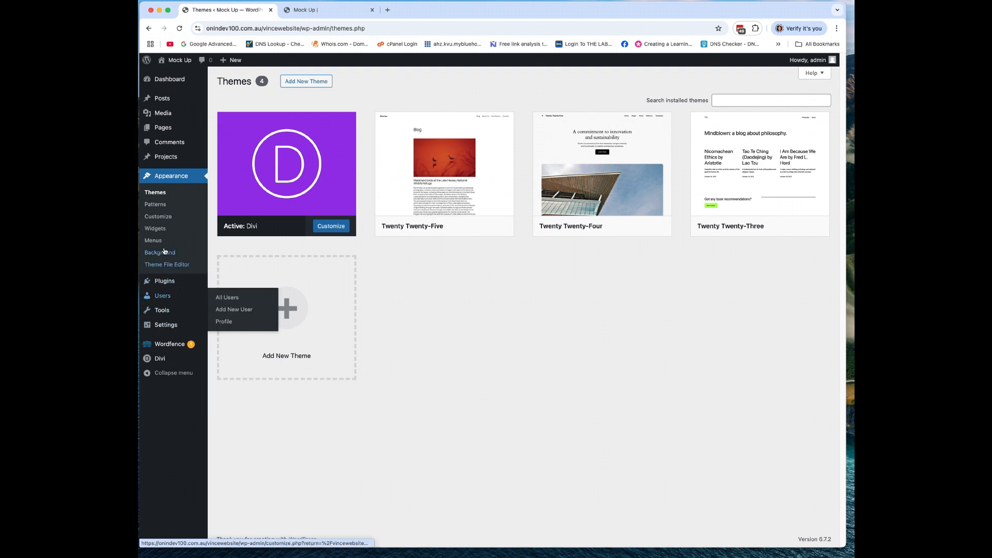
{"action": "left_click", "coordinate": [155, 230]}
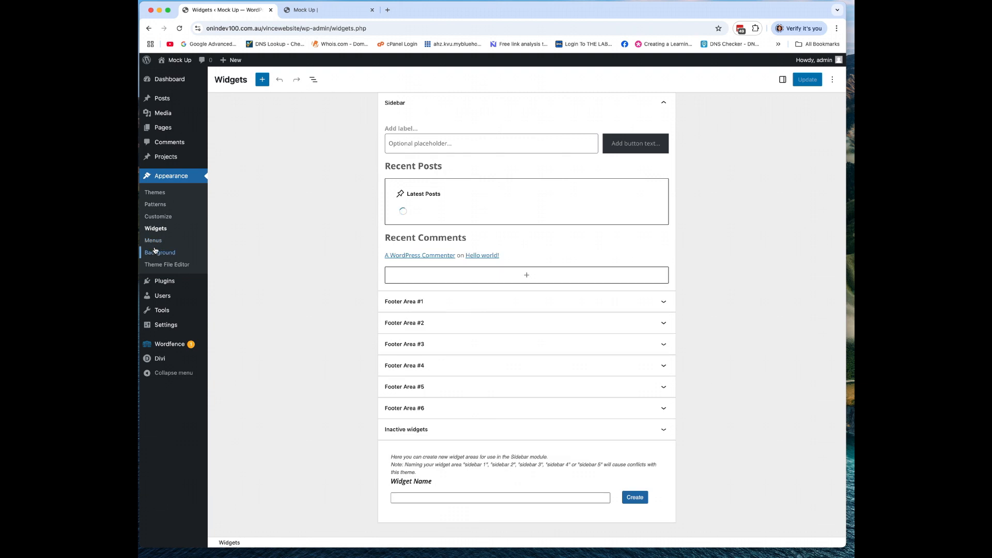
{"action": "left_click", "coordinate": [155, 229]}
- Expand Footer Area #1 and compare its widgets with the footer on the site's front page
{"action": "left_click", "coordinate": [660, 270]}
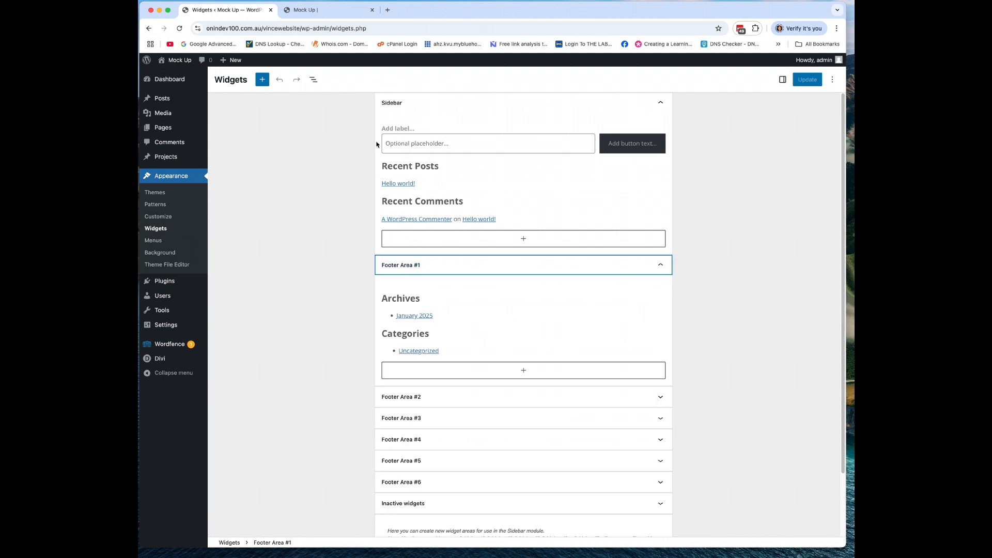
{"action": "left_click", "coordinate": [309, 10]}
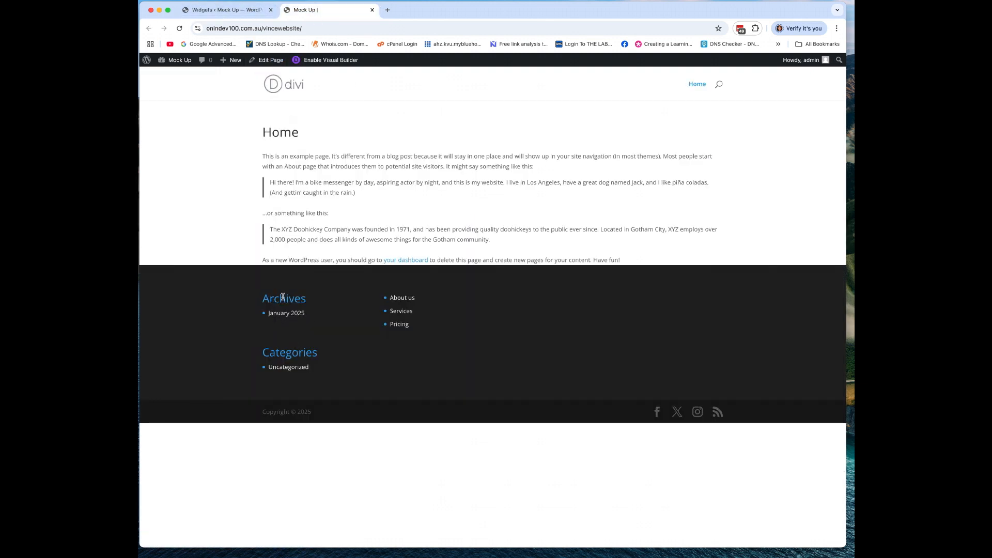
{"action": "left_click", "coordinate": [256, 10]}
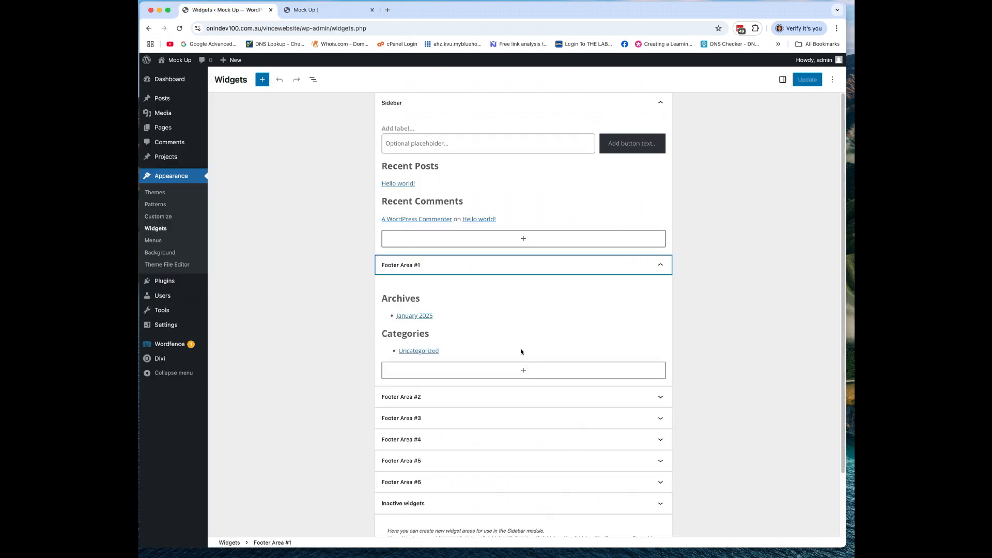
- Expand Footer Area #2 and link its "About us" list item to /about-us
{"action": "left_click", "coordinate": [561, 402]}
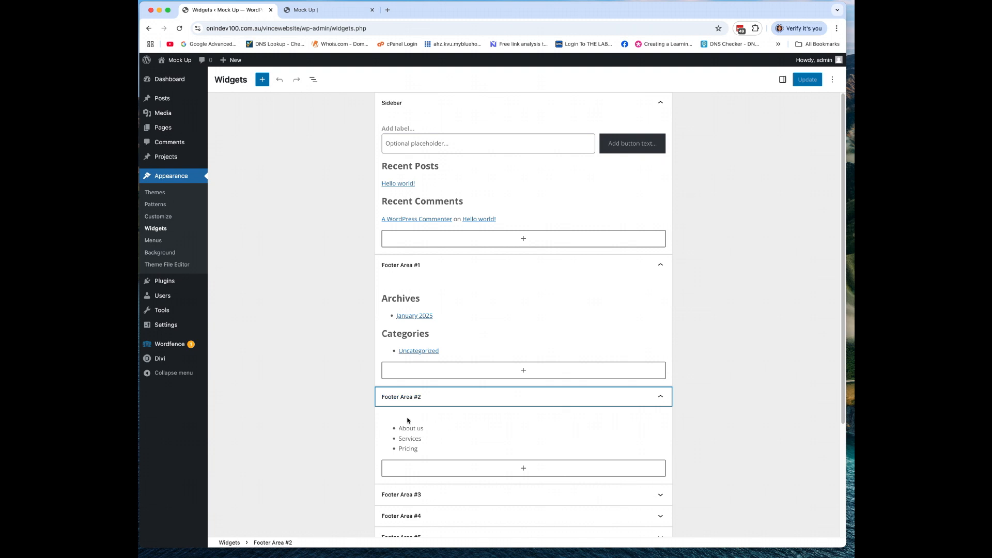
{"action": "left_click", "coordinate": [451, 437]}
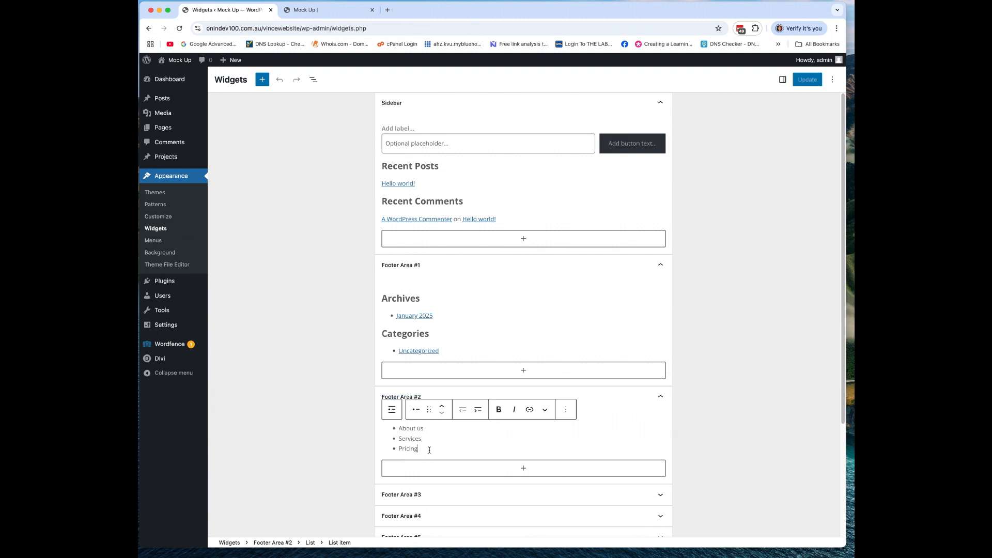
{"action": "left_click_drag", "start_coordinate": [437, 448], "coordinate": [393, 427]}
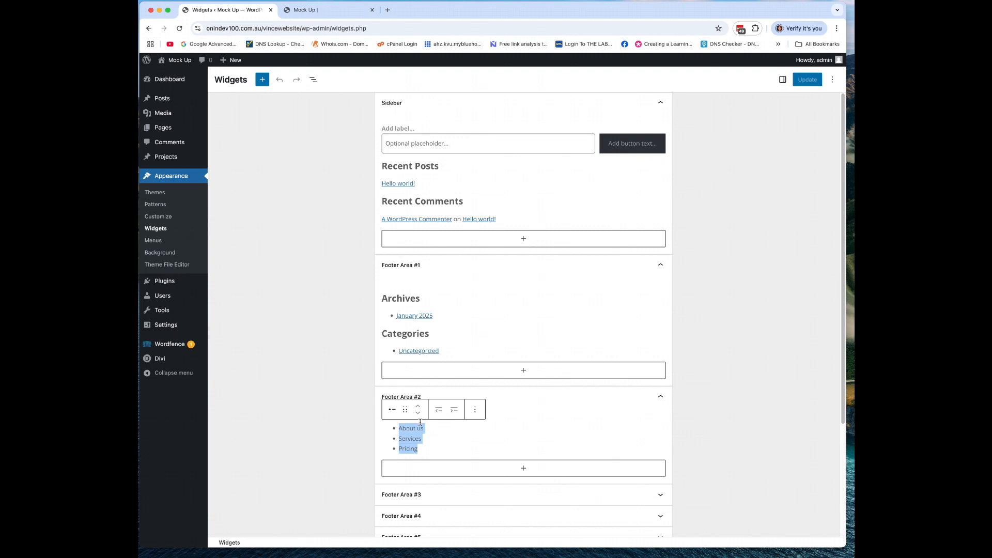
{"action": "scroll", "coordinate": [560, 401], "scroll_direction": "down", "scroll_amount": 2}
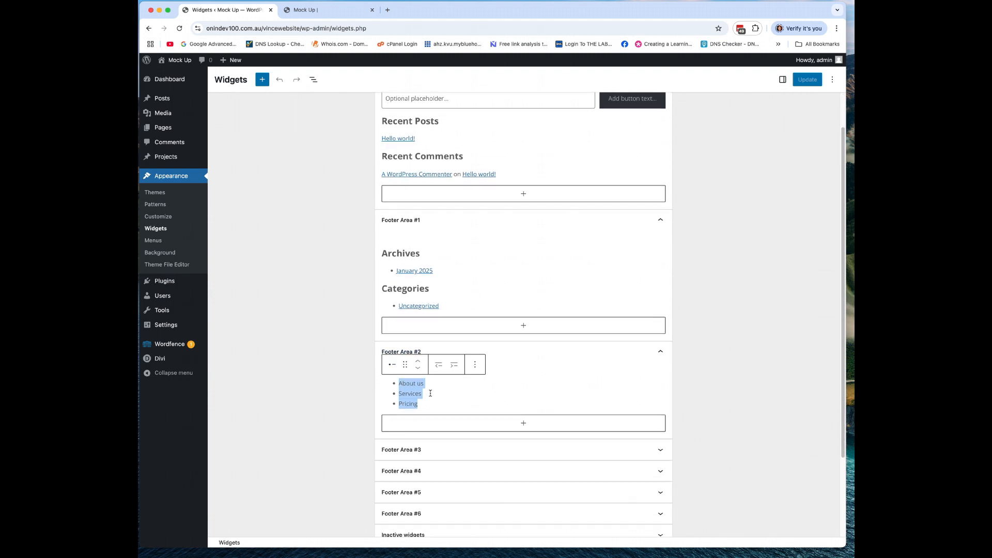
{"action": "left_click", "coordinate": [431, 393]}
{"action": "left_click_drag", "start_coordinate": [440, 383], "coordinate": [395, 386]}
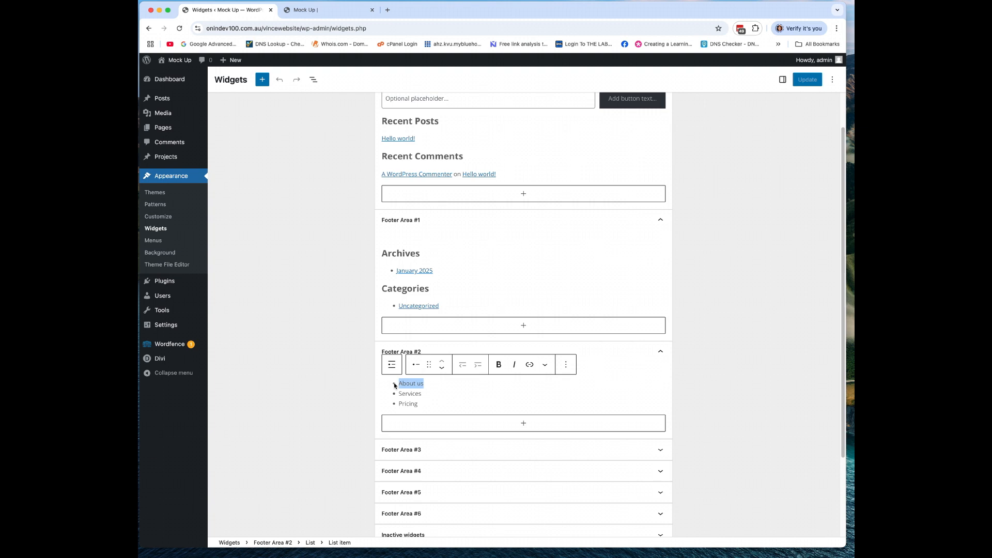
{"action": "left_click", "coordinate": [530, 366]}
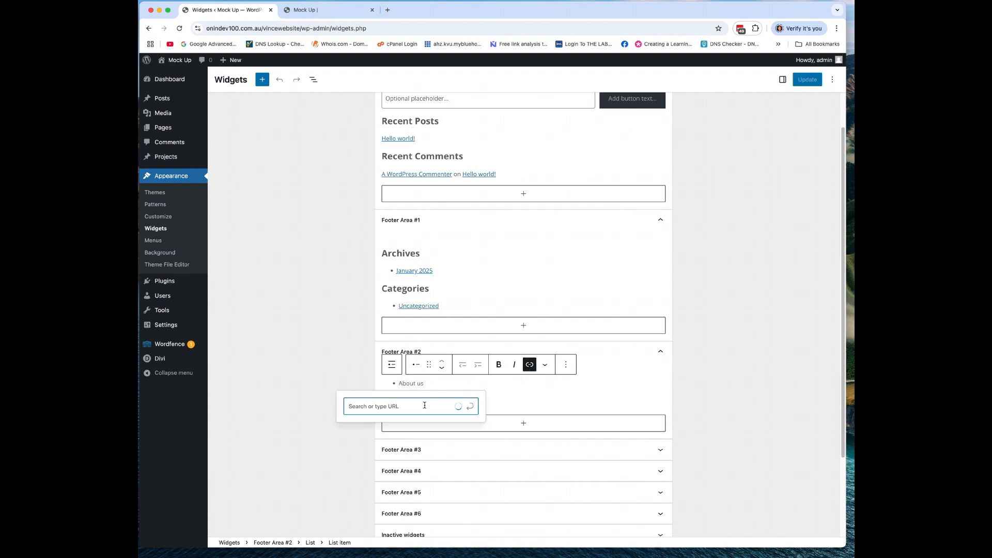
{"action": "type", "text": "/about-us"}
{"action": "left_click", "coordinate": [470, 409]}
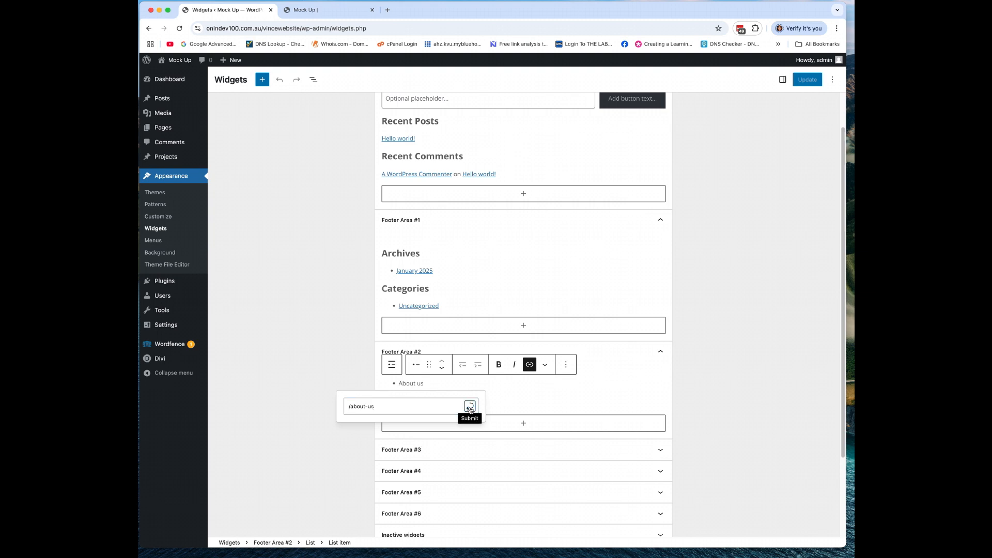
{"action": "left_click", "coordinate": [518, 392]}
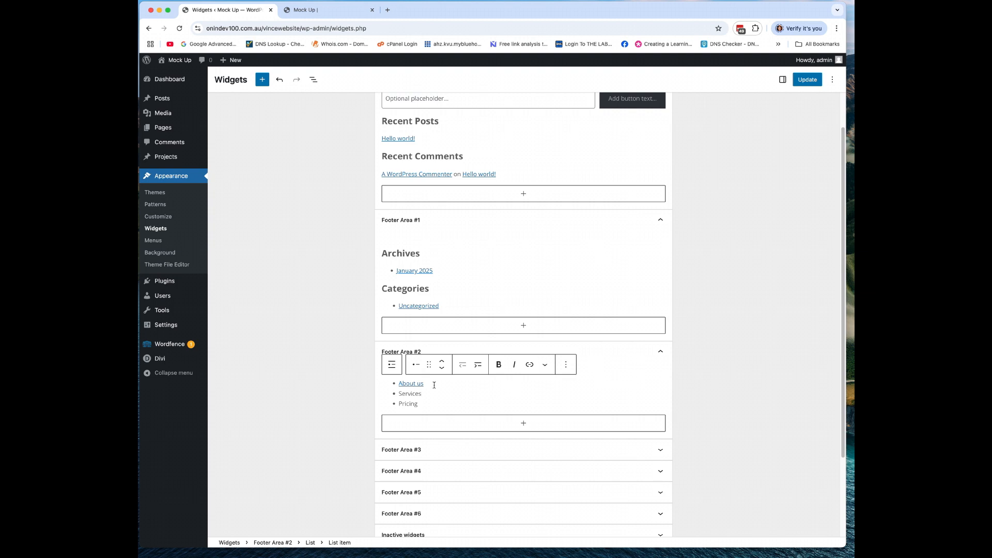
{"action": "left_click", "coordinate": [662, 349]}
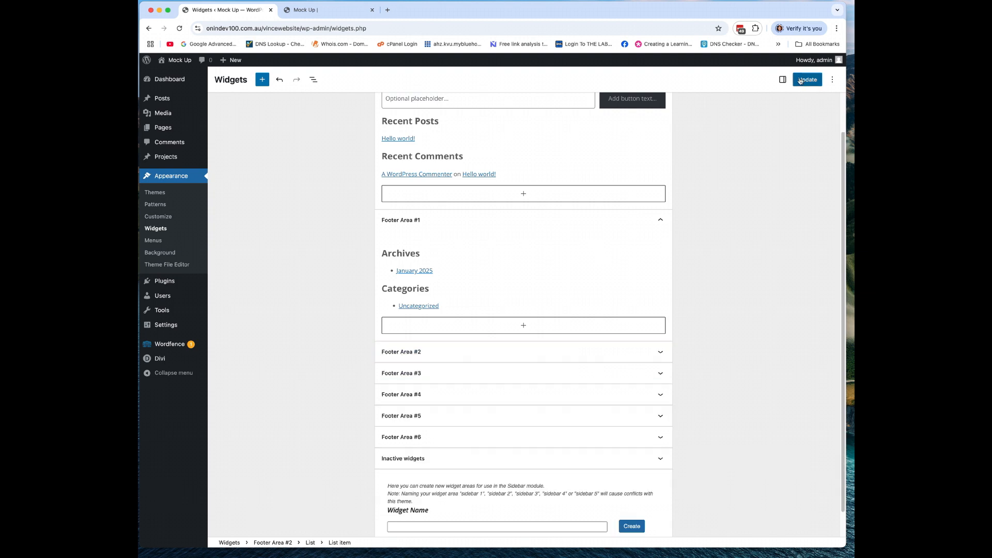
{"action": "left_click", "coordinate": [504, 354]}
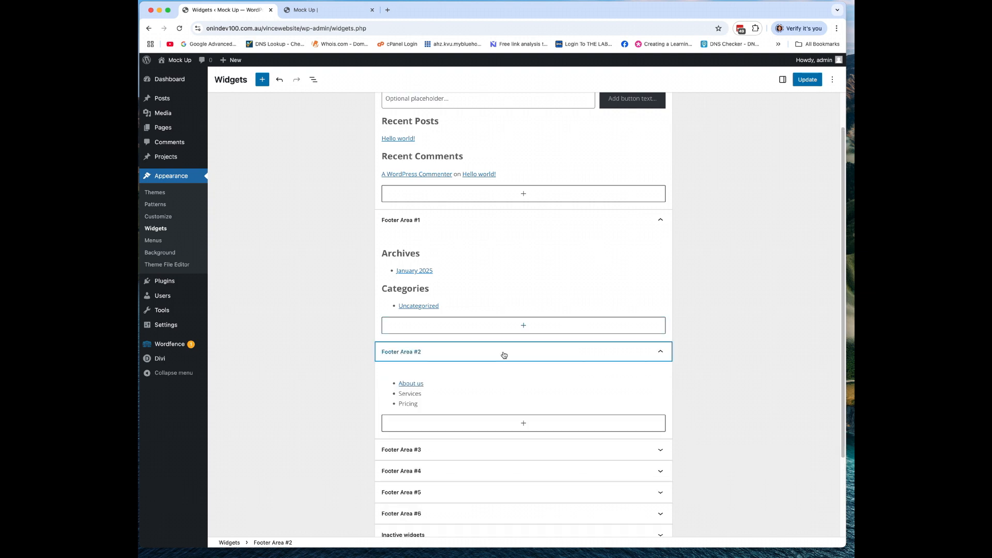
- Add a List block to Footer Area #3 with the items "Service 1", "Service 2" and "Service 3"
{"action": "left_click", "coordinate": [509, 450]}
{"action": "scroll", "coordinate": [527, 414], "scroll_direction": "down", "scroll_amount": 4}
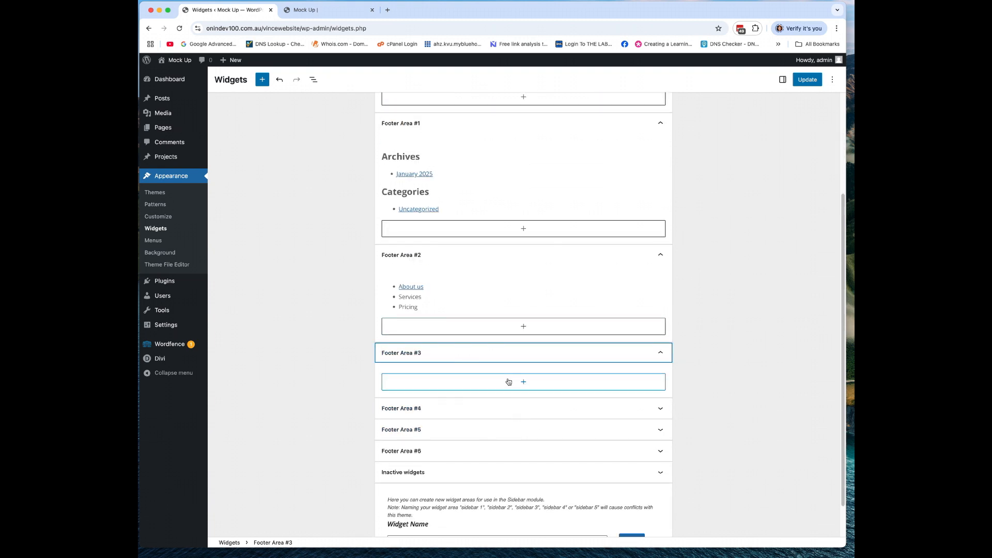
{"action": "left_click", "coordinate": [521, 384]}
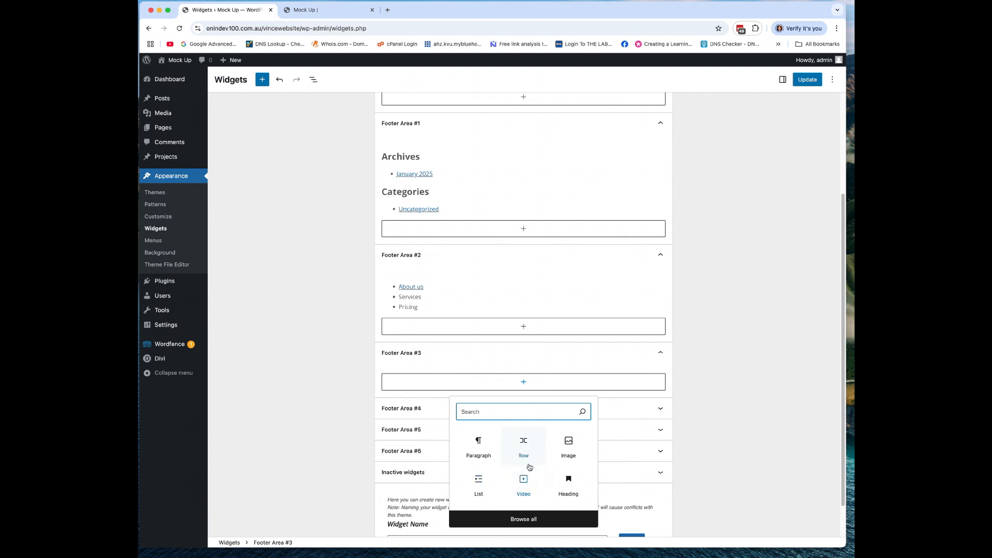
{"action": "left_click", "coordinate": [486, 483]}
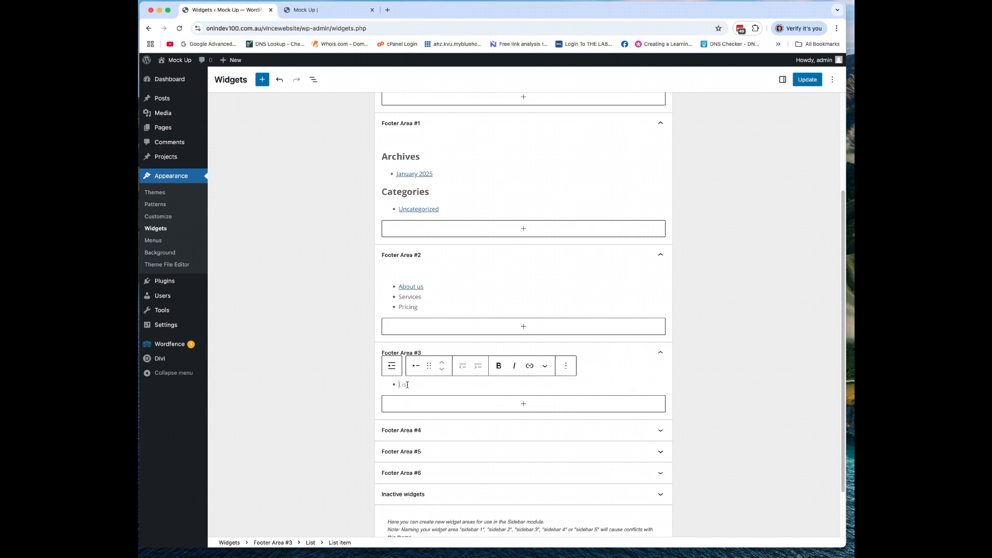
{"action": "type", "text": "Service 1"}
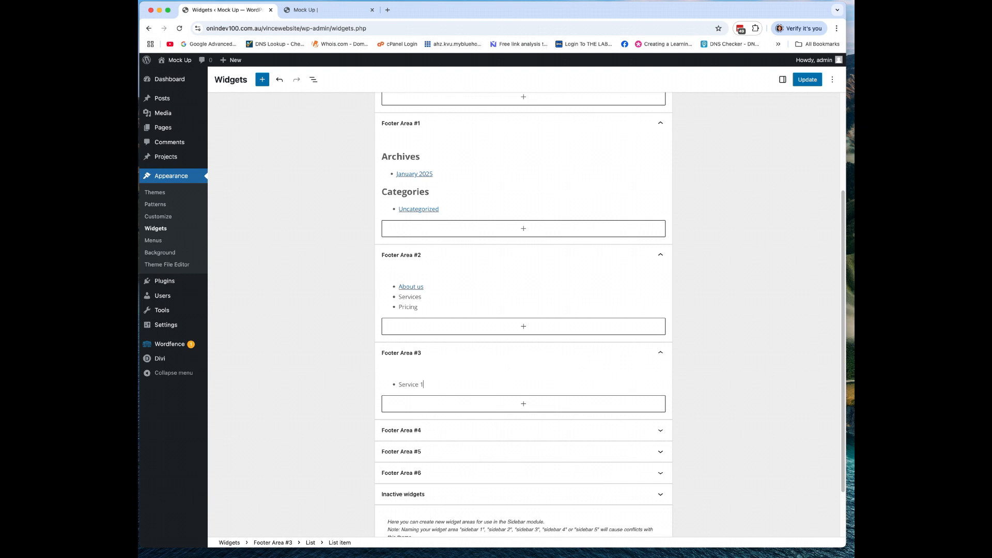
{"action": "key", "text": "Return"}
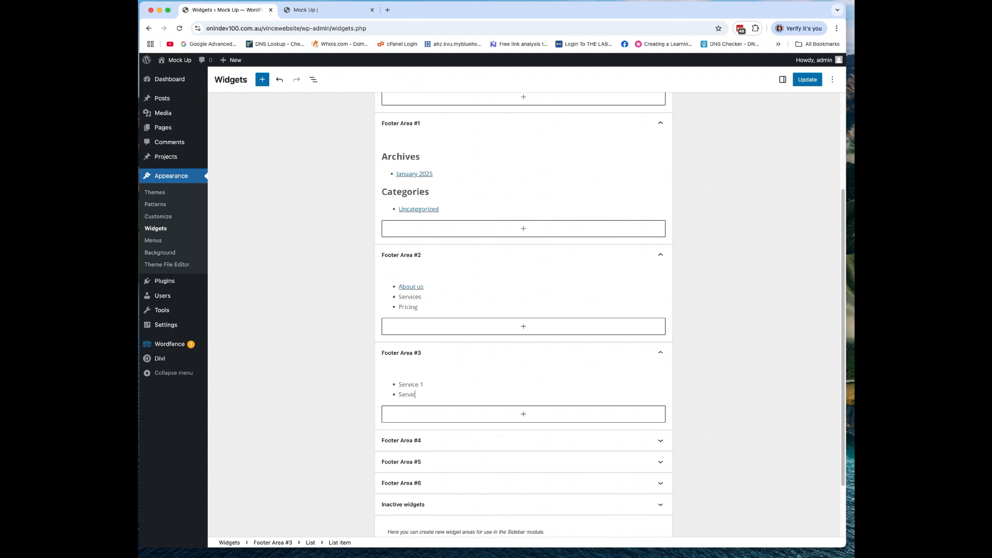
{"action": "key", "text": "Return"}
{"action": "type", "text": "Service 3"}
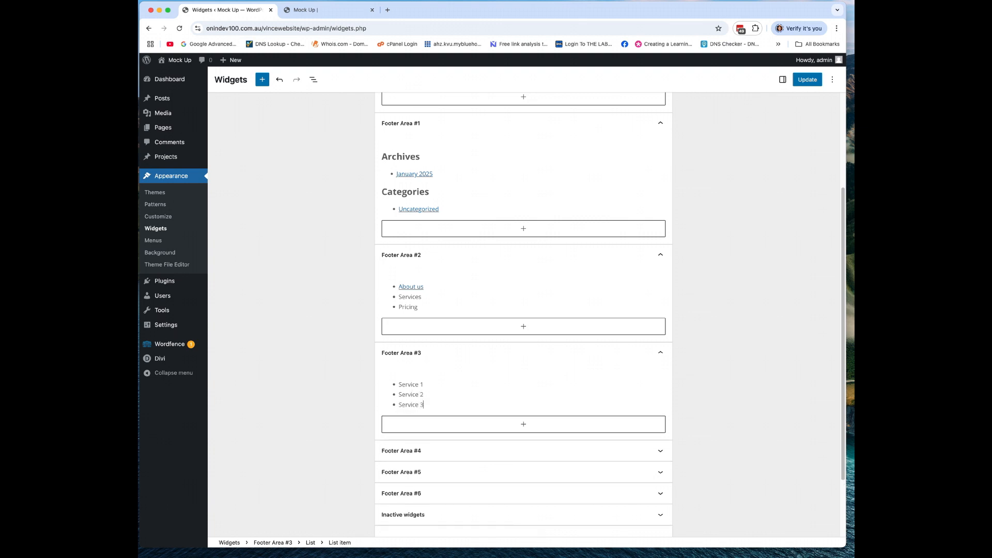
{"action": "left_click", "coordinate": [613, 399]}
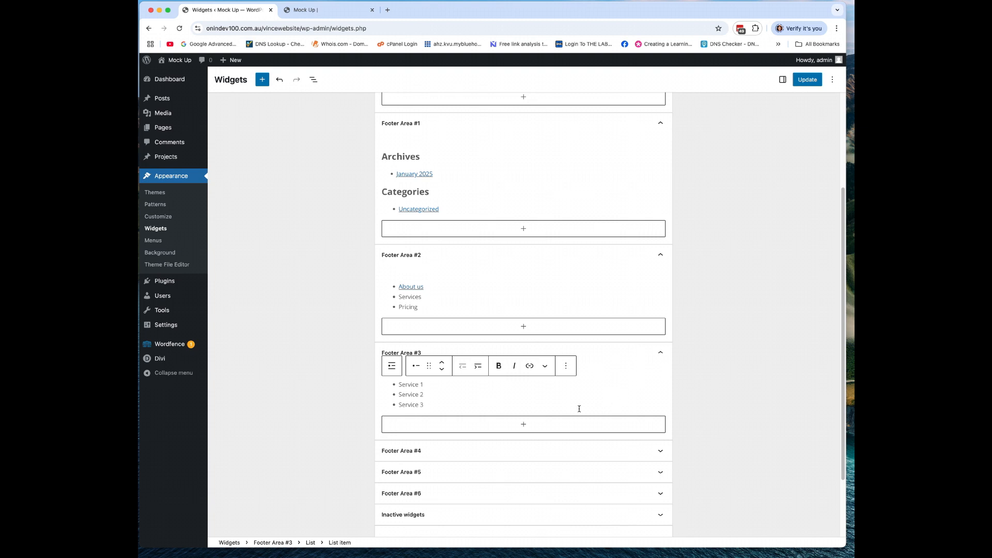
- Browse the full library of blocks available for Footer Area #3, and close it without adding one
{"action": "left_click", "coordinate": [523, 424]}
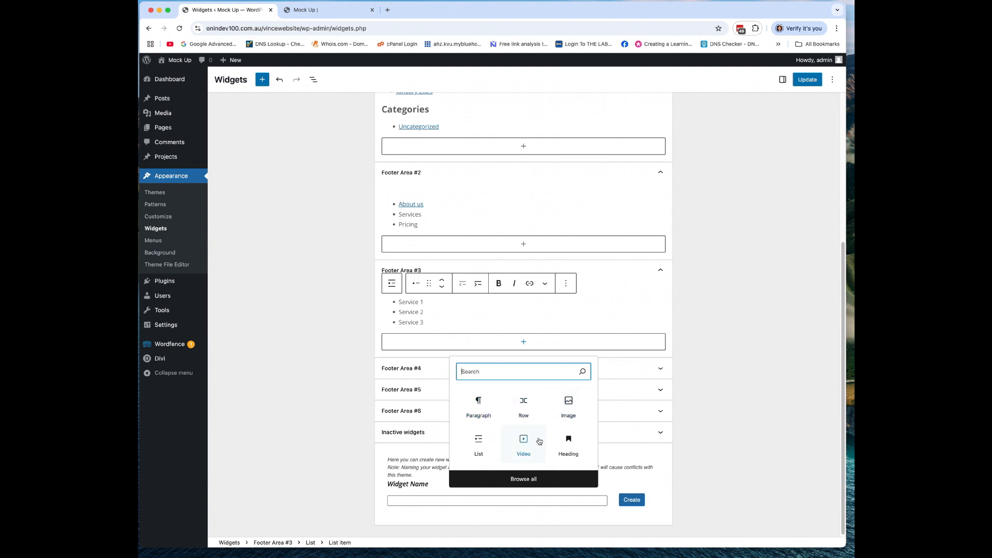
{"action": "left_click", "coordinate": [523, 479]}
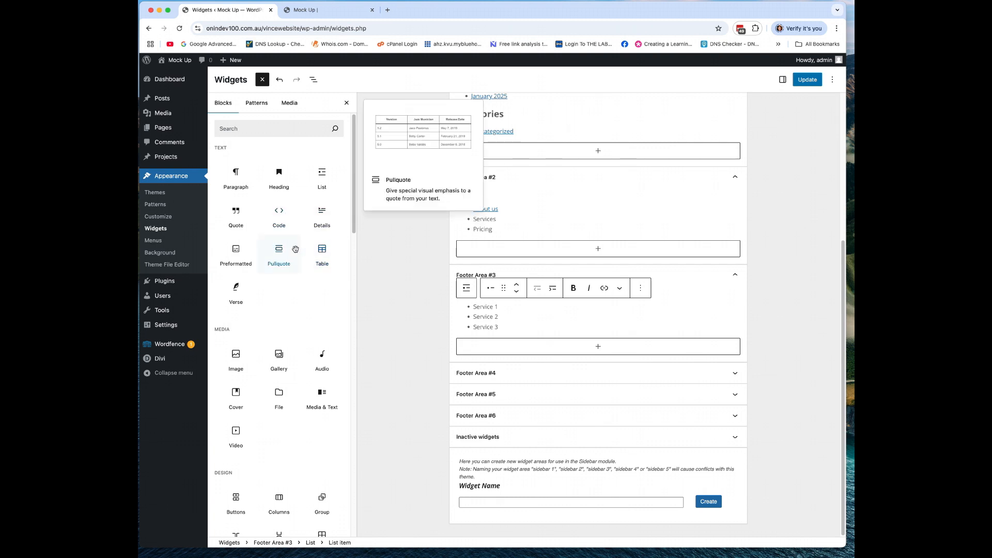
{"action": "scroll", "coordinate": [301, 259], "scroll_direction": "down", "scroll_amount": 15}
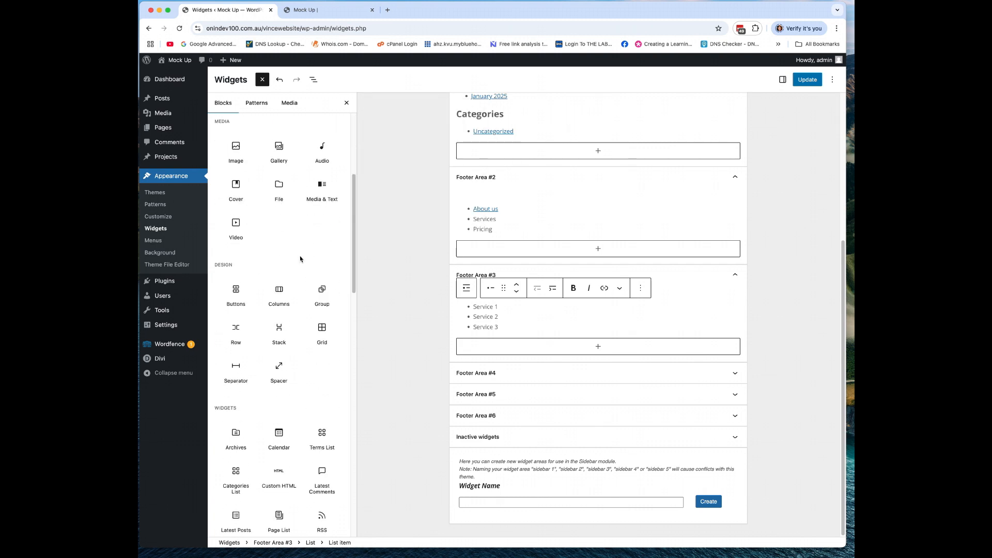
{"action": "scroll", "coordinate": [324, 343], "scroll_direction": "up", "scroll_amount": 10}
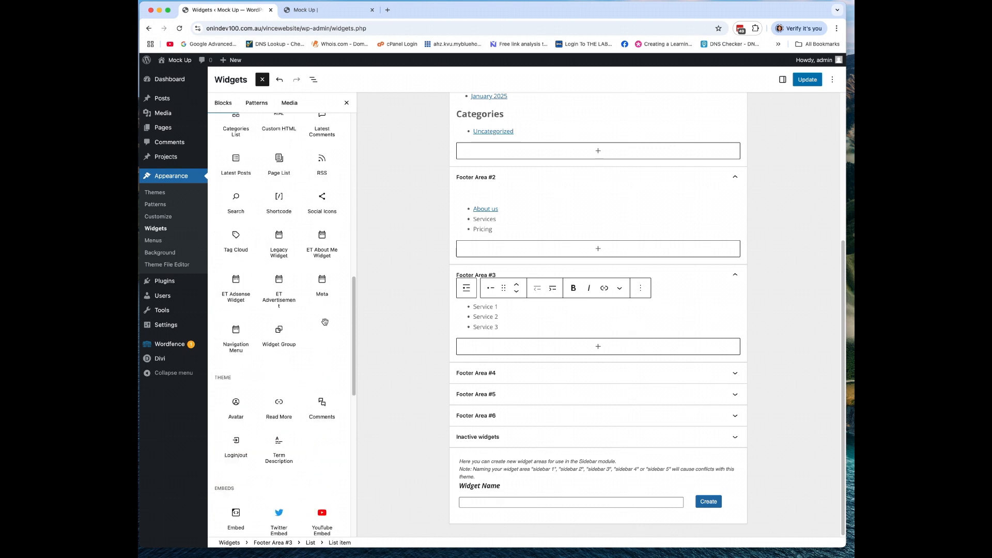
{"action": "left_click", "coordinate": [376, 313]}
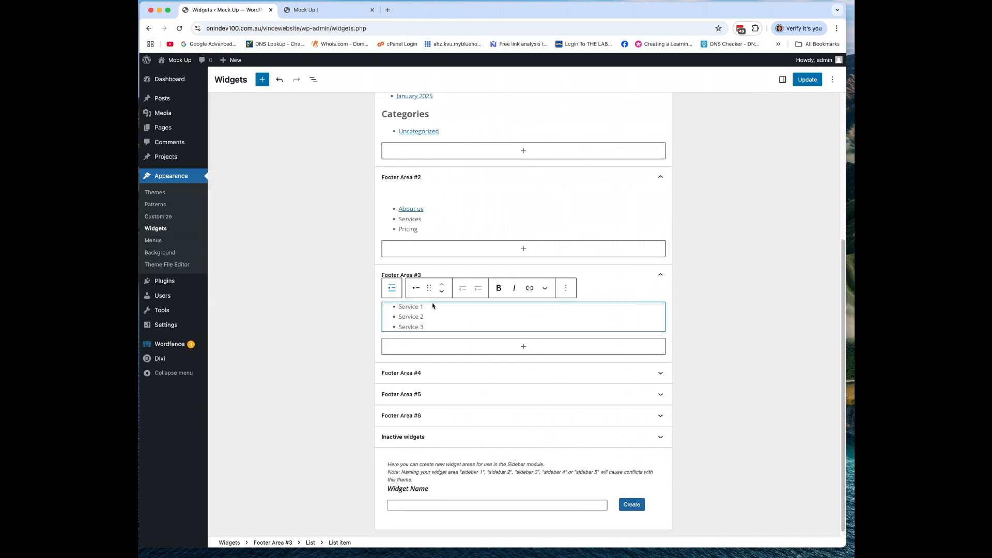
- Save the widget changes, reload the site's front page to check the footer, and return to the Widgets page
{"action": "left_click", "coordinate": [808, 79]}
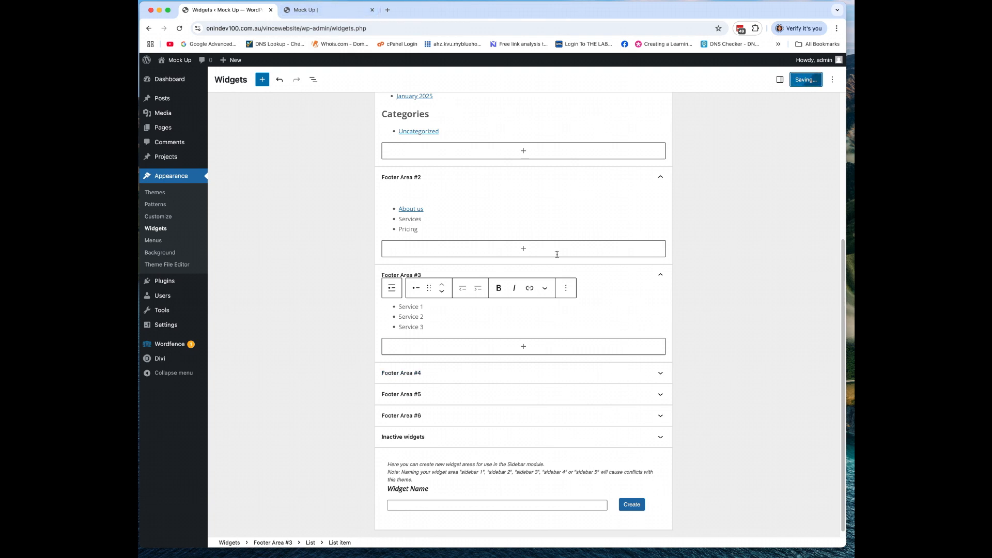
{"action": "left_click", "coordinate": [314, 11]}
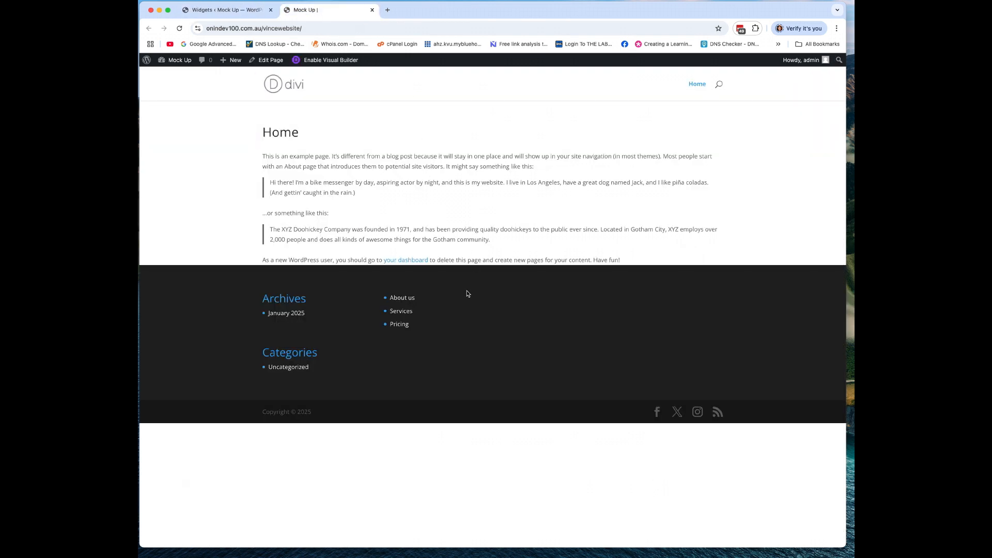
{"action": "left_click", "coordinate": [179, 28]}
{"action": "left_click", "coordinate": [182, 7]}
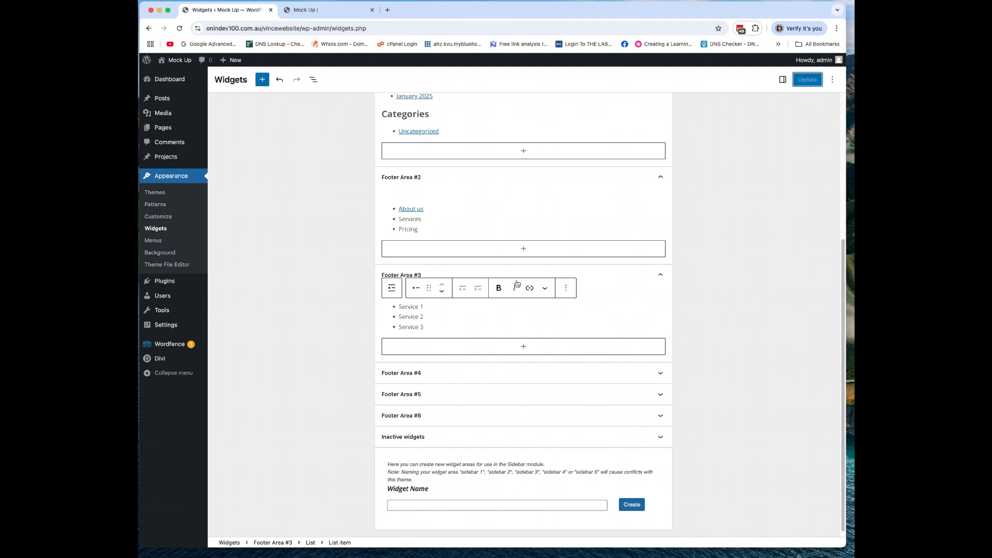
{"action": "scroll", "coordinate": [563, 265], "scroll_direction": "up", "scroll_amount": 5}
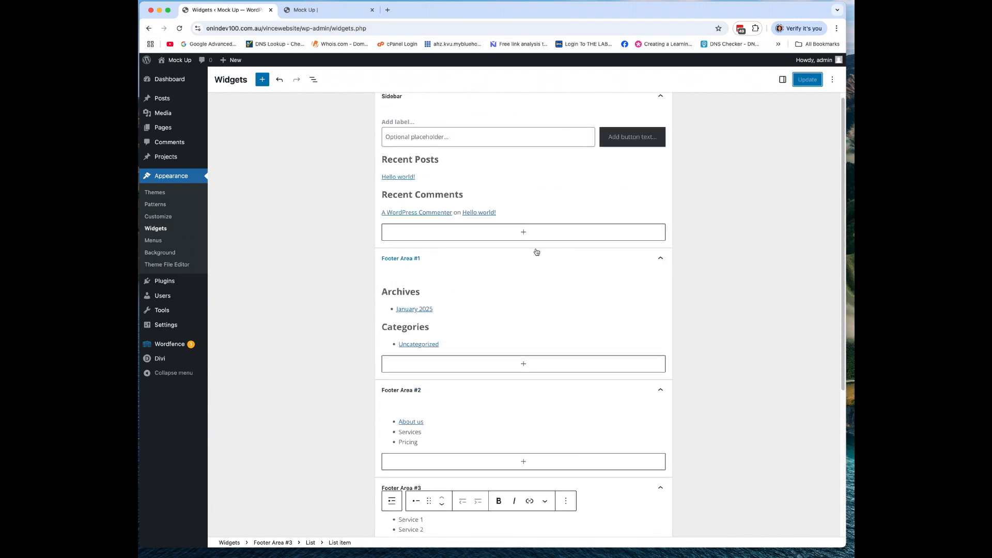
- Review the filled footer widget areas, and open the Divi Theme Builder
{"action": "scroll", "coordinate": [531, 255], "scroll_direction": "down", "scroll_amount": 3}
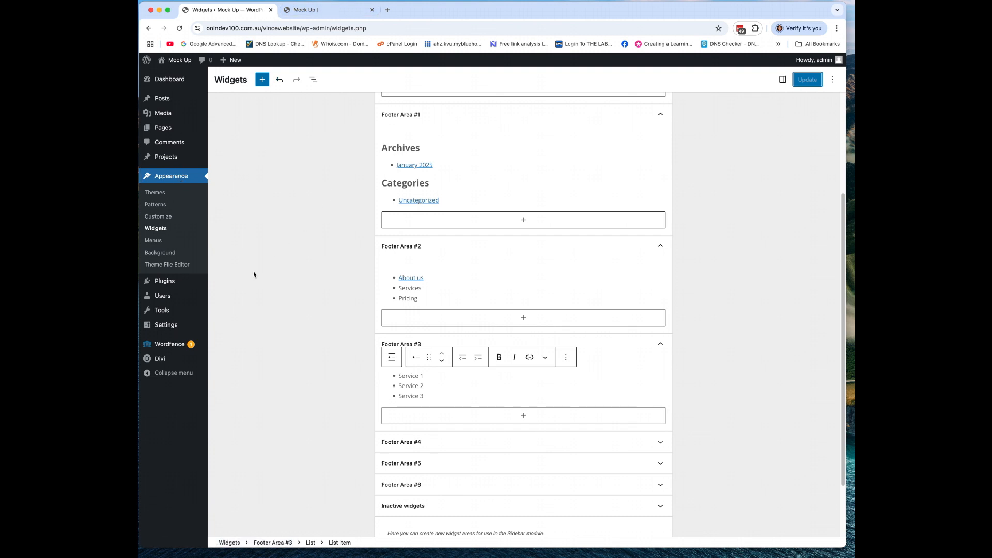
{"action": "mouse_move", "coordinate": [205, 360]}
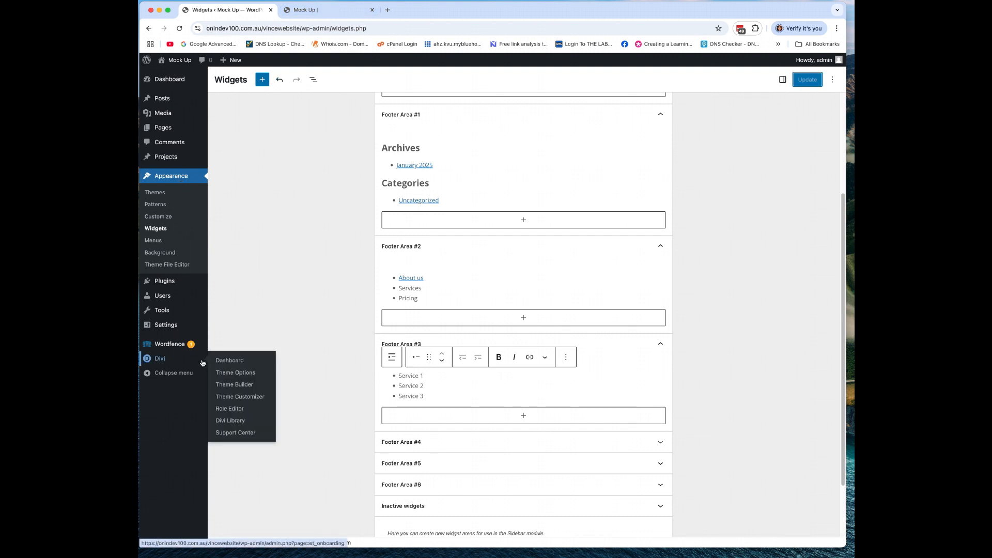
{"action": "left_click", "coordinate": [240, 389]}
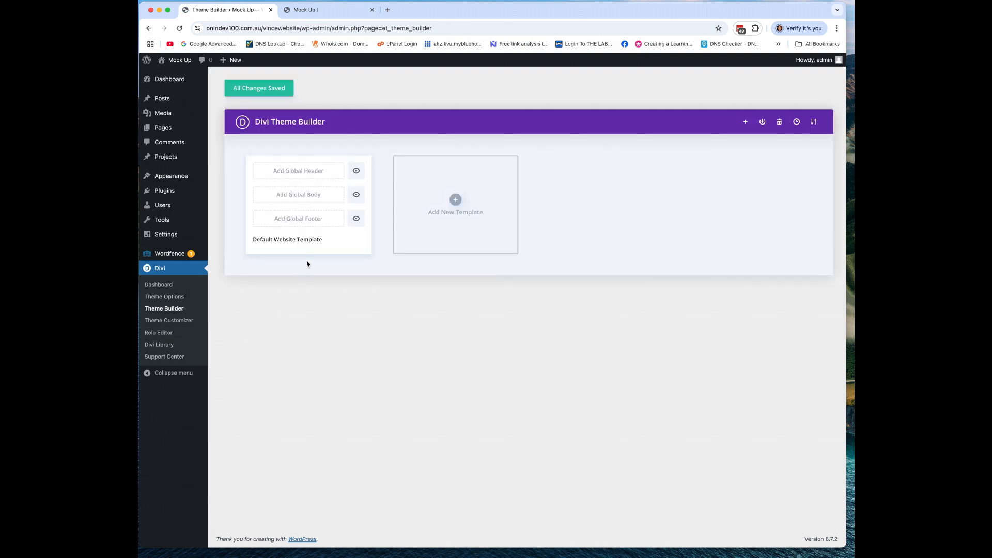
- Start building a global footer for the Default Website Template, dismissing the welcome and unsaved-changes dialogs without leaving the layout editor
{"action": "left_click", "coordinate": [318, 223]}
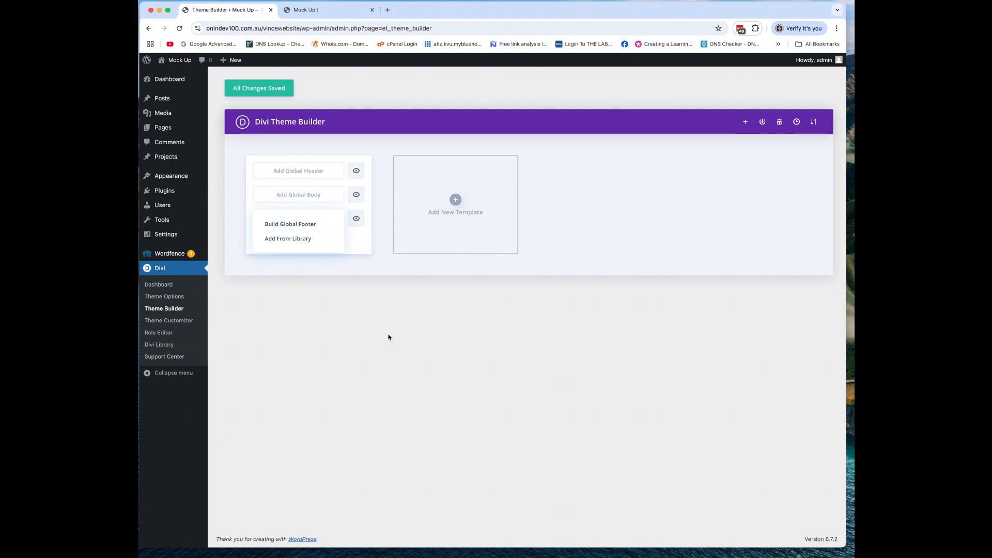
{"action": "left_click_drag", "start_coordinate": [388, 336], "coordinate": [357, 339]}
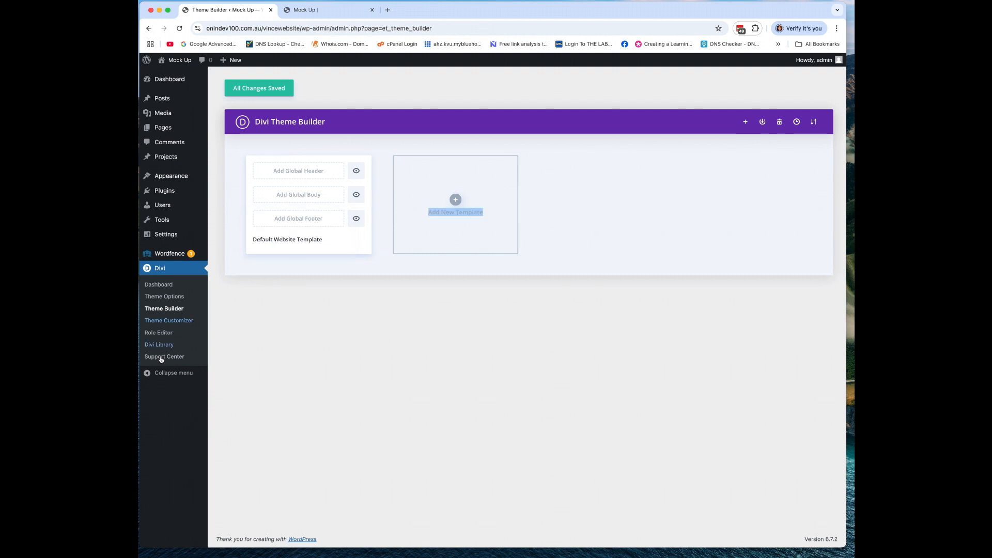
{"action": "left_click", "coordinate": [284, 224]}
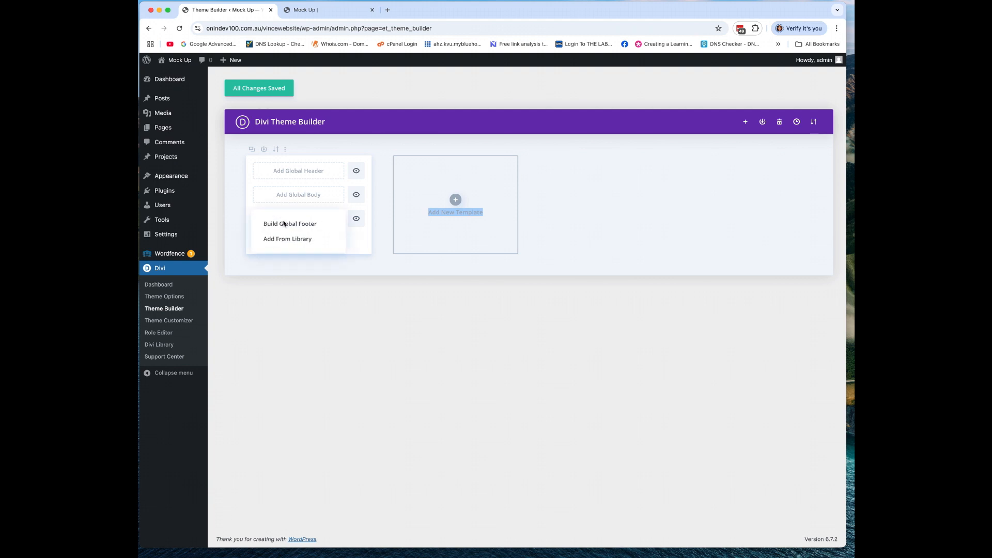
{"action": "left_click", "coordinate": [360, 303]}
{"action": "left_click", "coordinate": [305, 223]}
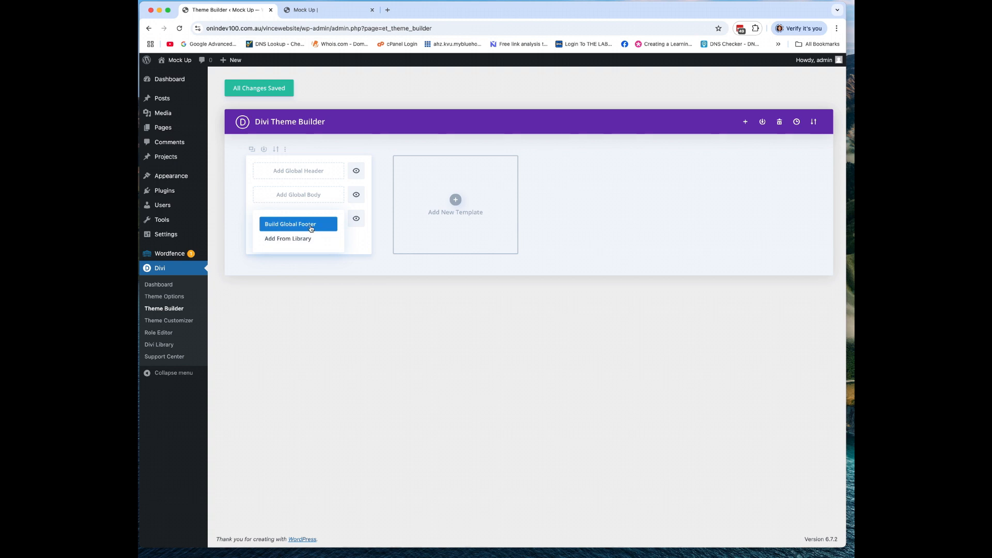
{"action": "left_click", "coordinate": [311, 228]}
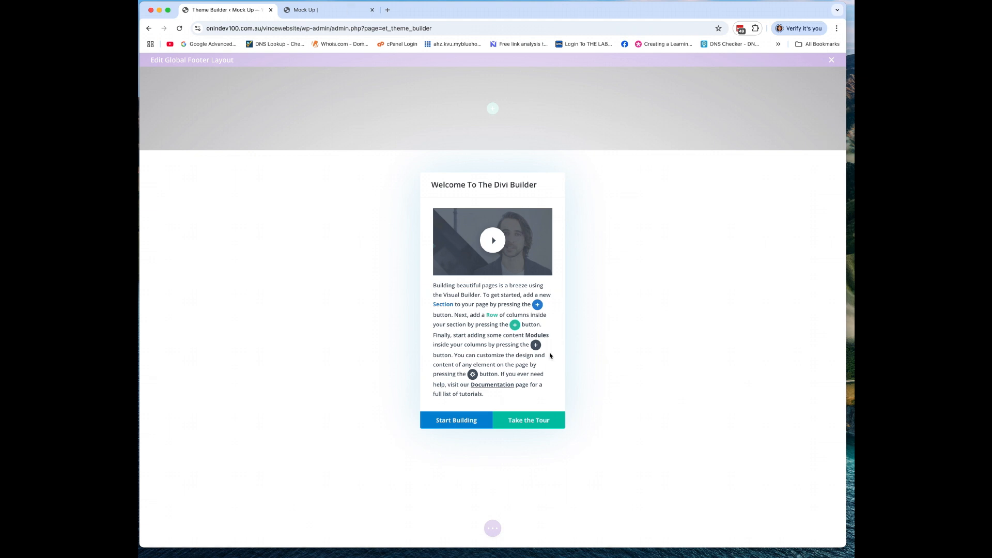
{"action": "left_click", "coordinate": [457, 421]}
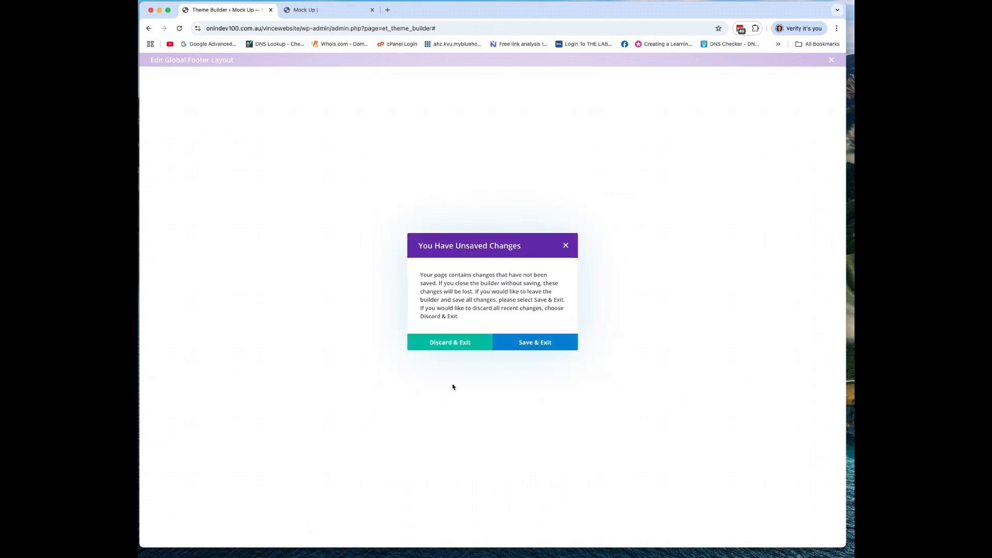
{"action": "left_click", "coordinate": [566, 247]}
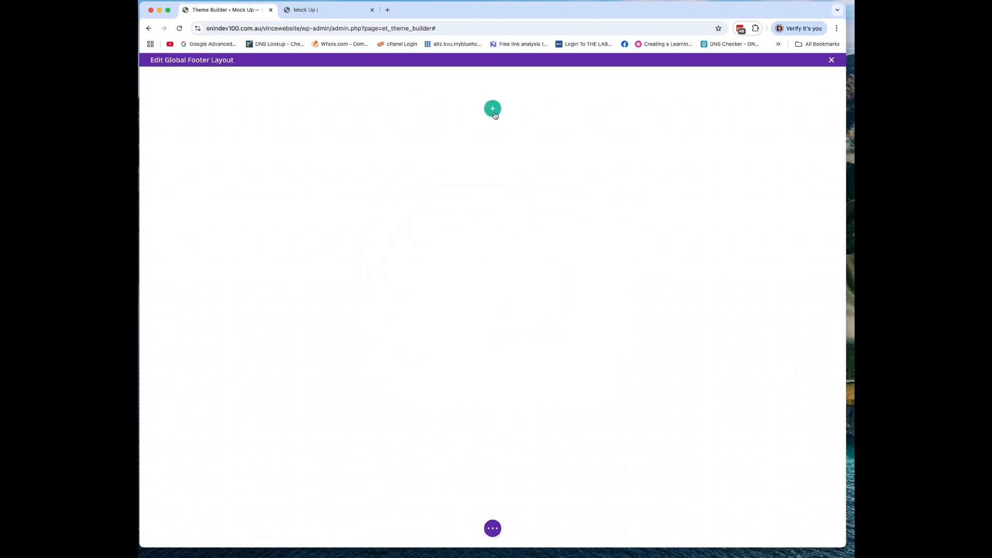
- Insert a row with two equal columns into the empty section of the global footer layout
{"action": "left_click", "coordinate": [493, 109]}
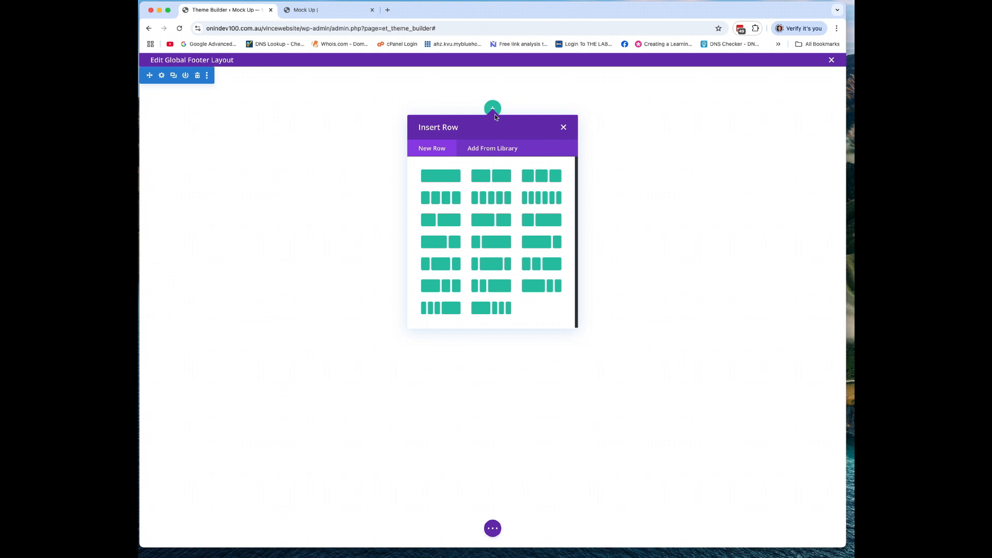
{"action": "left_click", "coordinate": [326, 85]}
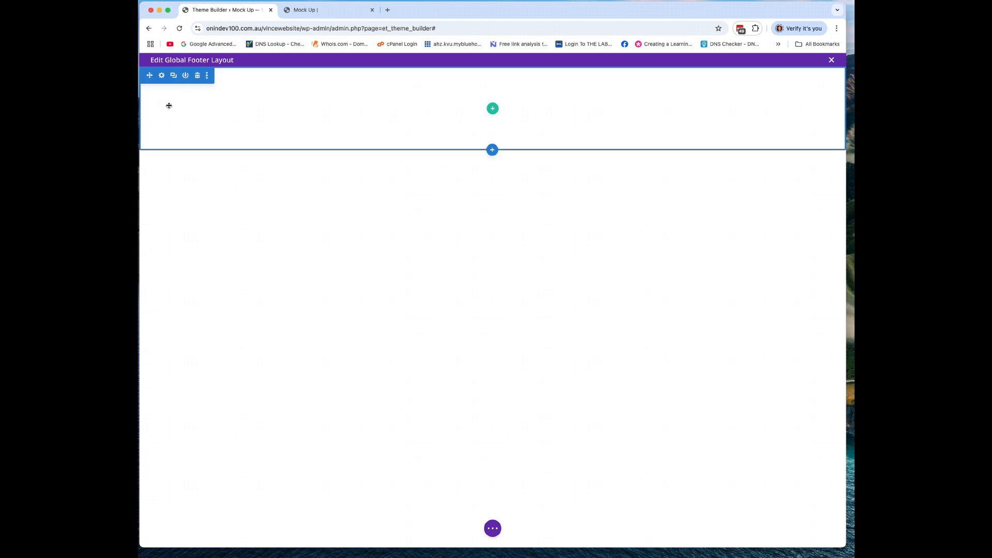
{"action": "left_click", "coordinate": [493, 109]}
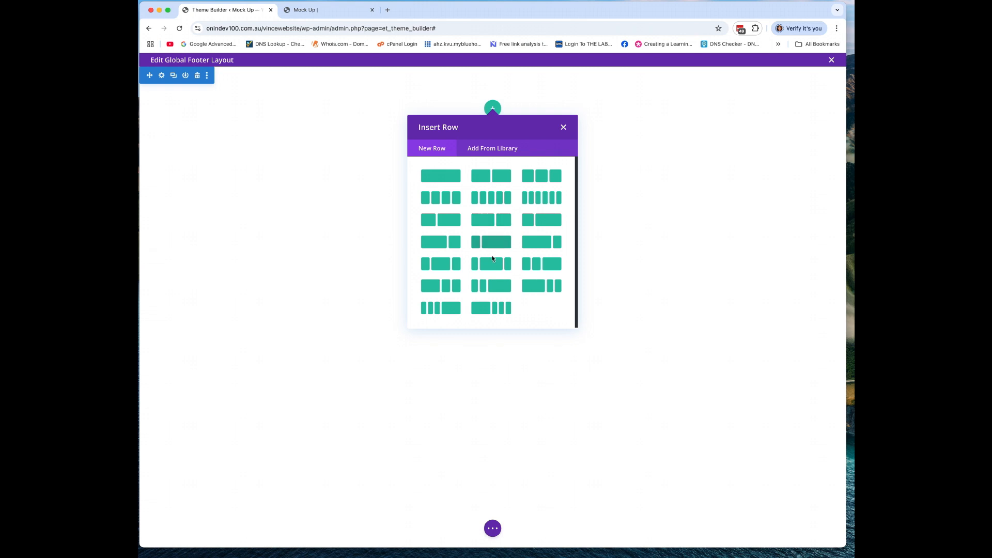
{"action": "left_click", "coordinate": [497, 179]}
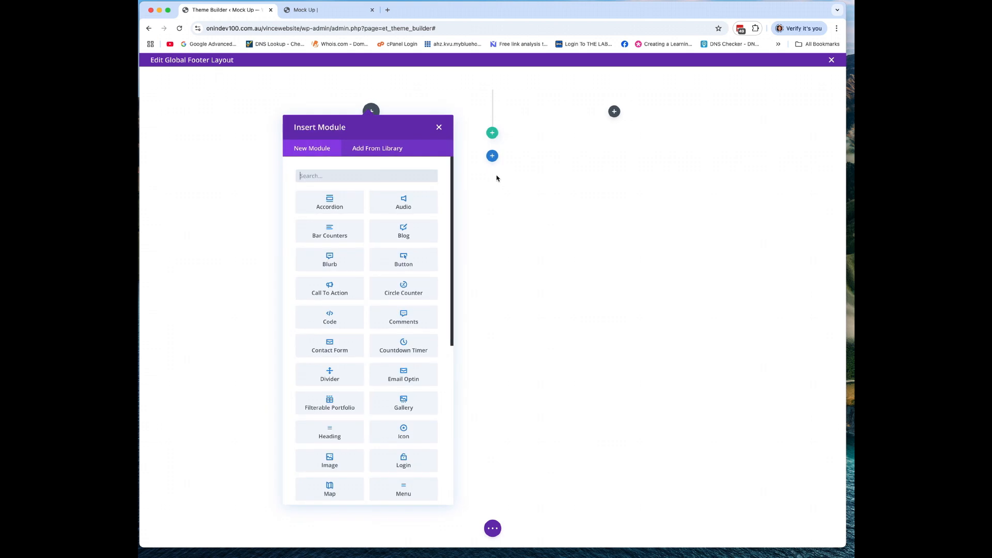
- Add a Text module to the row's first column, keeping its placeholder content
{"action": "scroll", "coordinate": [424, 227], "scroll_direction": "down", "scroll_amount": 3}
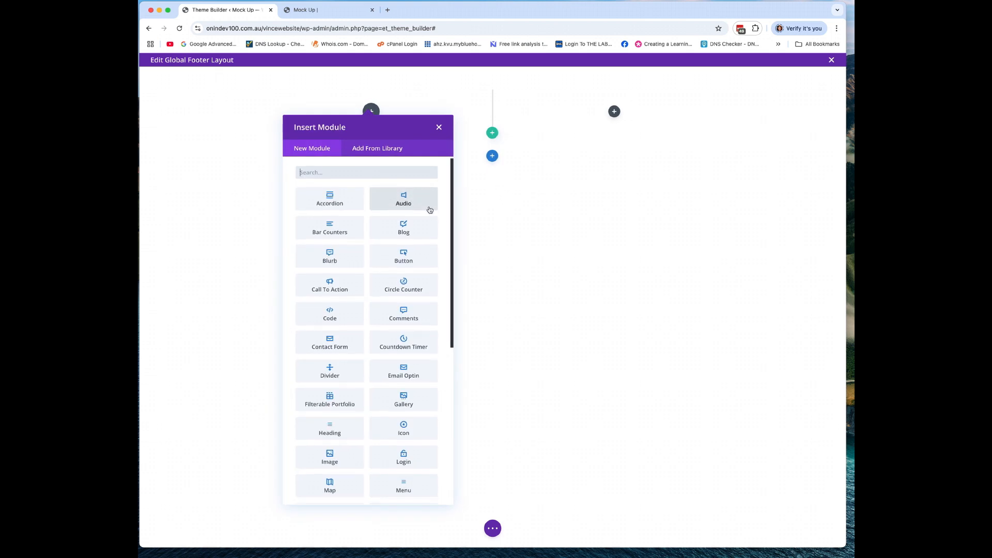
{"action": "scroll", "coordinate": [420, 241], "scroll_direction": "down", "scroll_amount": 8}
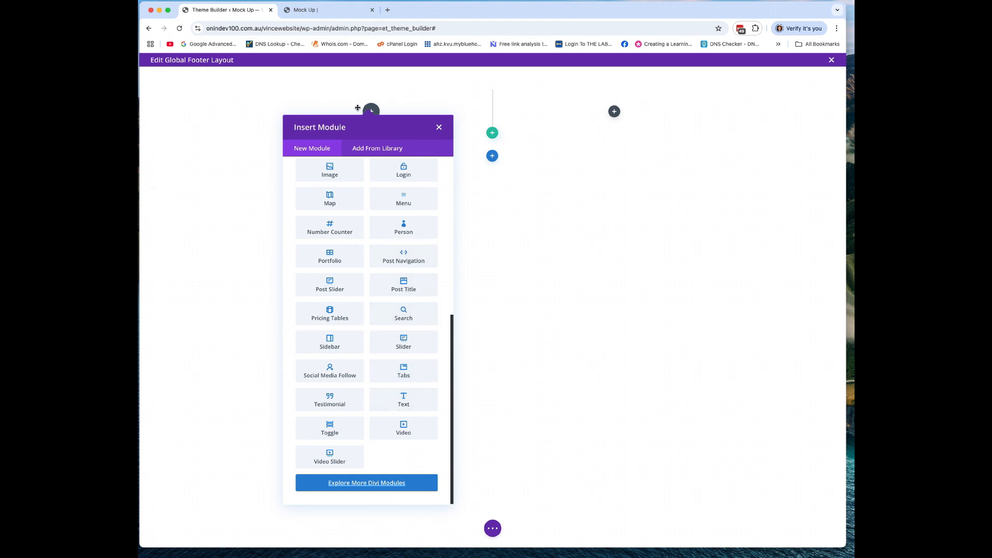
{"action": "scroll", "coordinate": [416, 294], "scroll_direction": "up", "scroll_amount": 10}
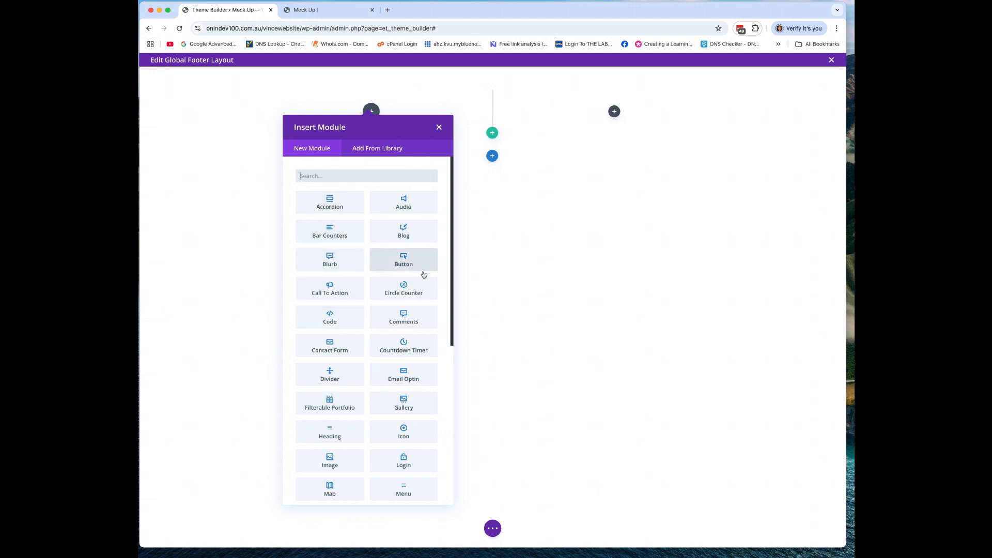
{"action": "scroll", "coordinate": [419, 337], "scroll_direction": "down", "scroll_amount": 6}
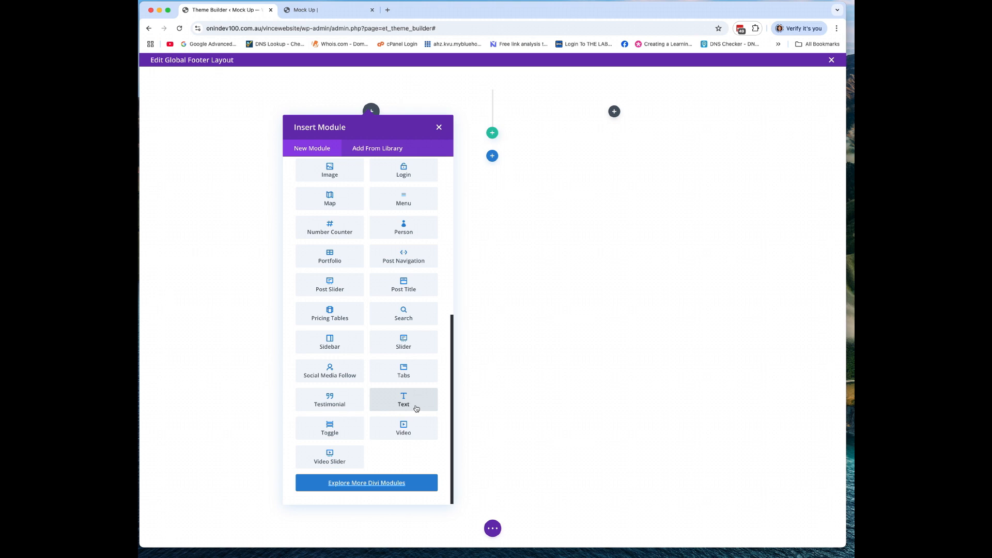
{"action": "left_click", "coordinate": [416, 403]}
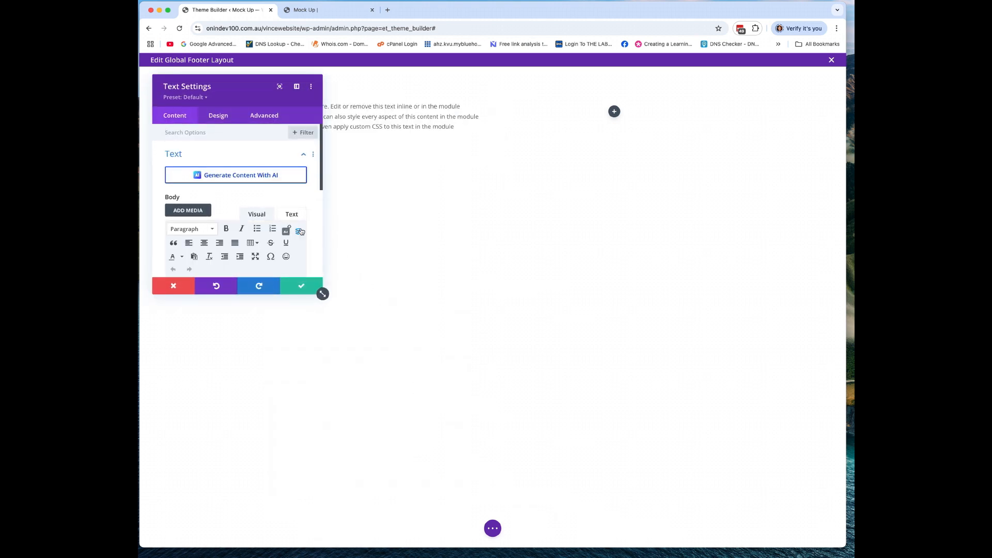
{"action": "scroll", "coordinate": [299, 205], "scroll_direction": "down", "scroll_amount": 5}
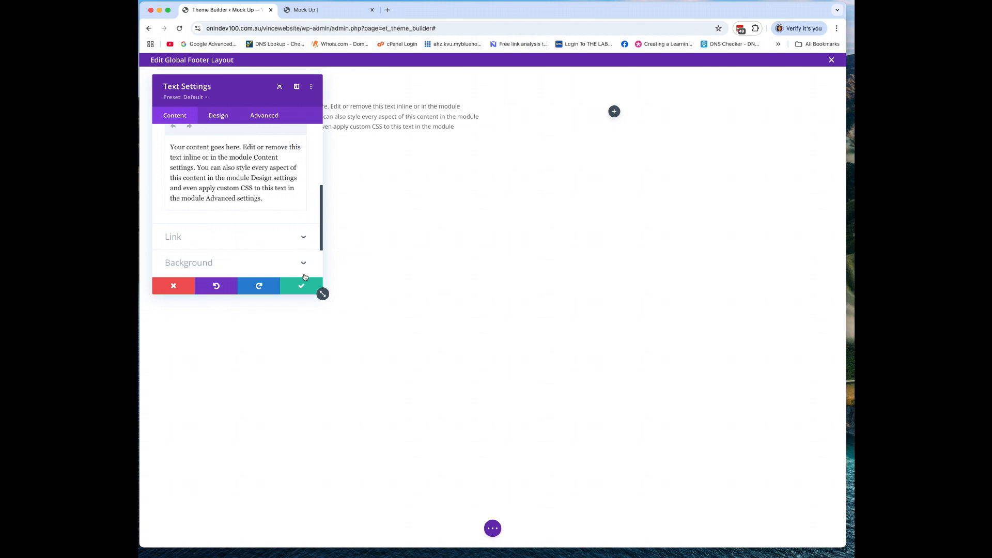
{"action": "left_click", "coordinate": [301, 288]}
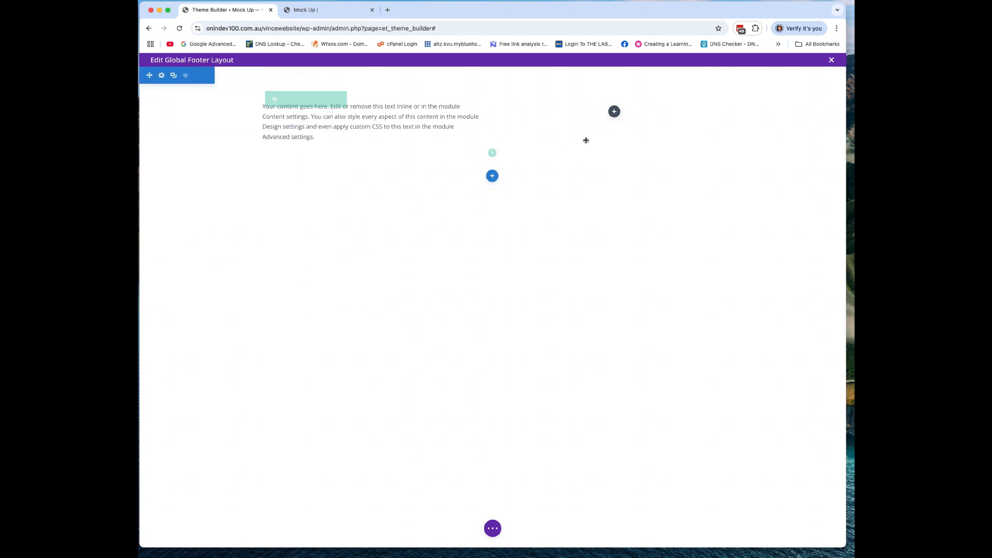
- Add a Blurb module to the row's second column
{"action": "left_click", "coordinate": [616, 112]}
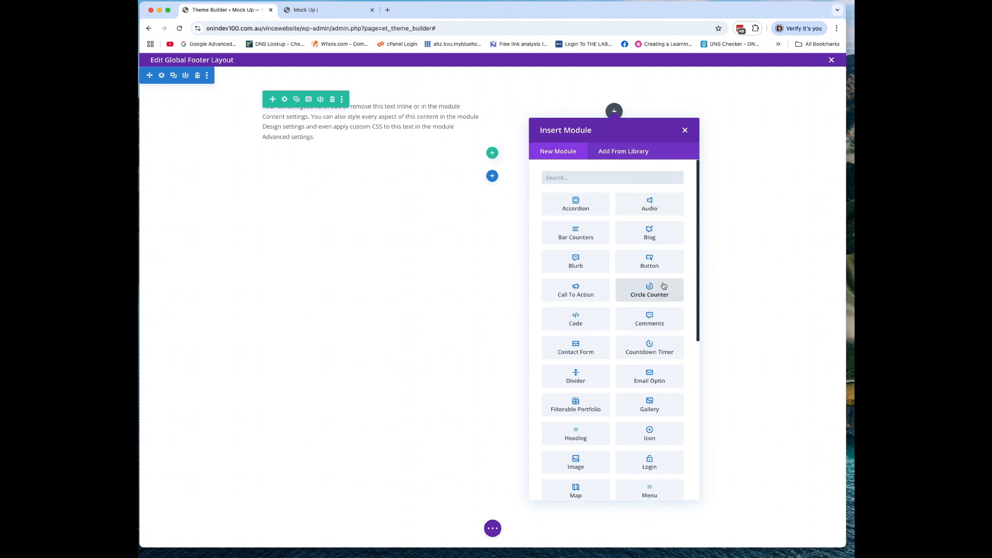
{"action": "scroll", "coordinate": [662, 286], "scroll_direction": "down", "scroll_amount": 1}
{"action": "scroll", "coordinate": [663, 286], "scroll_direction": "down", "scroll_amount": 1}
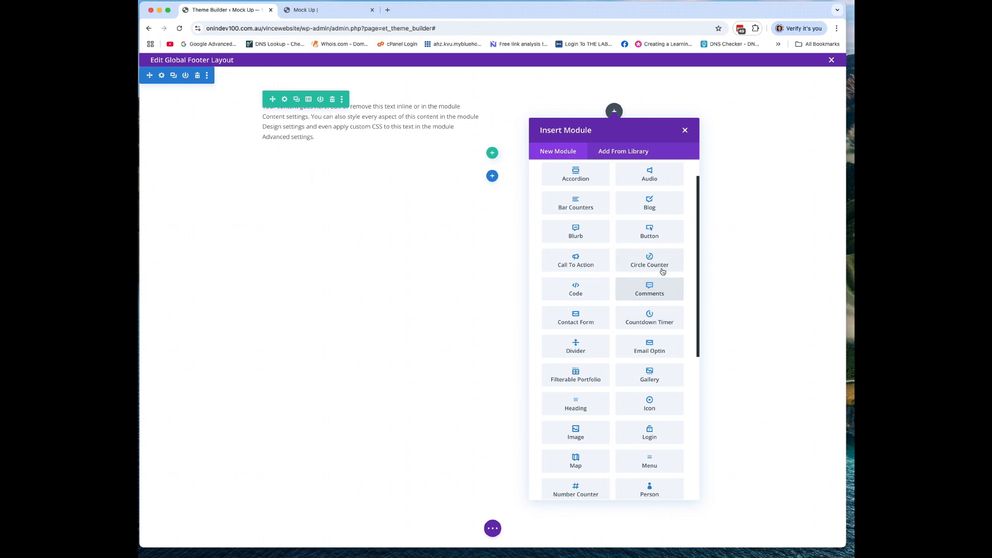
{"action": "scroll", "coordinate": [664, 272], "scroll_direction": "up", "scroll_amount": 1}
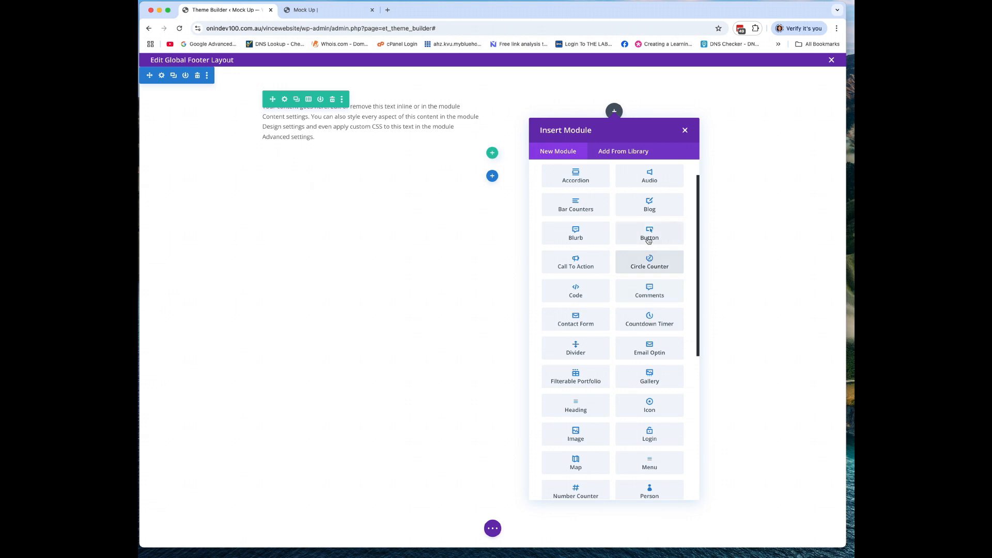
{"action": "left_click", "coordinate": [586, 237]}
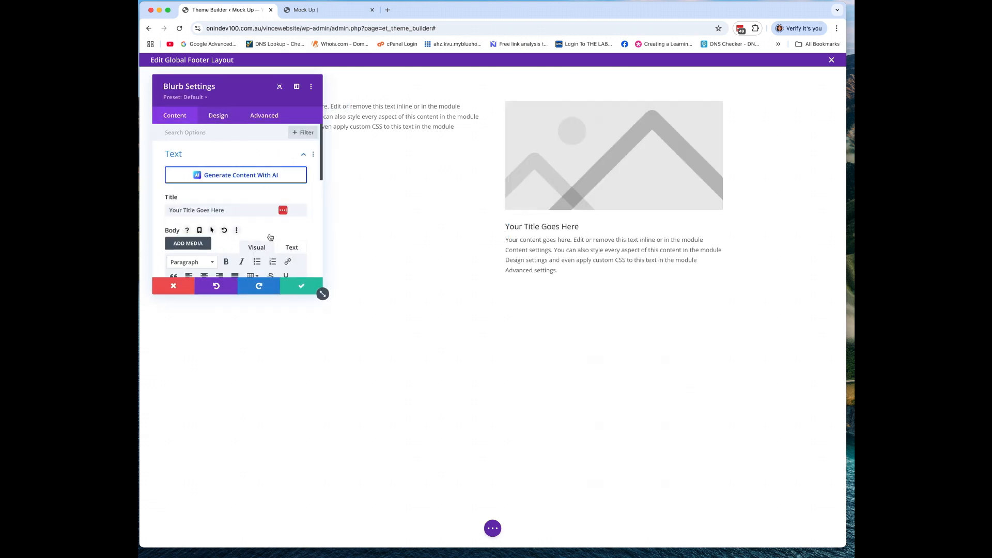
- Switch the blurb from an image to an icon, search the icons for "Poin" and choose the map location pin
{"action": "scroll", "coordinate": [264, 212], "scroll_direction": "down", "scroll_amount": 10}
{"action": "scroll", "coordinate": [215, 181], "scroll_direction": "up", "scroll_amount": 1}
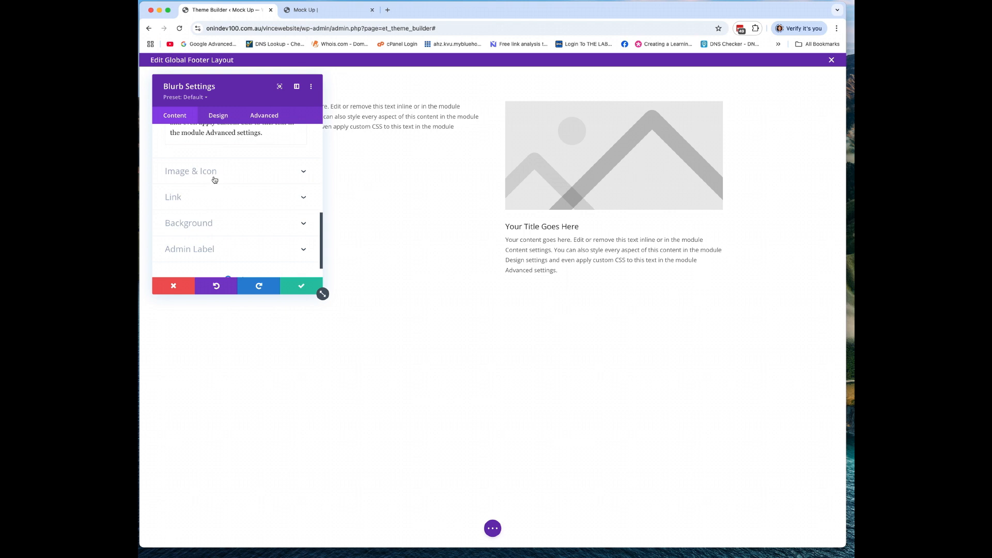
{"action": "left_click", "coordinate": [215, 179]}
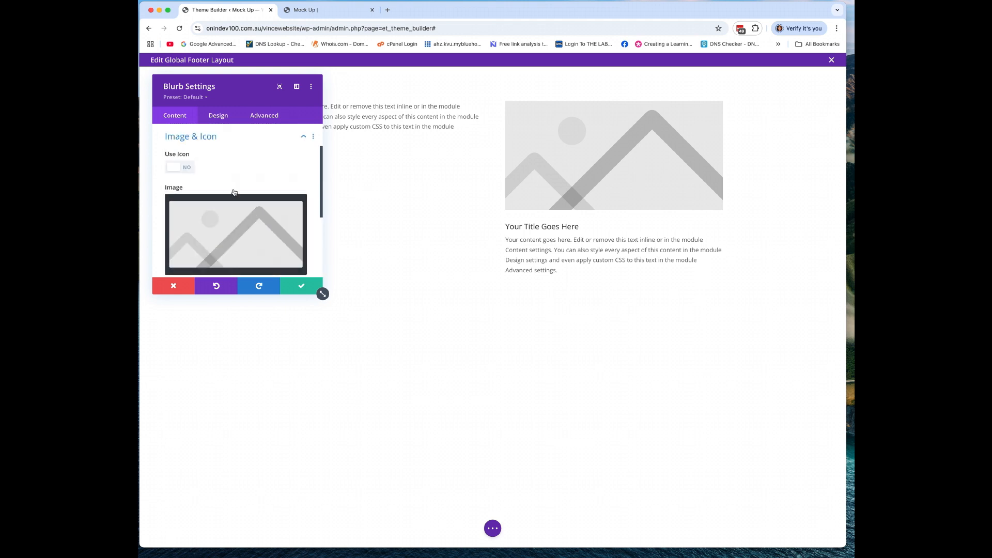
{"action": "left_click", "coordinate": [197, 174]}
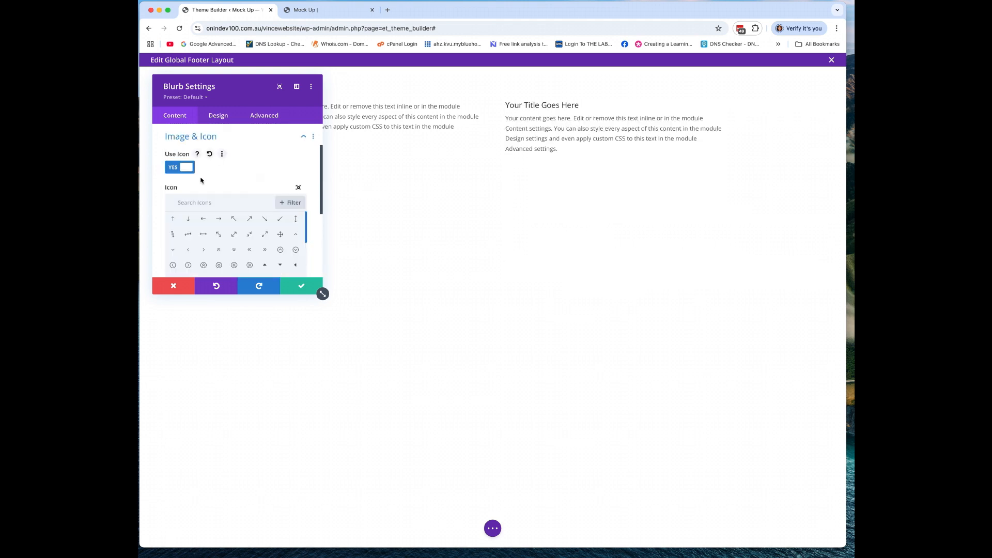
{"action": "left_click", "coordinate": [223, 205]}
{"action": "type", "text": "Poin"}
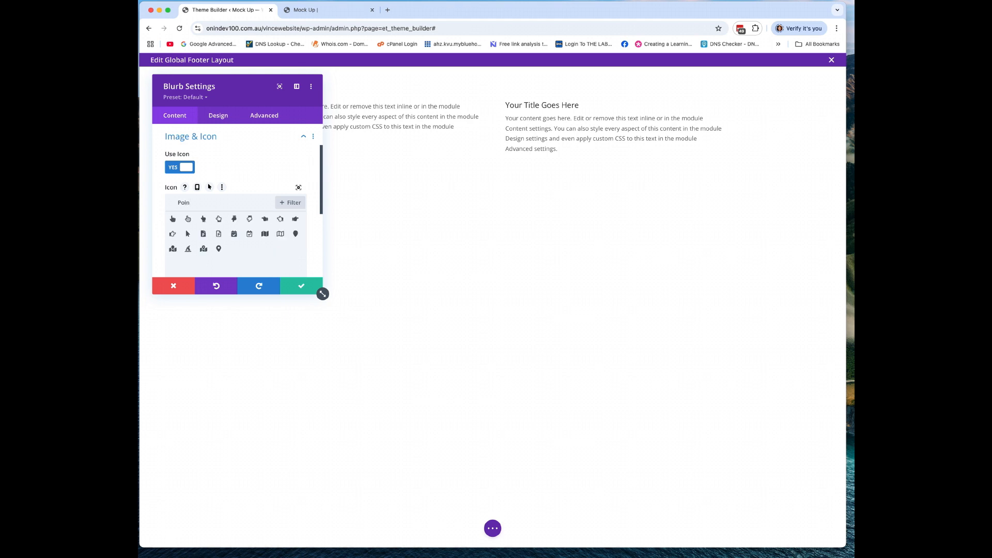
{"action": "left_click", "coordinate": [219, 250]}
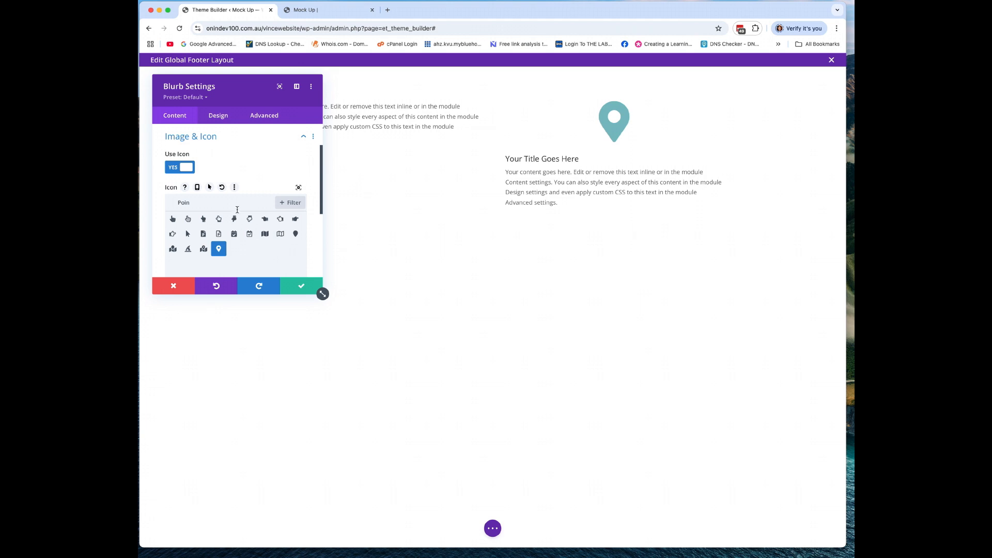
- Enlarge the Blurb Settings window and set the pin's icon color to red
{"action": "scroll", "coordinate": [239, 209], "scroll_direction": "down", "scroll_amount": 3}
{"action": "left_click_drag", "start_coordinate": [321, 287], "coordinate": [431, 304]}
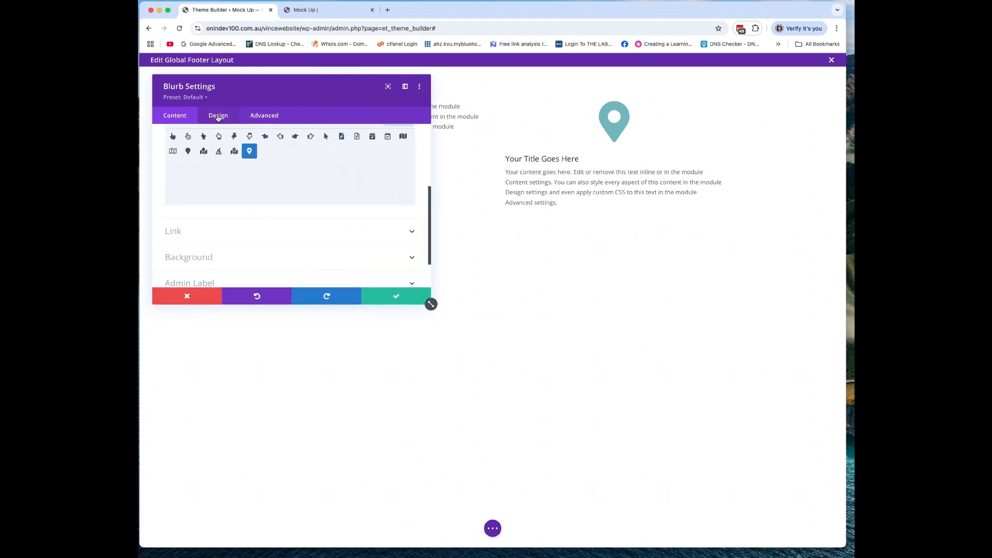
{"action": "left_click", "coordinate": [219, 118]}
{"action": "left_click", "coordinate": [210, 158]}
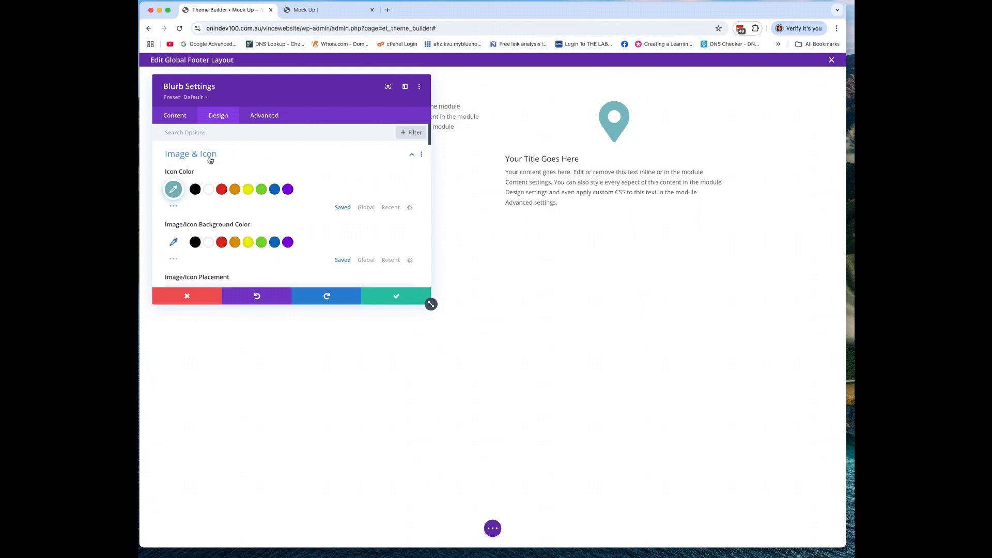
{"action": "left_click", "coordinate": [222, 190]}
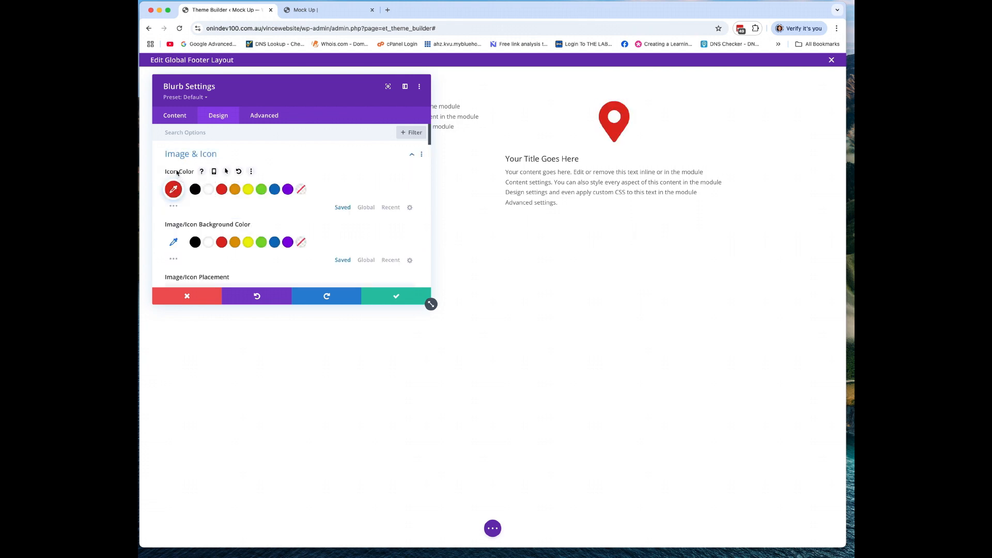
- Set the blurb's Image/Icon Placement to Left
{"action": "scroll", "coordinate": [271, 209], "scroll_direction": "down", "scroll_amount": 3}
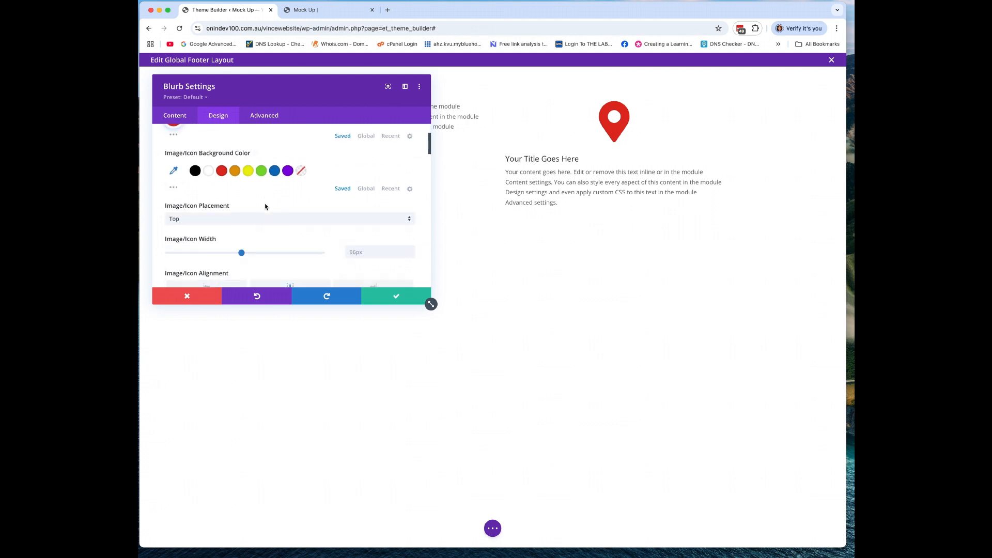
{"action": "left_click", "coordinate": [254, 218]}
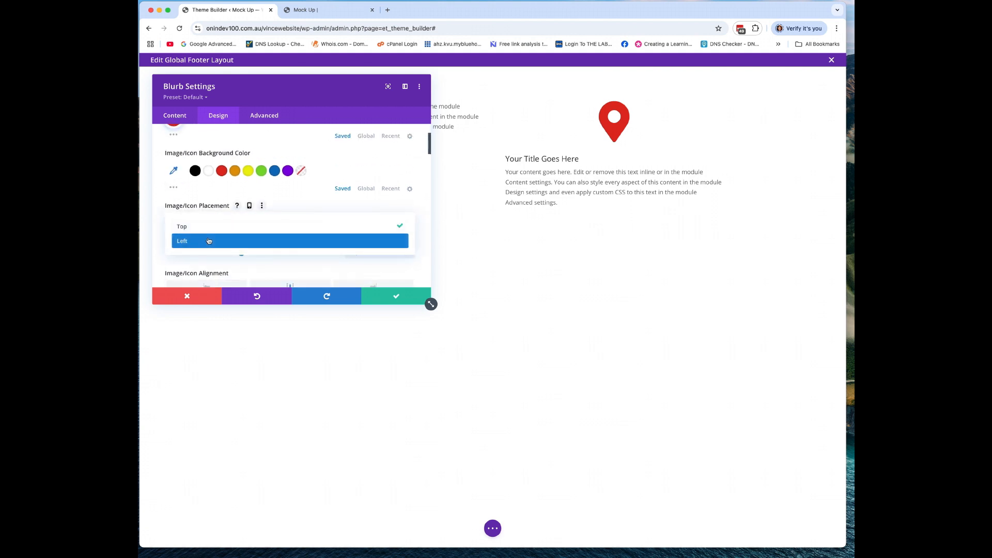
{"action": "left_click", "coordinate": [243, 239]}
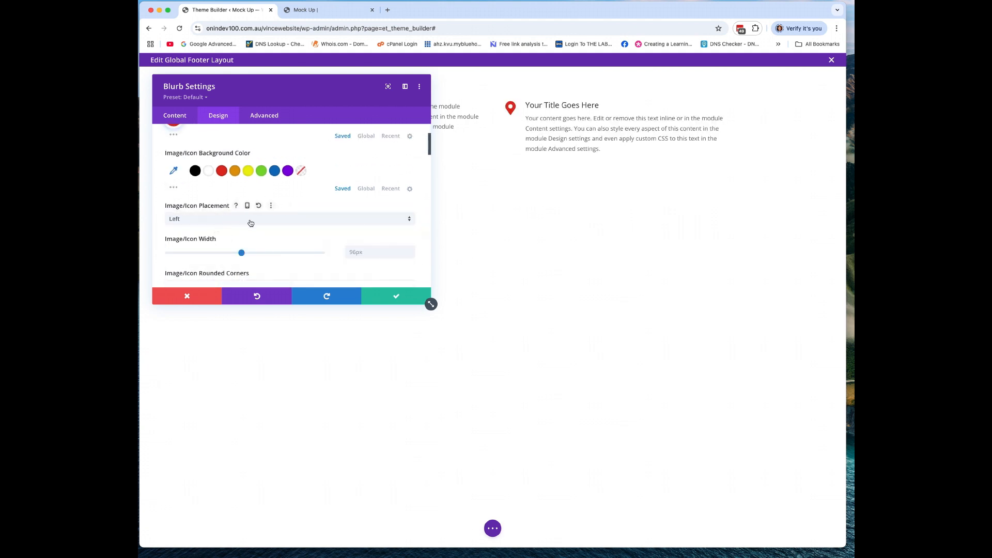
- Replace the blurb's placeholder title with "Visit us"
{"action": "scroll", "coordinate": [197, 136], "scroll_direction": "up", "scroll_amount": 1}
{"action": "left_click", "coordinate": [170, 115]}
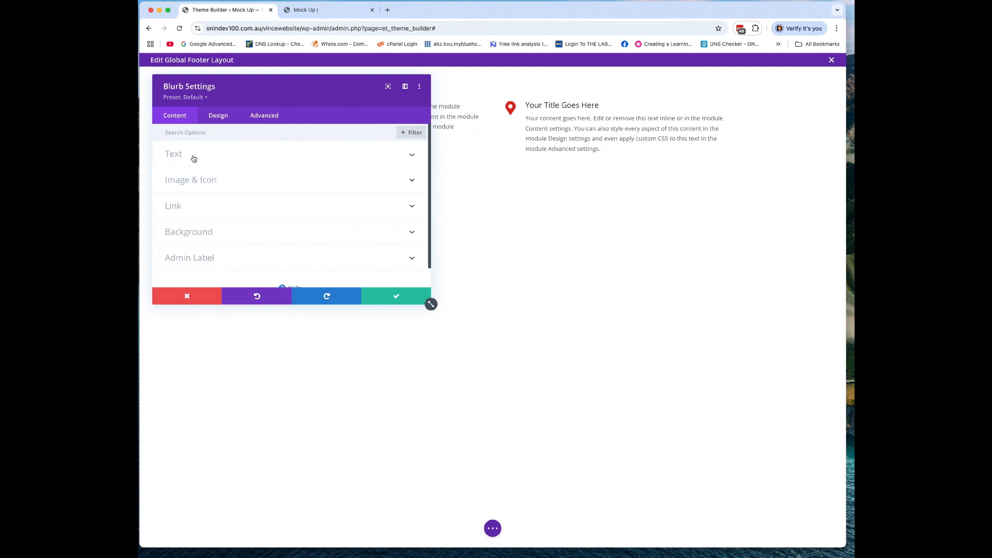
{"action": "left_click", "coordinate": [211, 165]}
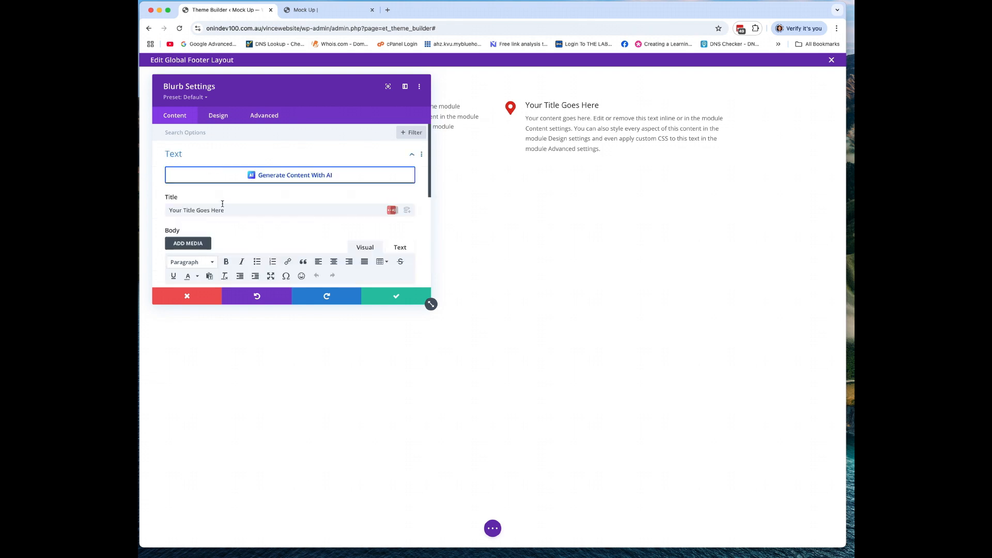
{"action": "triple_click", "coordinate": [223, 207]}
{"action": "type", "text": "Visit us"}
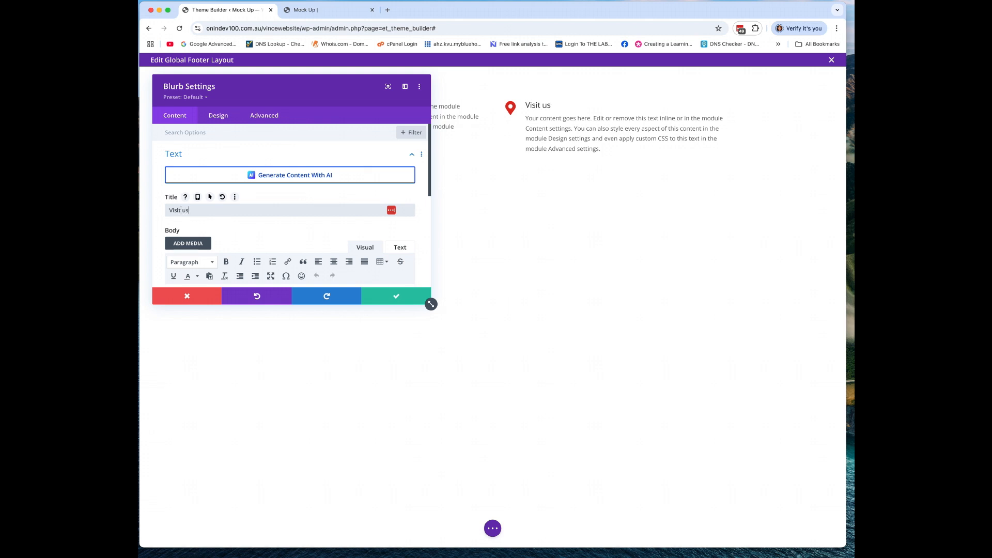
- Replace the blurb's placeholder body text with the city, province and country of the address
{"action": "scroll", "coordinate": [282, 226], "scroll_direction": "down", "scroll_amount": 3}
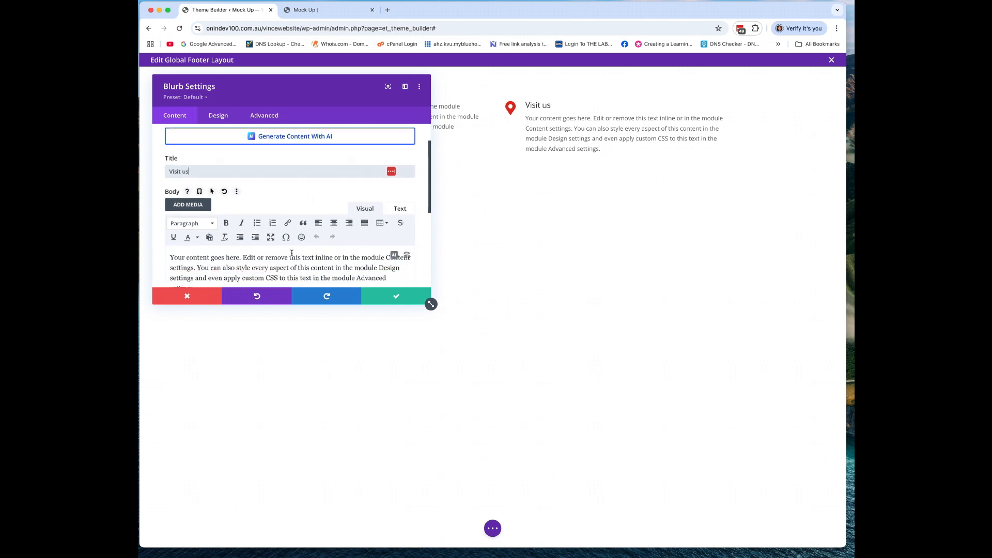
{"action": "left_click_drag", "start_coordinate": [233, 271], "coordinate": [157, 233]}
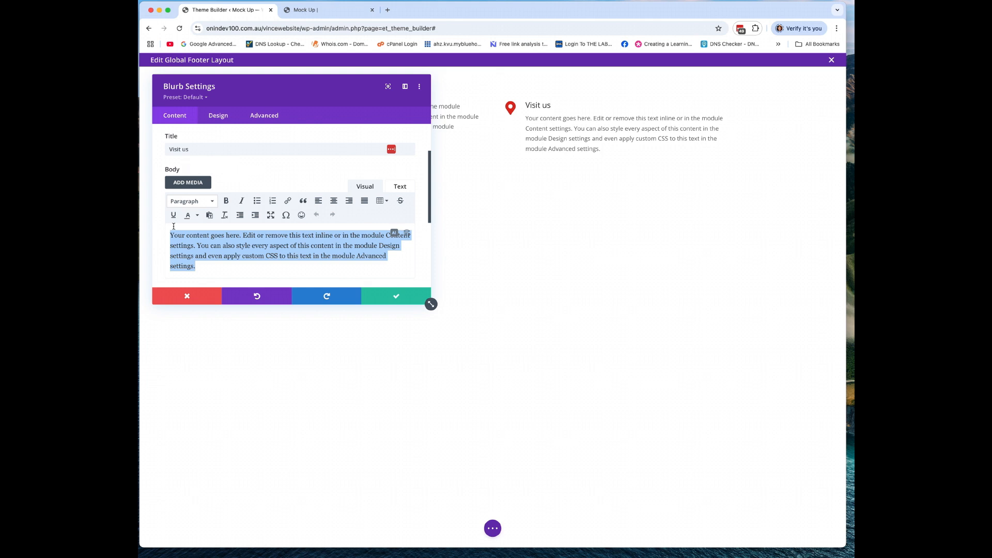
{"action": "type", "text": "Blank"}
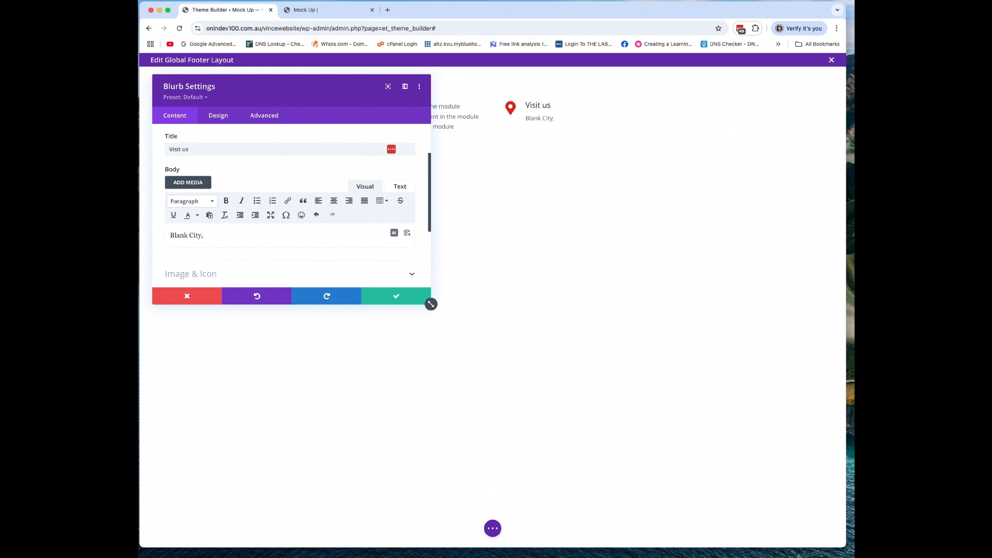
{"action": "type", "text": "City, North Syd"}
{"action": "key", "text": "BackSpace"}
{"action": "key", "text": "BackSpace"}
{"action": "key", "text": "BackSpace"}
{"action": "key", "text": "BackSpace"}
{"action": "key", "text": "BackSpace"}
{"action": "key", "text": "BackSpace"}
{"action": "key", "text": "BackSpace"}
{"action": "key", "text": "BackSpace"}
{"action": "key", "text": "BackSpace"}
{"action": "type", "text": "nes"}
{"action": "key", "text": "Return"}
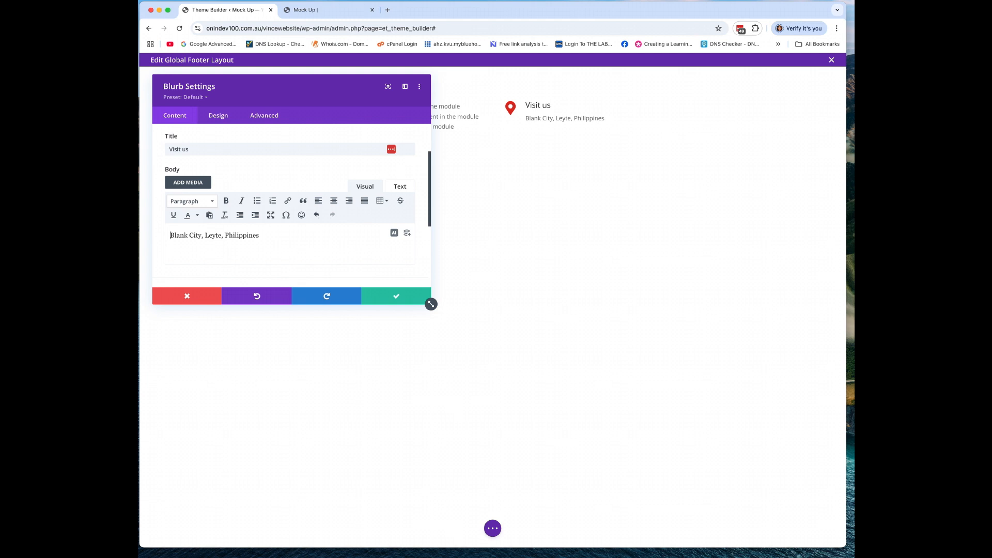
- Add the street address on its own line above the city line in the blurb's body and save the blurb
{"action": "key", "text": "Return"}
{"action": "type", "text": "999"}
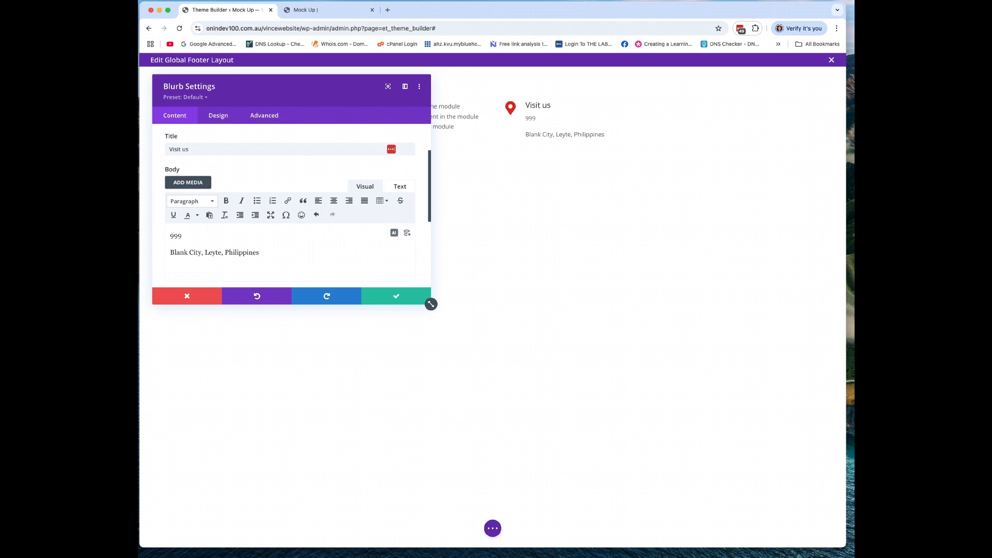
{"action": "type", "text": " Good St., San Isidro"}
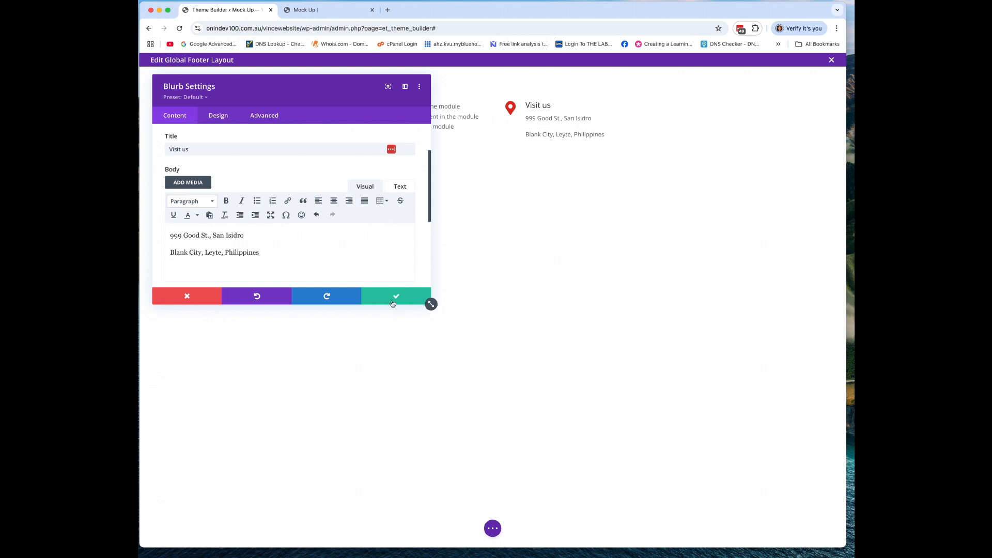
{"action": "left_click", "coordinate": [393, 303]}
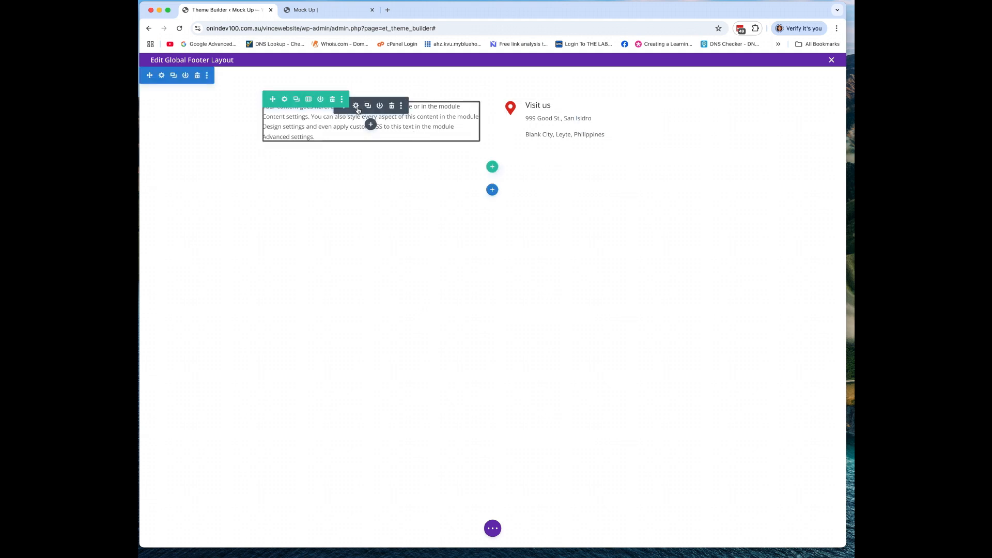
{"action": "left_click", "coordinate": [357, 107]}
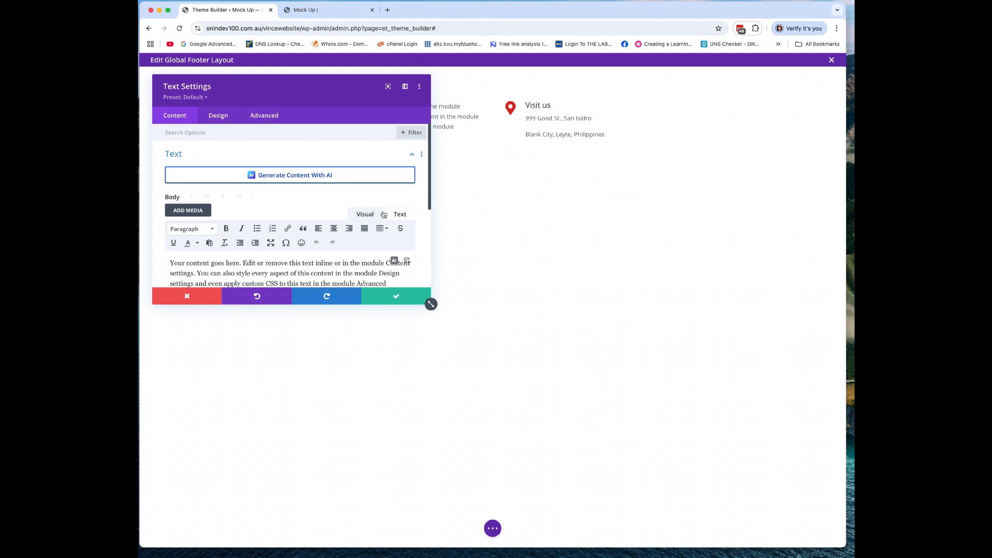
{"action": "scroll", "coordinate": [385, 211], "scroll_direction": "down", "scroll_amount": 3}
{"action": "scroll", "coordinate": [393, 165], "scroll_direction": "up", "scroll_amount": 3}
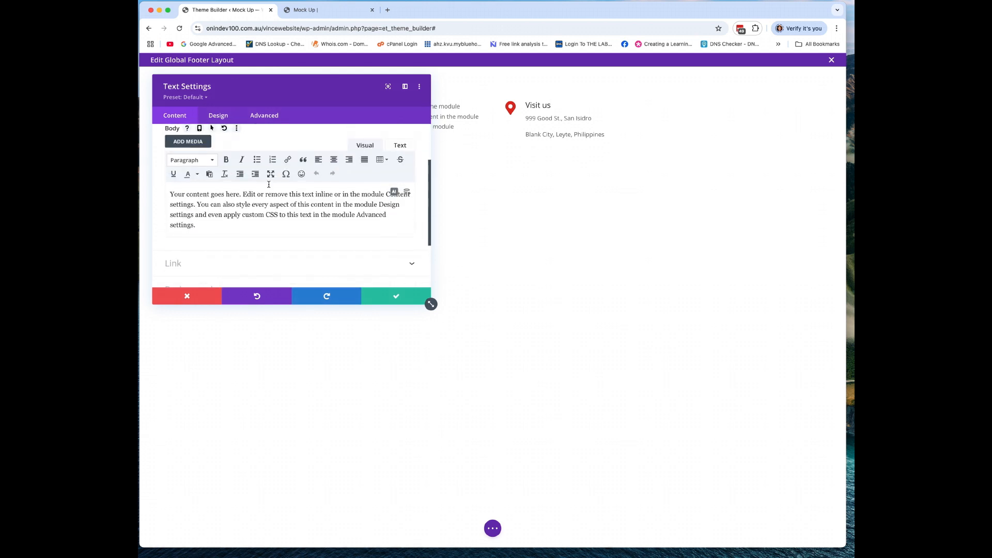
{"action": "left_click_drag", "start_coordinate": [234, 223], "coordinate": [170, 194]}
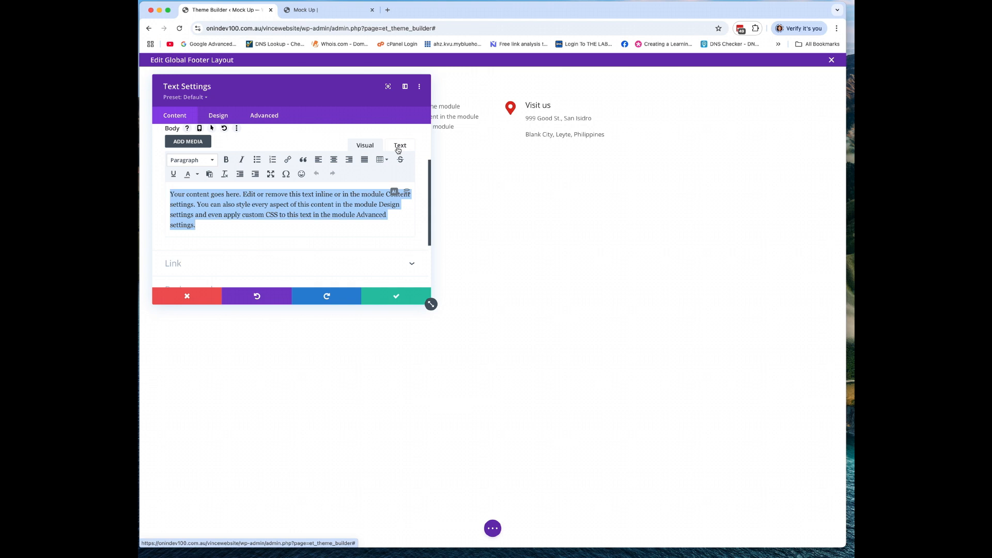
{"action": "left_click", "coordinate": [201, 296]}
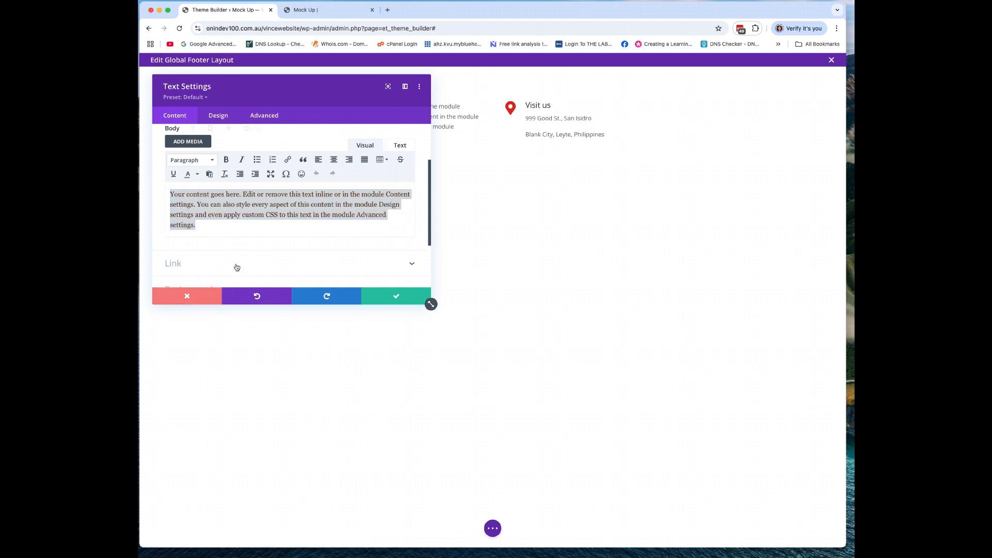
- Add an Image module with its placeholder picture to the first column and move it above the text module
{"action": "left_click", "coordinate": [370, 124]}
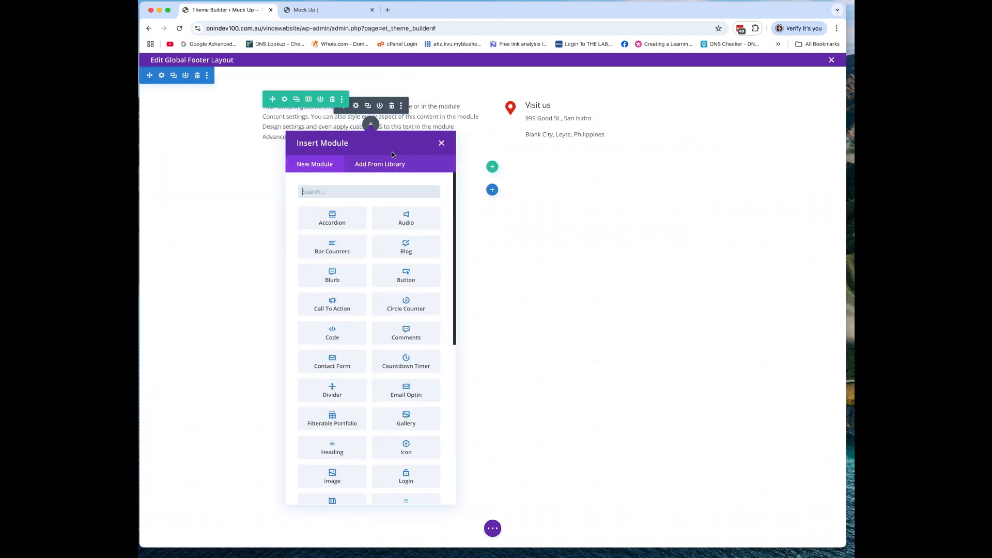
{"action": "scroll", "coordinate": [409, 336], "scroll_direction": "down", "scroll_amount": 1}
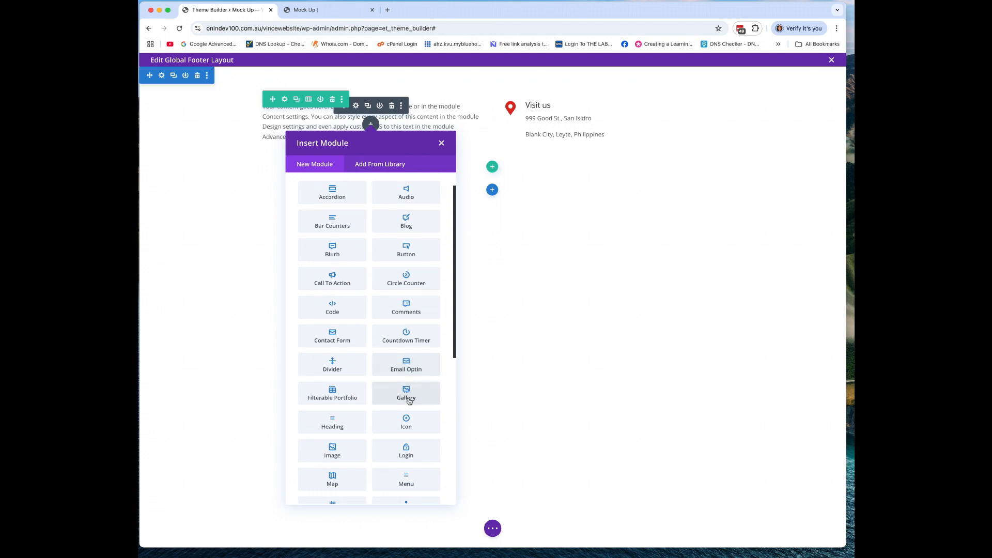
{"action": "scroll", "coordinate": [409, 423], "scroll_direction": "down", "scroll_amount": 8}
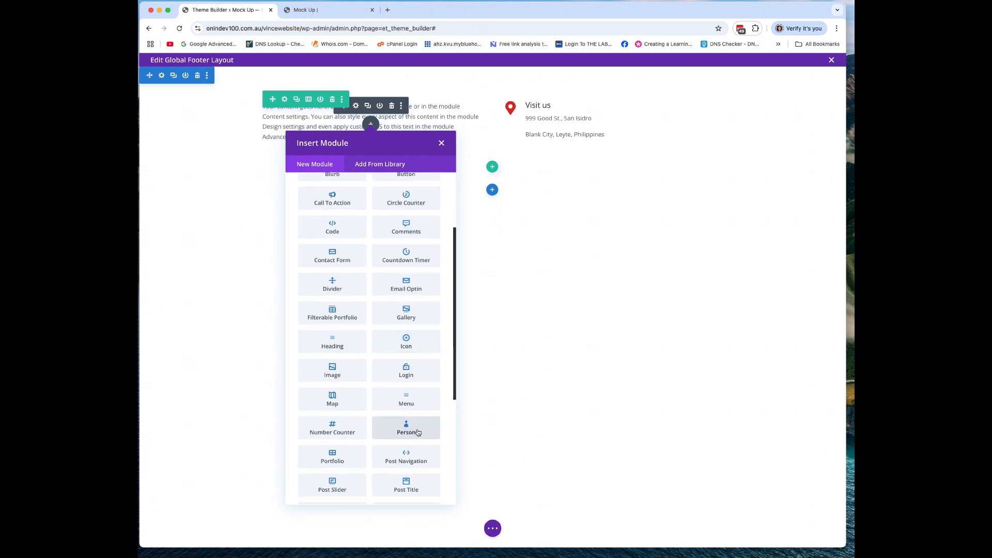
{"action": "scroll", "coordinate": [419, 429], "scroll_direction": "down", "scroll_amount": 1}
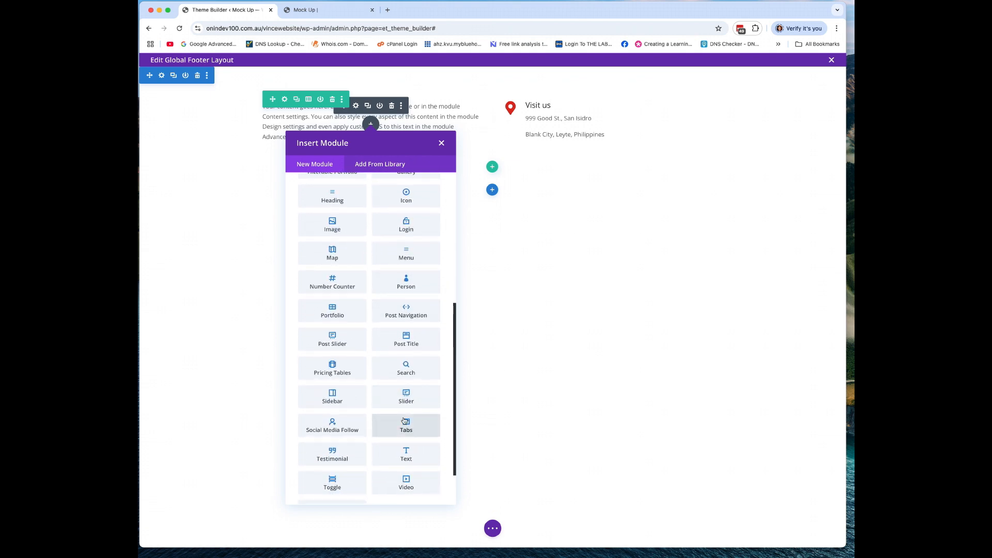
{"action": "scroll", "coordinate": [407, 330], "scroll_direction": "up", "scroll_amount": 1}
{"action": "scroll", "coordinate": [406, 258], "scroll_direction": "up", "scroll_amount": 1}
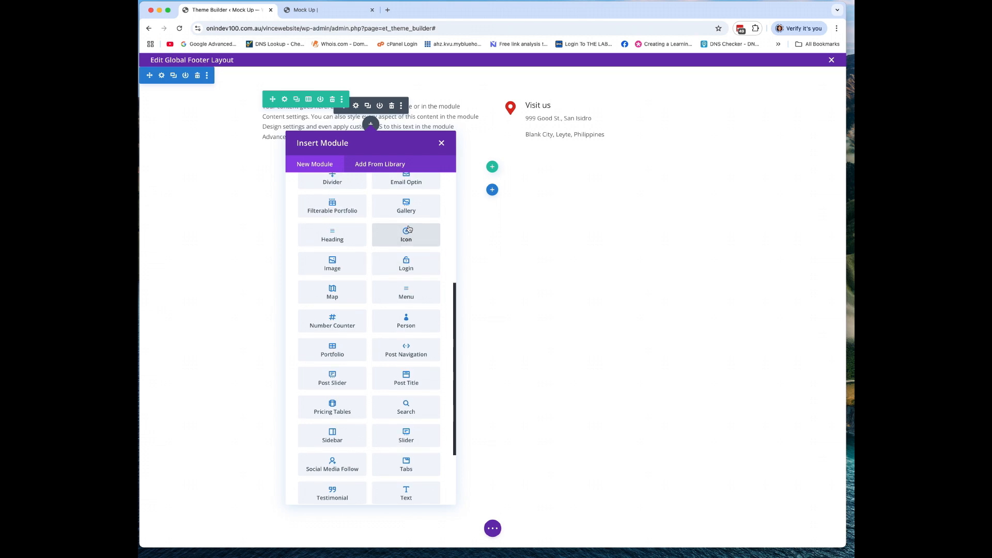
{"action": "scroll", "coordinate": [368, 291], "scroll_direction": "up", "scroll_amount": 4}
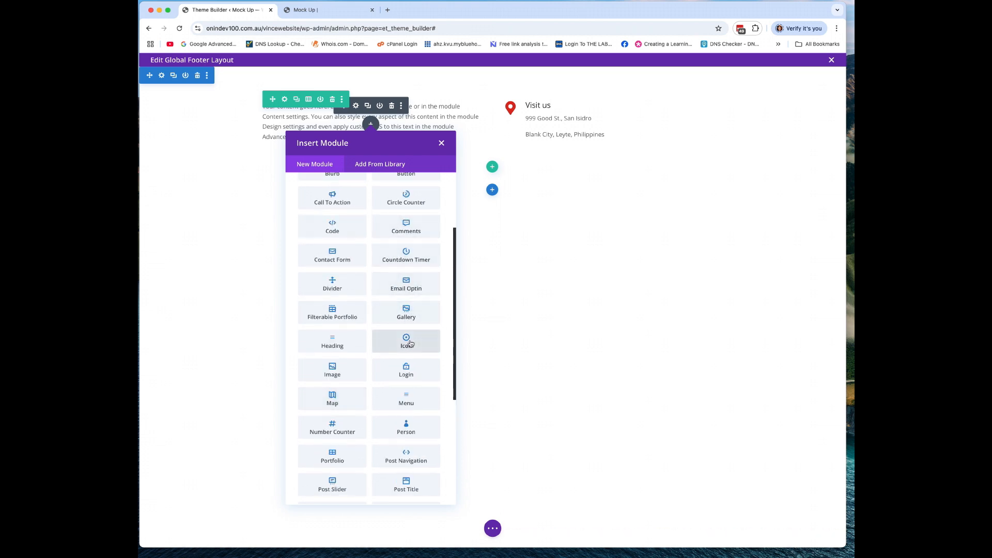
{"action": "left_click", "coordinate": [350, 369]}
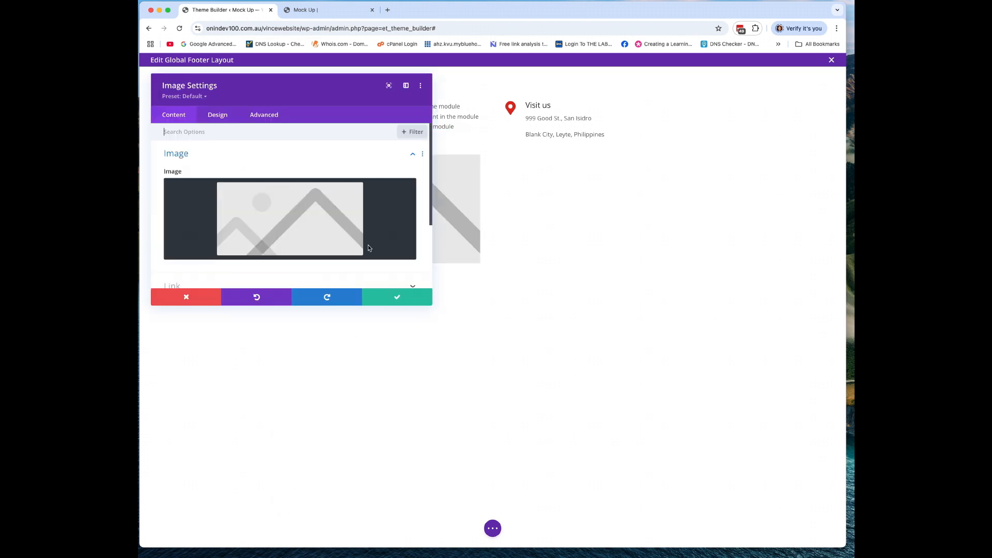
{"action": "left_click", "coordinate": [382, 294]}
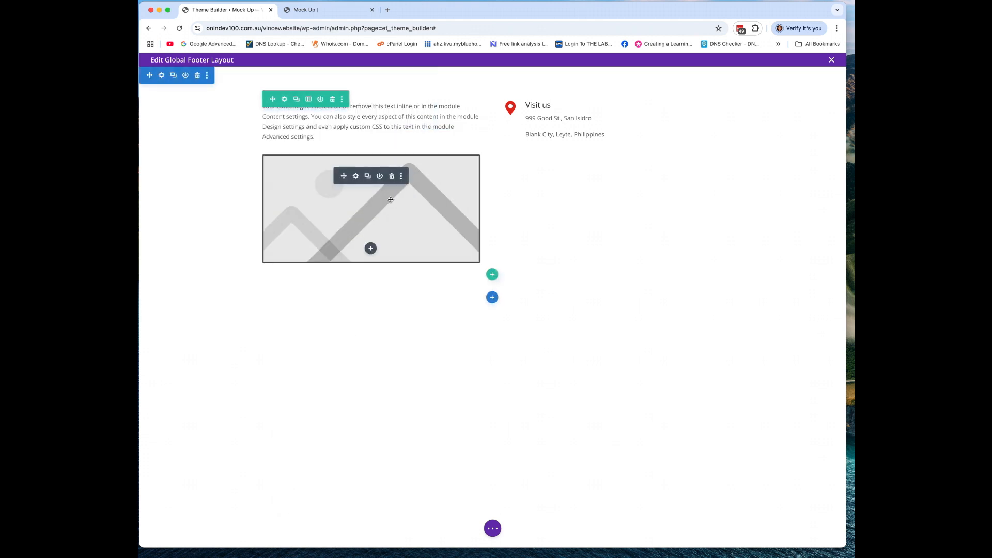
{"action": "left_click_drag", "start_coordinate": [343, 176], "coordinate": [344, 101]}
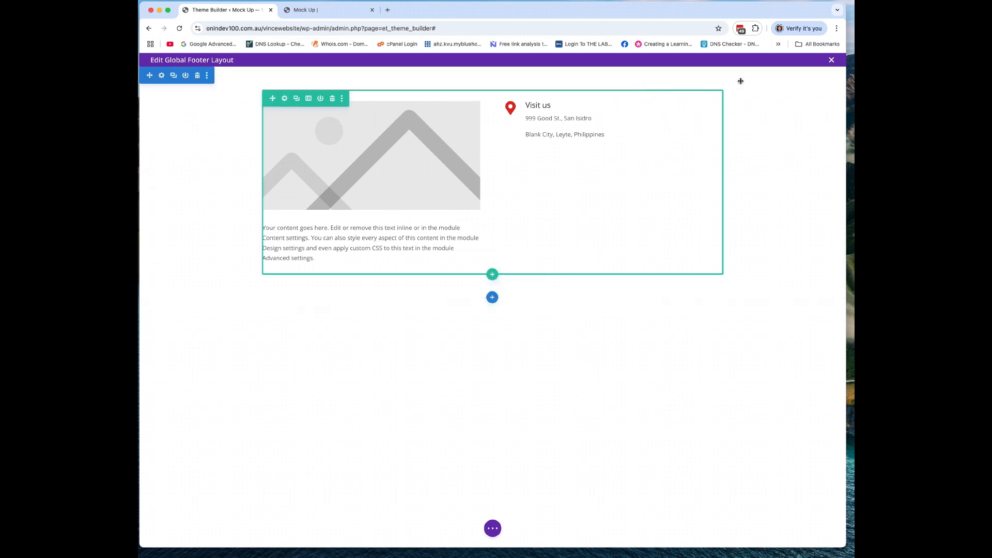
- Set the footer section's background color to black (#000000)
{"action": "left_click", "coordinate": [160, 76]}
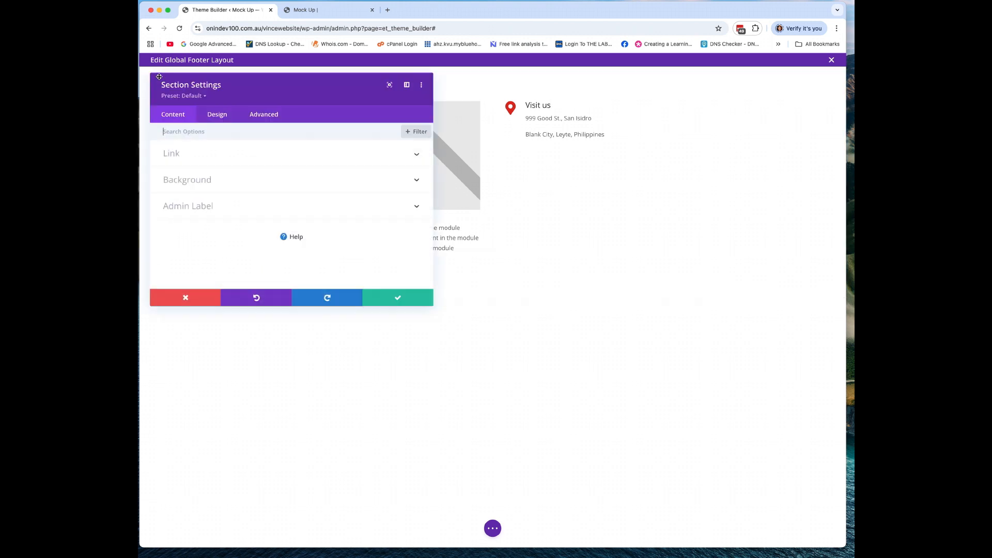
{"action": "left_click", "coordinate": [205, 180]}
{"action": "scroll", "coordinate": [199, 239], "scroll_direction": "down", "scroll_amount": 1}
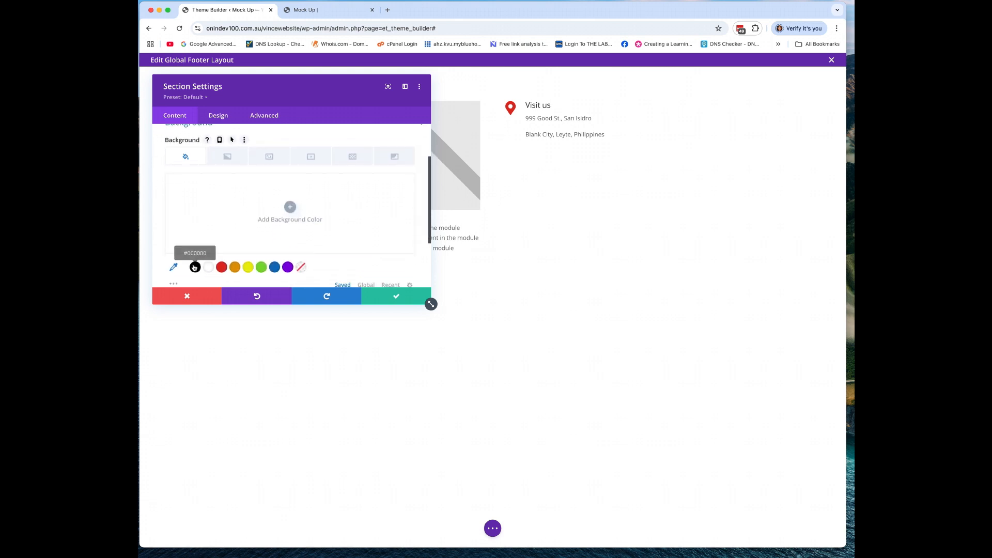
{"action": "left_click", "coordinate": [194, 267]}
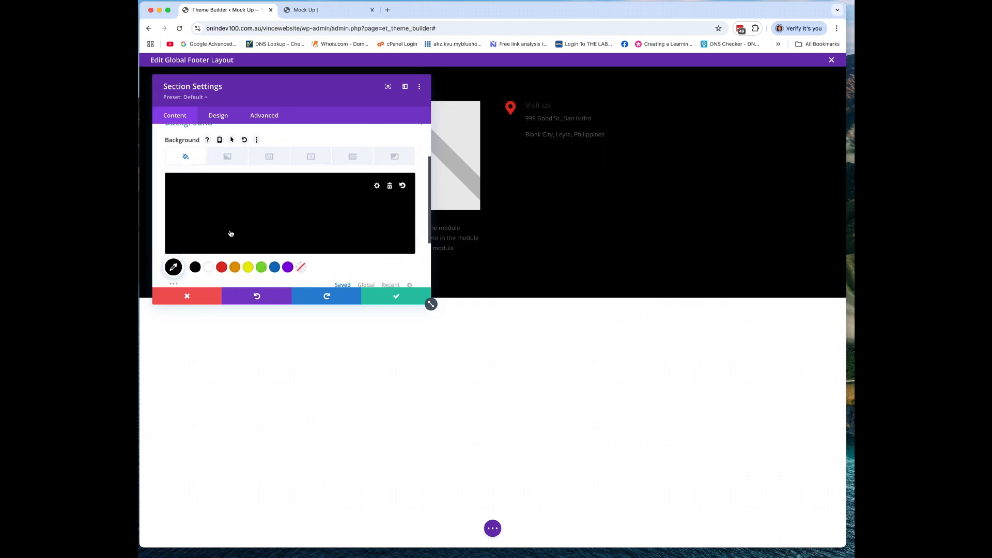
{"action": "scroll", "coordinate": [236, 201], "scroll_direction": "down", "scroll_amount": 1}
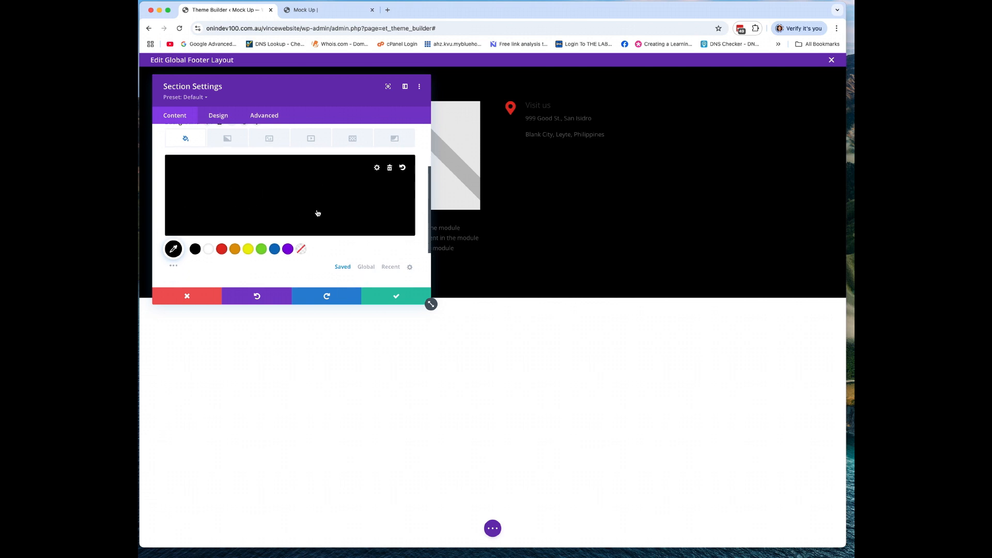
{"action": "scroll", "coordinate": [269, 211], "scroll_direction": "up", "scroll_amount": 3}
{"action": "scroll", "coordinate": [216, 209], "scroll_direction": "down", "scroll_amount": 6}
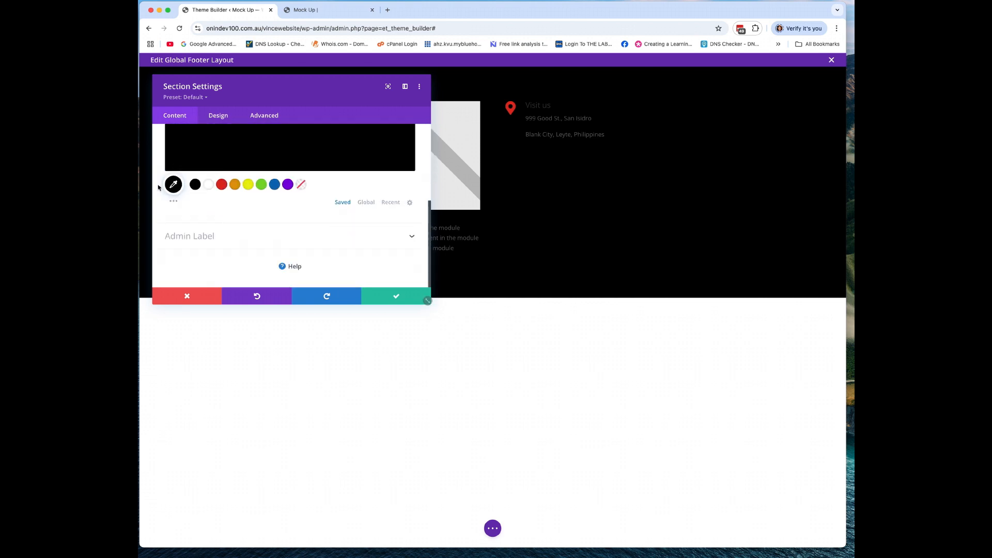
- Lighten the section's background color to dark gray #3a3a3a with the color picker
{"action": "left_click", "coordinate": [174, 184]}
{"action": "scroll", "coordinate": [257, 206], "scroll_direction": "up", "scroll_amount": 3}
{"action": "scroll", "coordinate": [336, 232], "scroll_direction": "down", "scroll_amount": 1}
{"action": "mouse_move", "coordinate": [395, 252]}
{"action": "left_mouse_down"}
{"action": "mouse_move", "coordinate": [394, 237]}
{"action": "mouse_move", "coordinate": [392, 263]}
{"action": "left_mouse_up"}
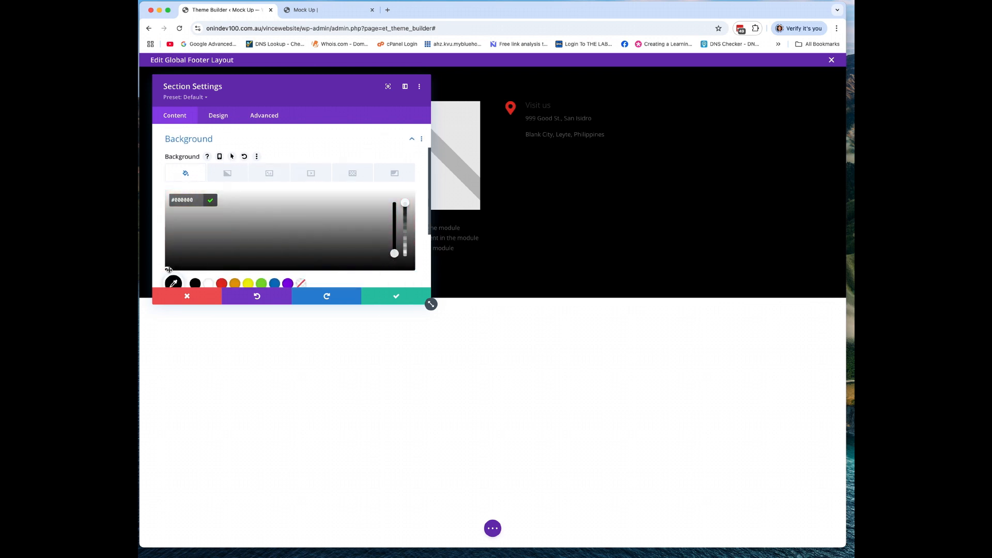
{"action": "left_click", "coordinate": [169, 270]}
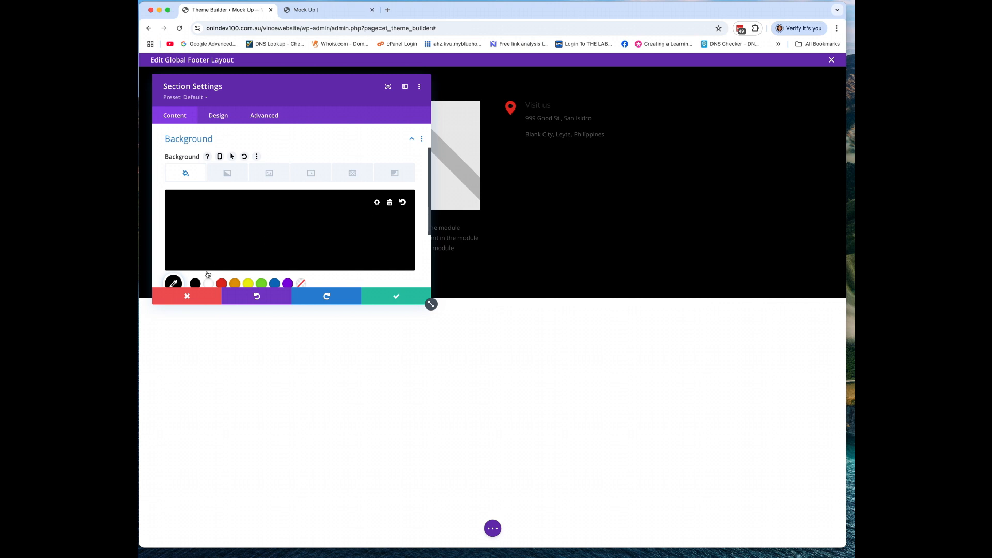
{"action": "left_click", "coordinate": [169, 269]}
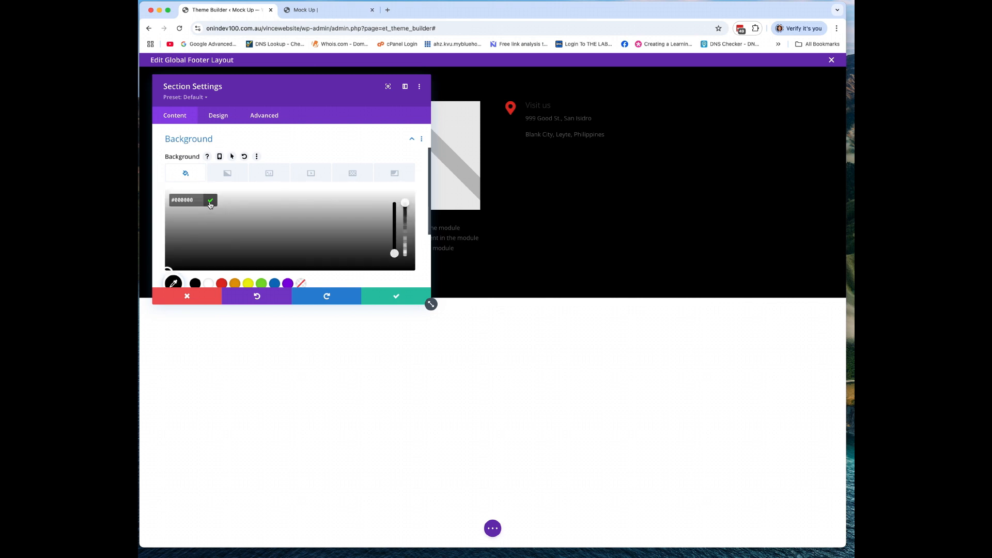
{"action": "mouse_move", "coordinate": [169, 267]}
{"action": "left_mouse_down"}
{"action": "mouse_move", "coordinate": [167, 239]}
{"action": "mouse_move", "coordinate": [168, 254]}
{"action": "left_mouse_up"}
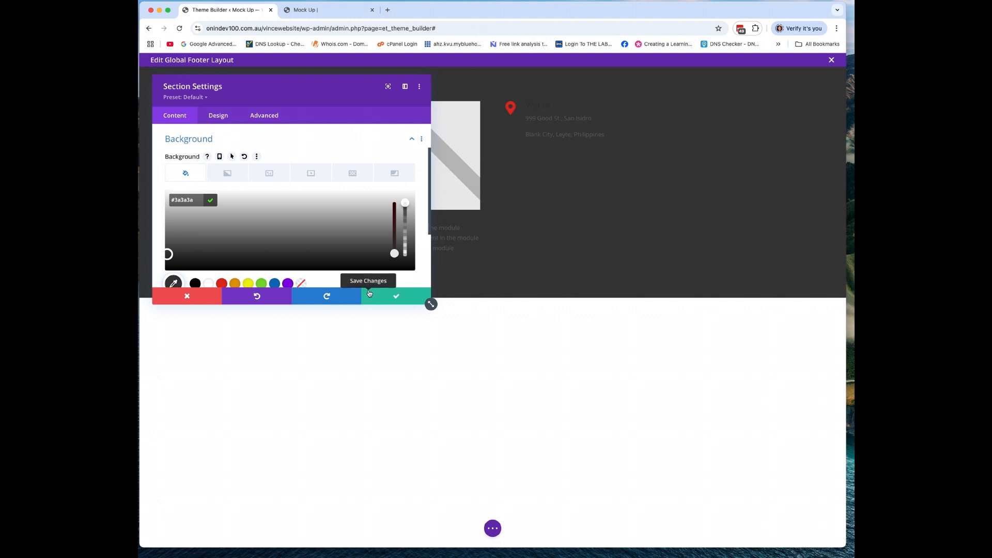
- Change the section's background color to blue #0c71c3, darken it to #075696 with the color picker, and save the section
{"action": "left_click", "coordinate": [275, 283]}
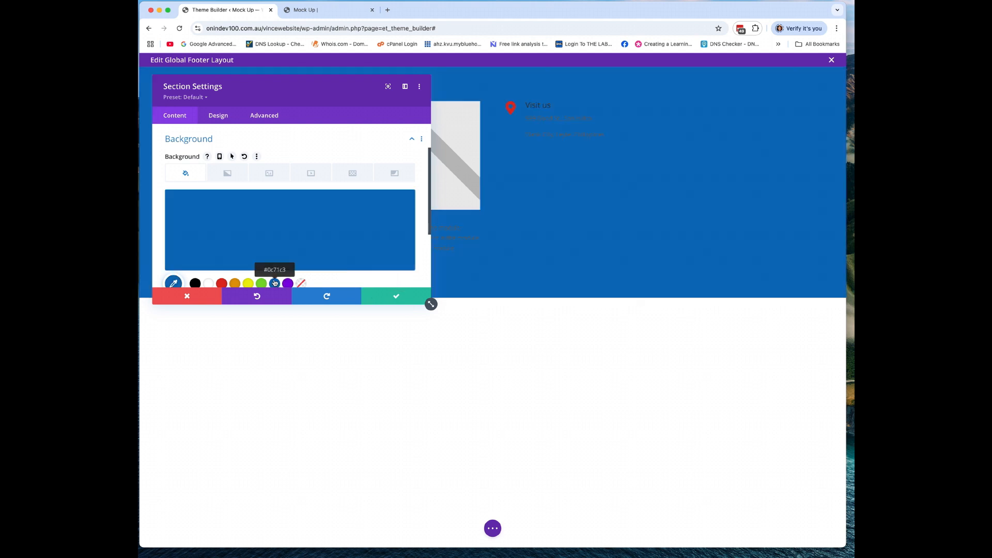
{"action": "left_click", "coordinate": [200, 222]}
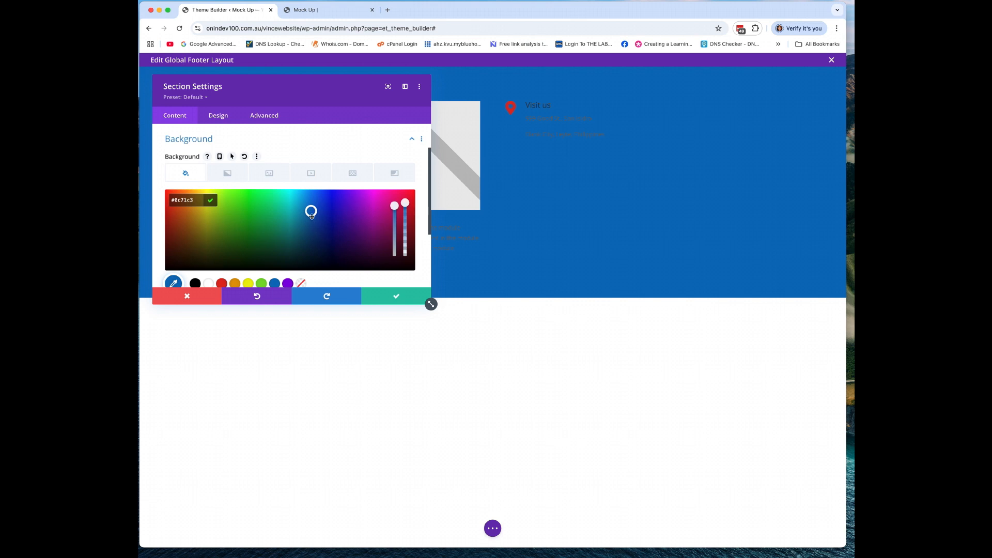
{"action": "left_click_drag", "start_coordinate": [311, 211], "coordinate": [310, 224]}
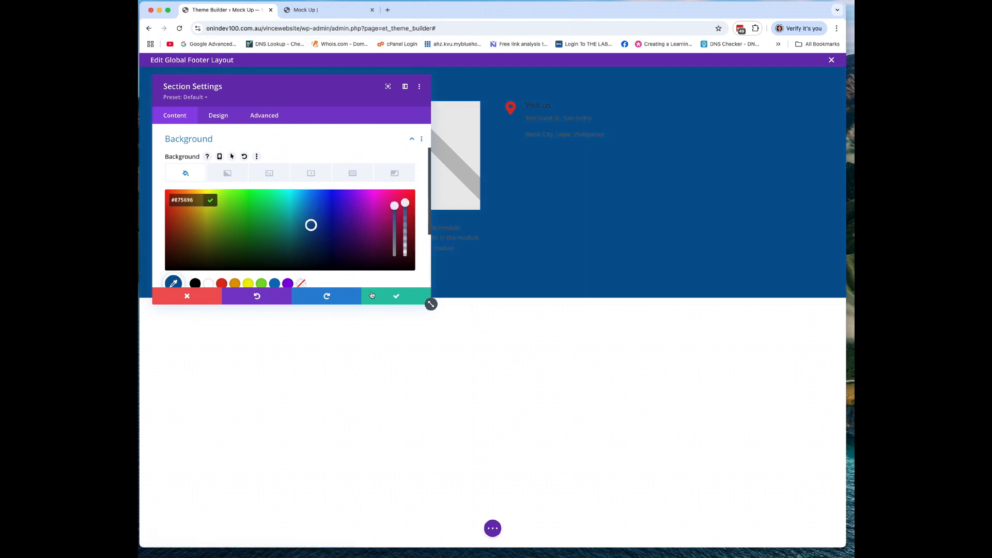
{"action": "left_click", "coordinate": [371, 295]}
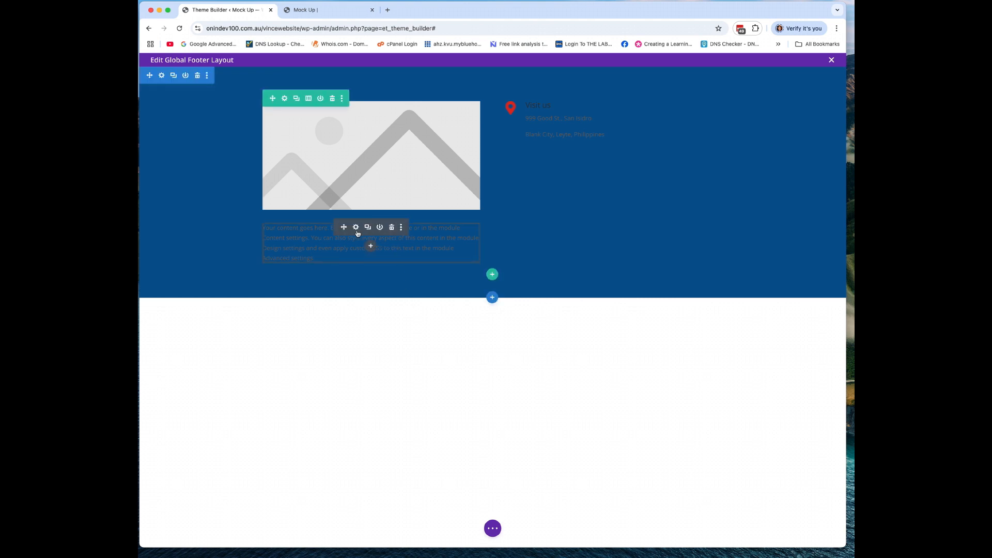
- Set the text color of the text module below the image to white and save the module
{"action": "left_click", "coordinate": [355, 228]}
{"action": "left_click", "coordinate": [226, 118]}
{"action": "left_click", "coordinate": [222, 161]}
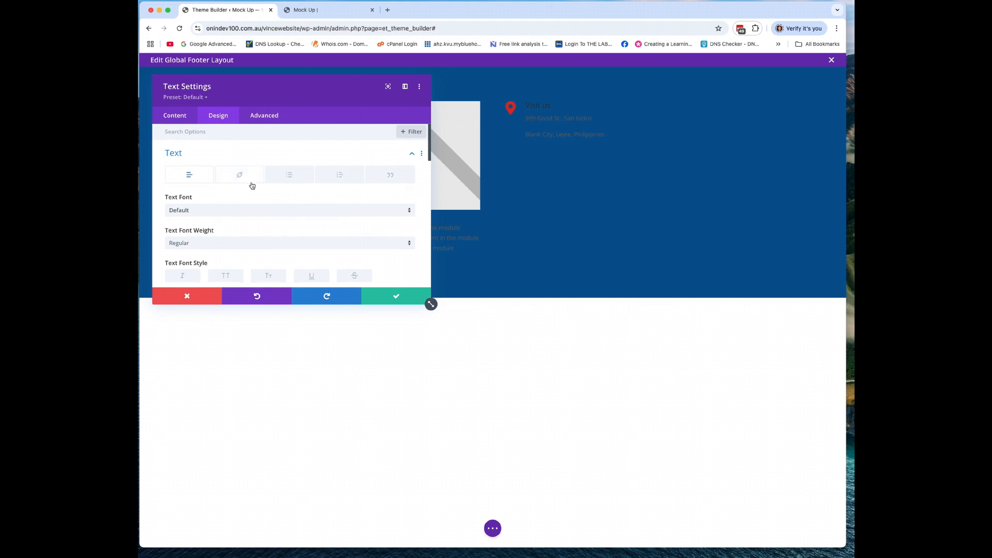
{"action": "scroll", "coordinate": [243, 209], "scroll_direction": "down", "scroll_amount": 4}
{"action": "left_click", "coordinate": [208, 156]}
{"action": "left_click", "coordinate": [425, 301]}
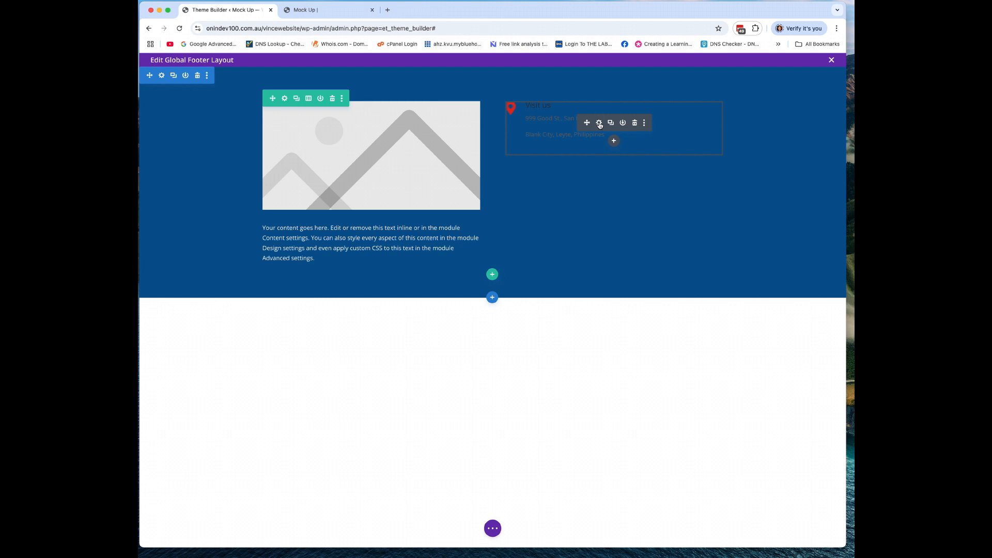
- Set the body text color of the "Visit us" blurb to white
{"action": "left_click", "coordinate": [600, 123]}
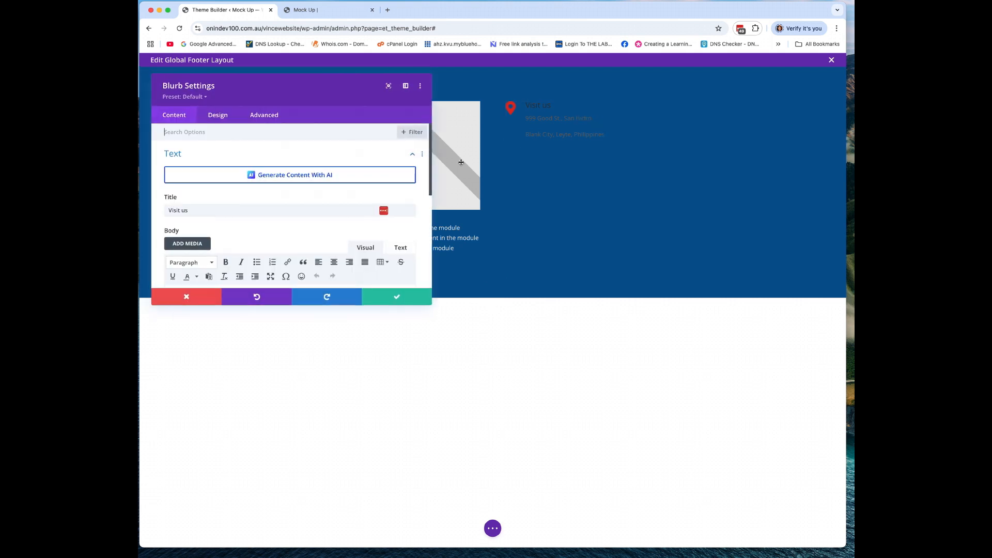
{"action": "left_click", "coordinate": [224, 121]}
{"action": "left_click", "coordinate": [195, 177]}
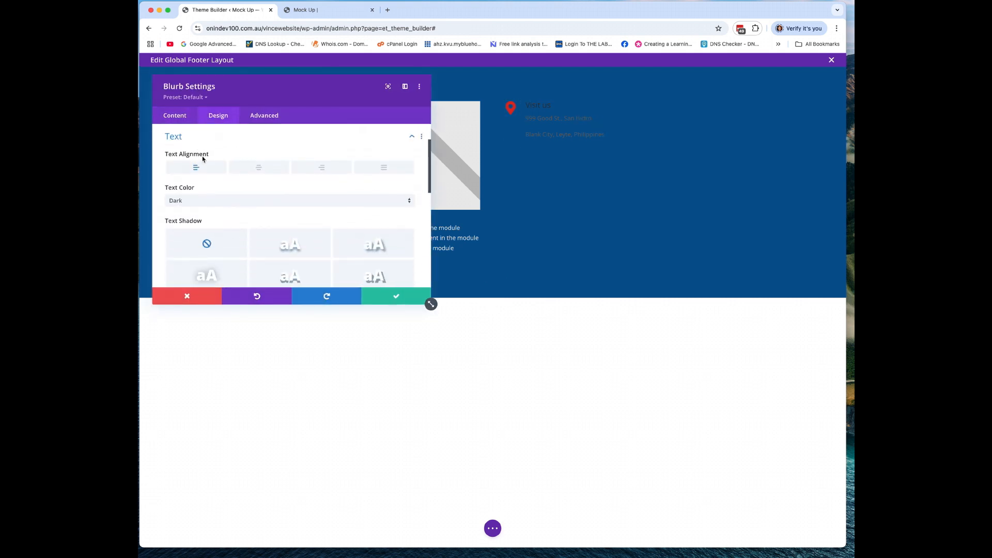
{"action": "left_click", "coordinate": [188, 140]}
{"action": "left_click", "coordinate": [204, 184]}
{"action": "scroll", "coordinate": [210, 230], "scroll_direction": "down", "scroll_amount": 3}
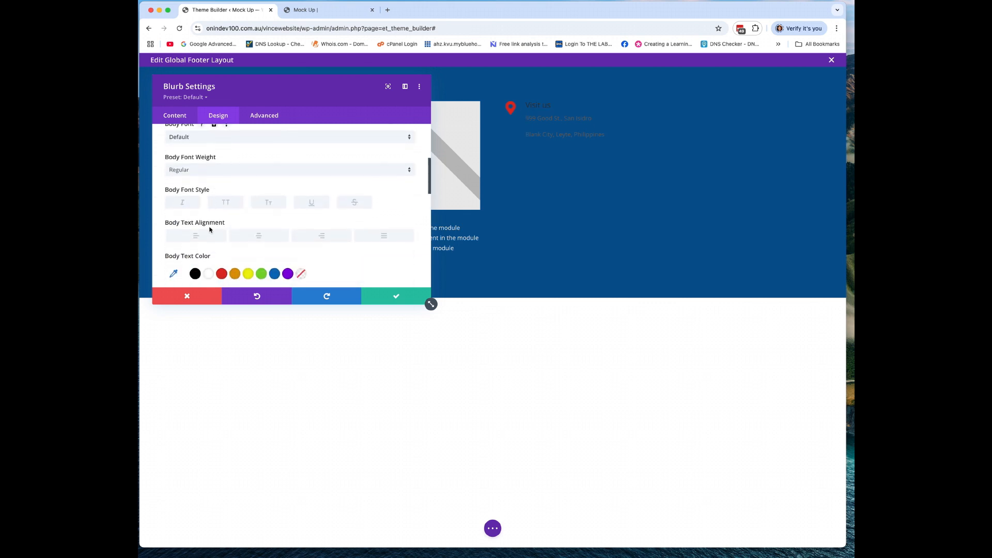
{"action": "scroll", "coordinate": [209, 230], "scroll_direction": "down", "scroll_amount": 1}
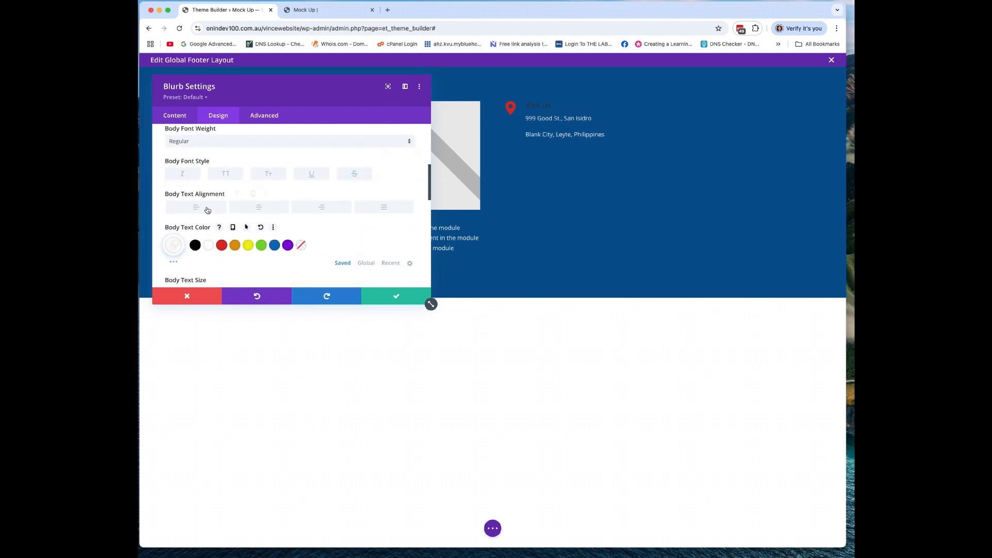
- Set the blurb's title text color to white, then save the blurb and the footer layout
{"action": "scroll", "coordinate": [208, 210], "scroll_direction": "up", "scroll_amount": 5}
{"action": "left_click", "coordinate": [194, 150]}
{"action": "scroll", "coordinate": [207, 178], "scroll_direction": "up", "scroll_amount": 1}
{"action": "left_click", "coordinate": [195, 144]}
{"action": "scroll", "coordinate": [199, 202], "scroll_direction": "down", "scroll_amount": 3}
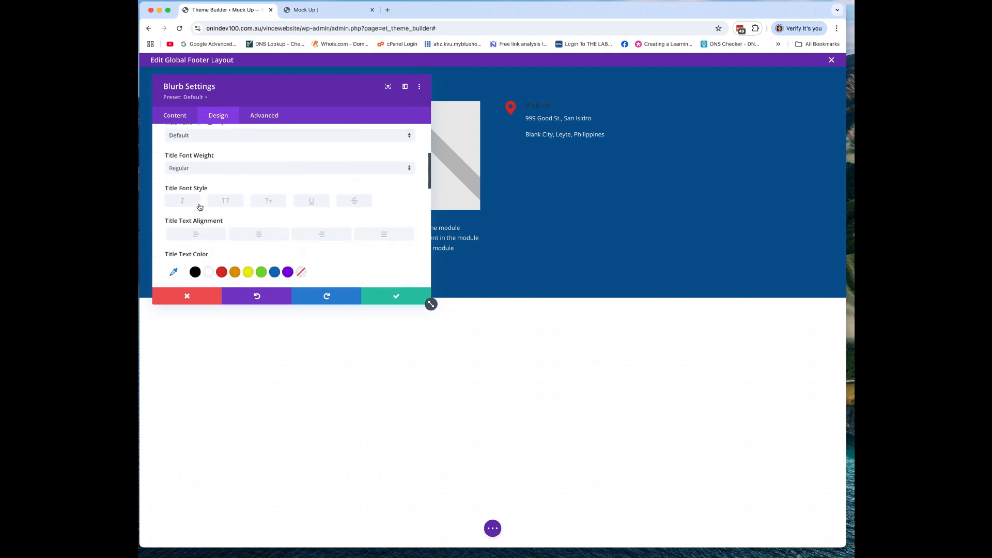
{"action": "scroll", "coordinate": [202, 217], "scroll_direction": "down", "scroll_amount": 1}
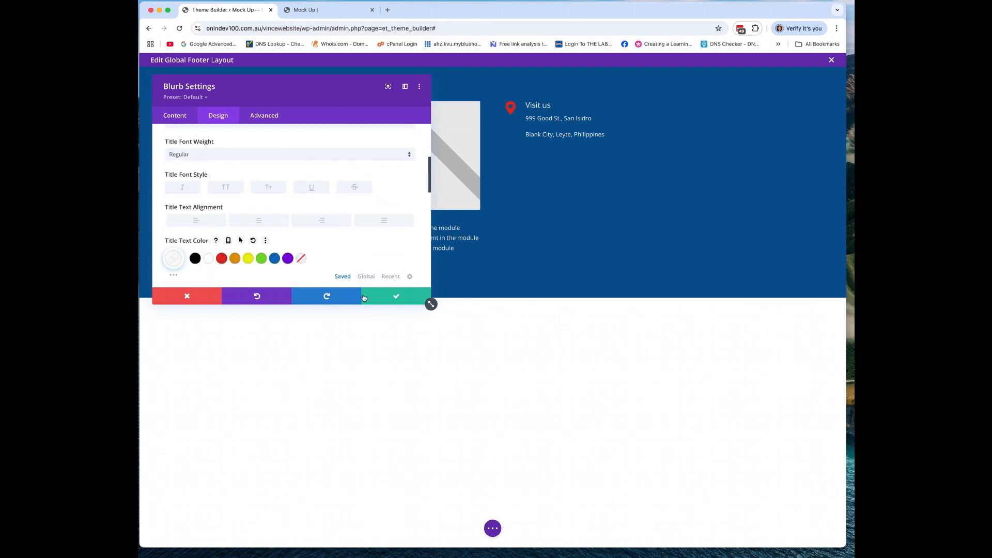
{"action": "left_click", "coordinate": [364, 297]}
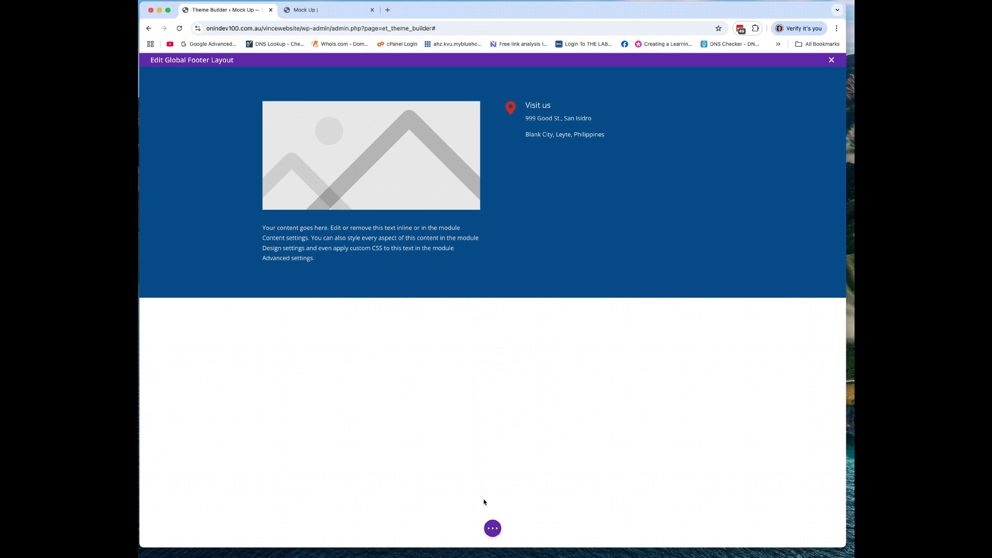
{"action": "left_click", "coordinate": [494, 529]}
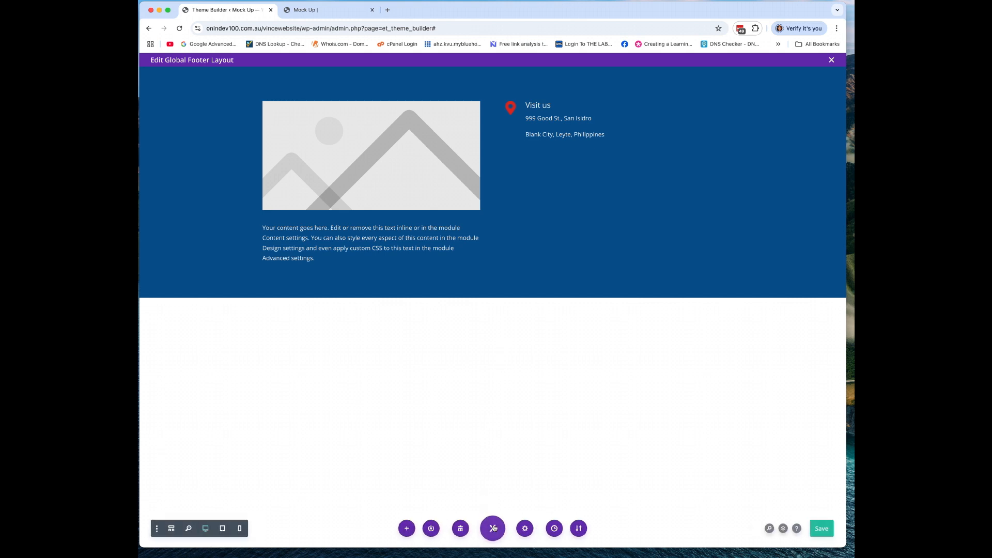
{"action": "left_click", "coordinate": [817, 528]}
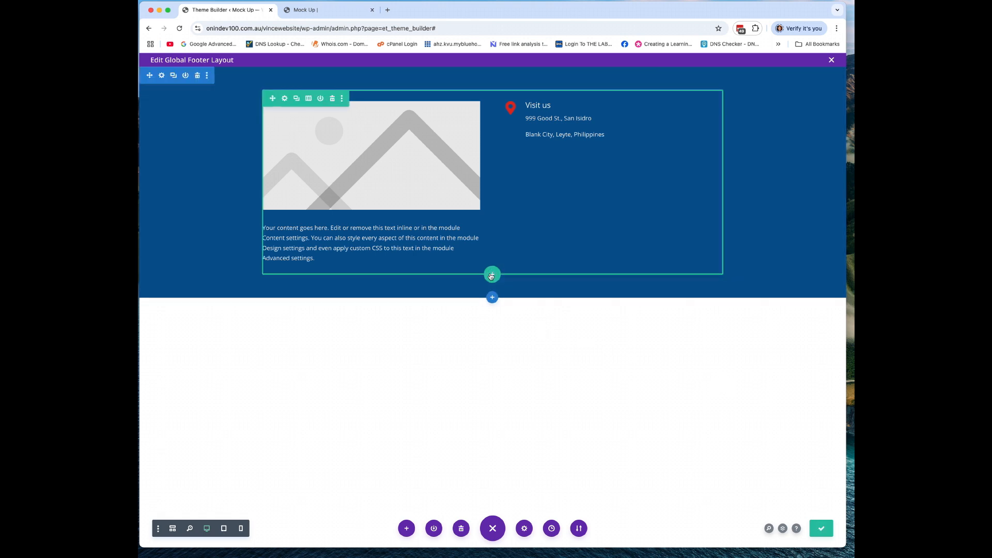
- Insert a single-column row below the existing row and add a Divider module to it
{"action": "left_click", "coordinate": [492, 277]}
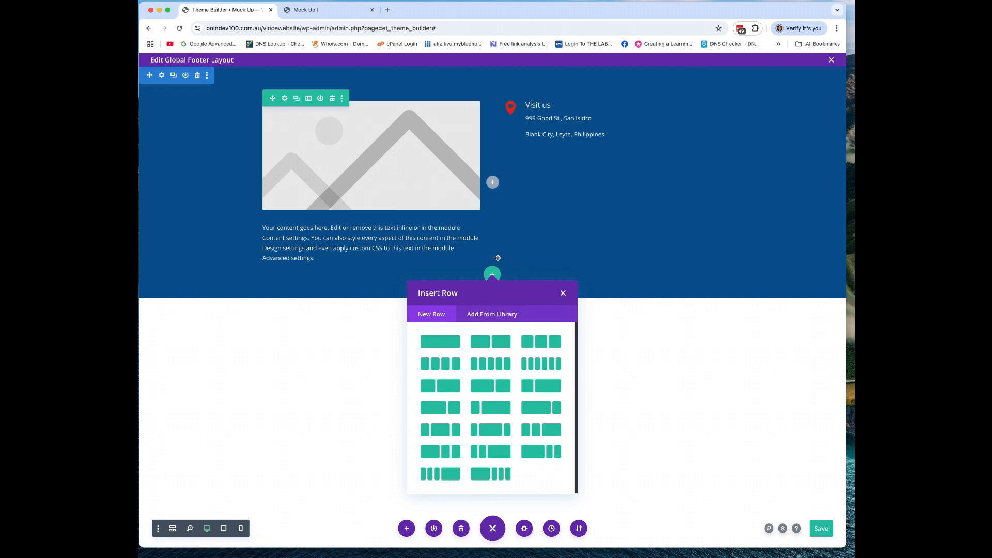
{"action": "left_click", "coordinate": [446, 343]}
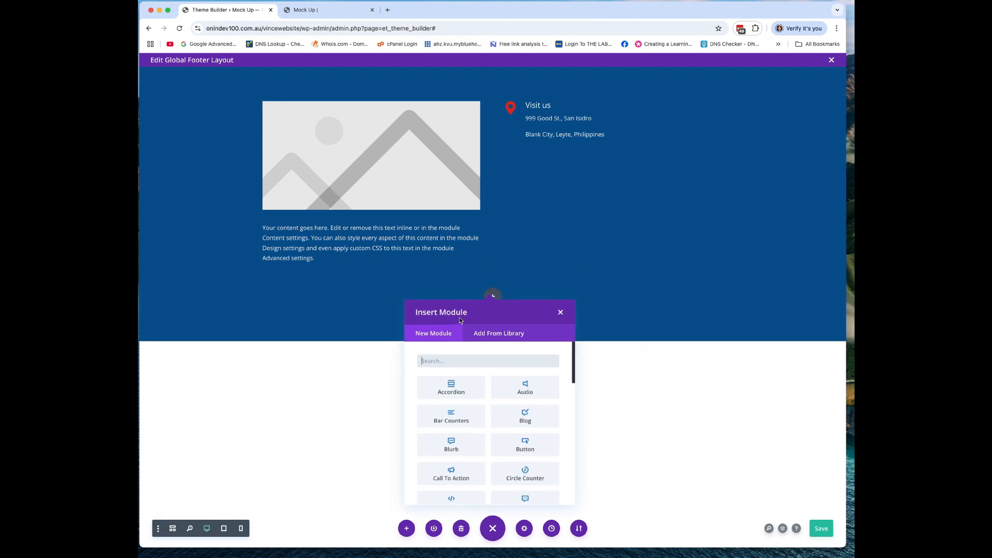
{"action": "scroll", "coordinate": [514, 367], "scroll_direction": "down", "scroll_amount": 2}
{"action": "scroll", "coordinate": [514, 367], "scroll_direction": "down", "scroll_amount": 5}
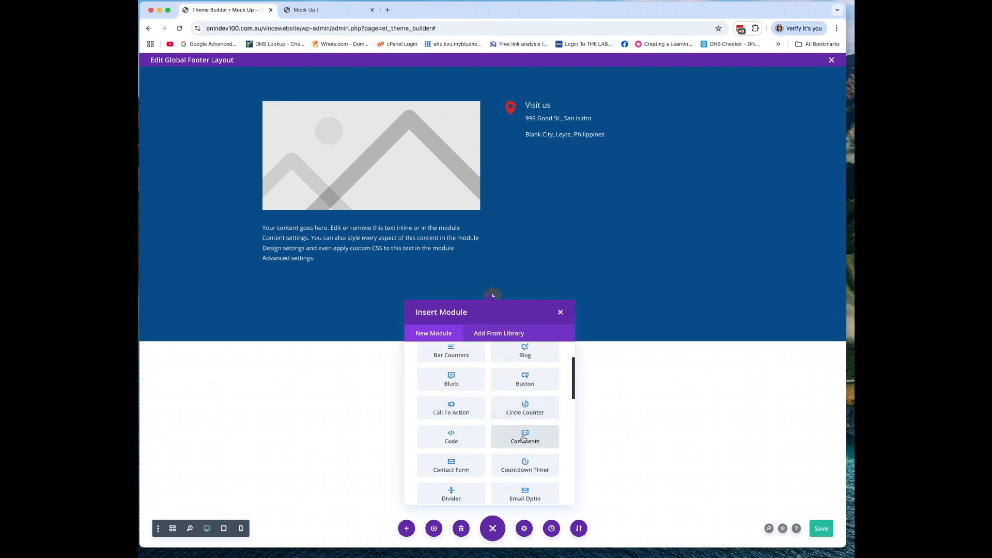
{"action": "scroll", "coordinate": [452, 373], "scroll_direction": "up", "scroll_amount": 1}
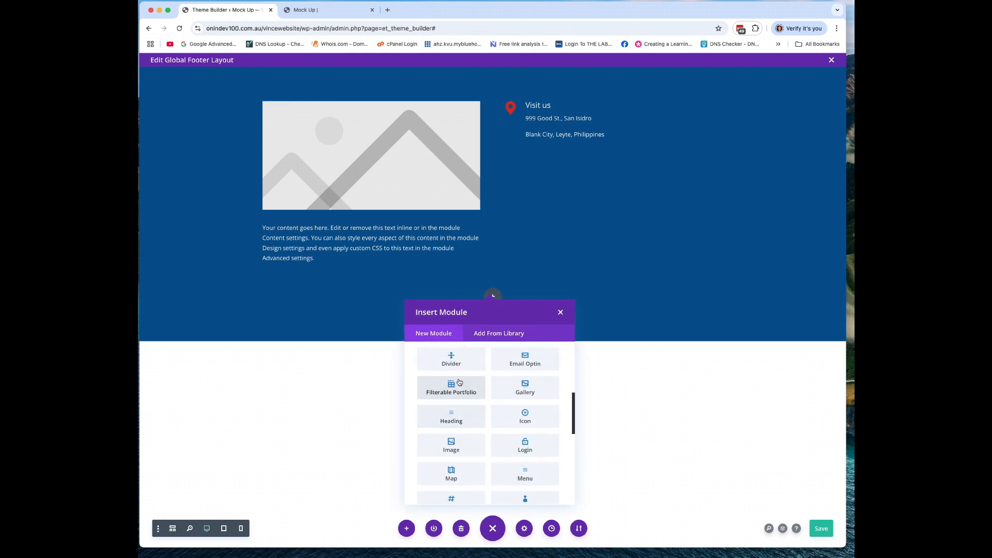
{"action": "left_click", "coordinate": [452, 361]}
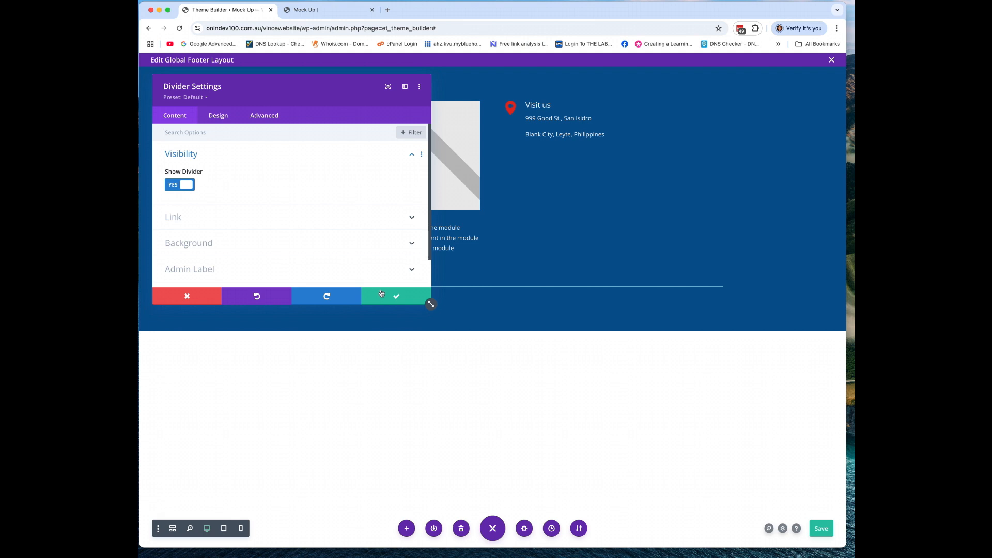
- Set the divider's line color to white and save the module
{"action": "left_click", "coordinate": [215, 121]}
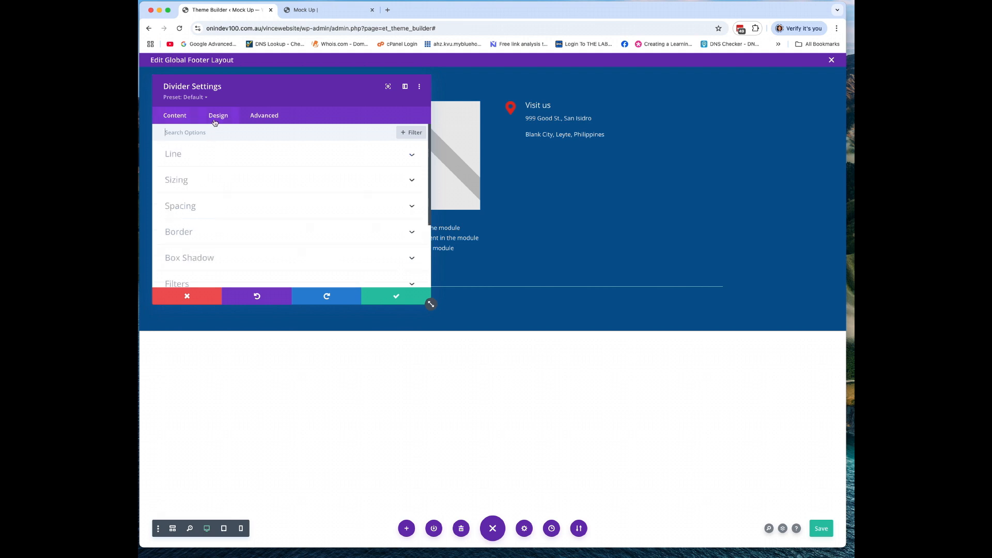
{"action": "left_click", "coordinate": [204, 157]}
{"action": "left_click", "coordinate": [208, 189]}
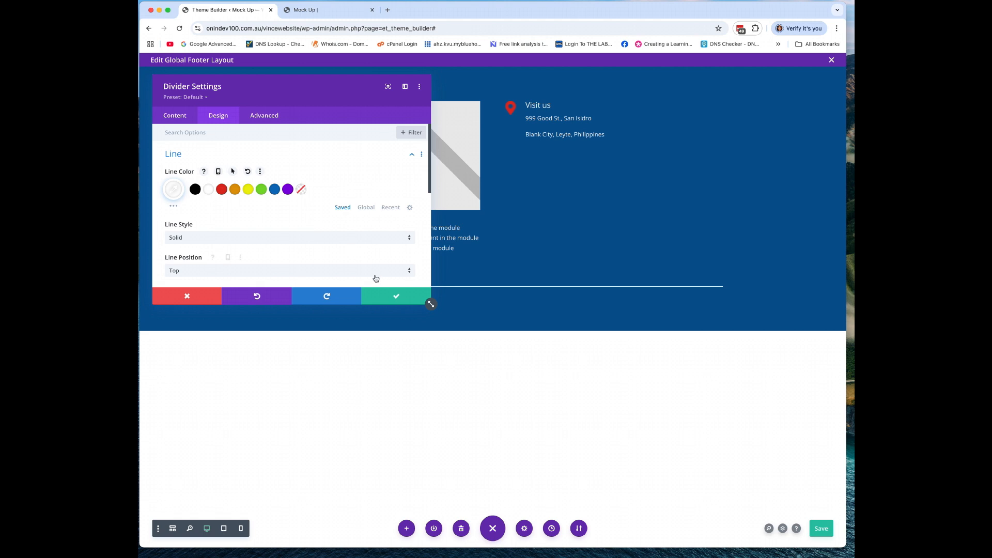
{"action": "left_click", "coordinate": [380, 295]}
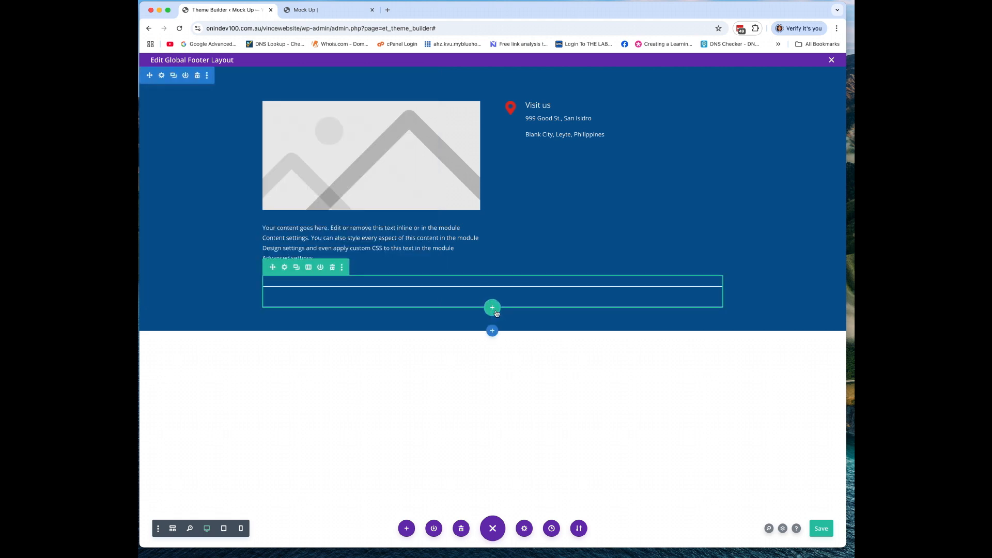
- Insert a row with two equal columns below the divider and add a Text module with its placeholder text to the first column
{"action": "left_click", "coordinate": [492, 308]}
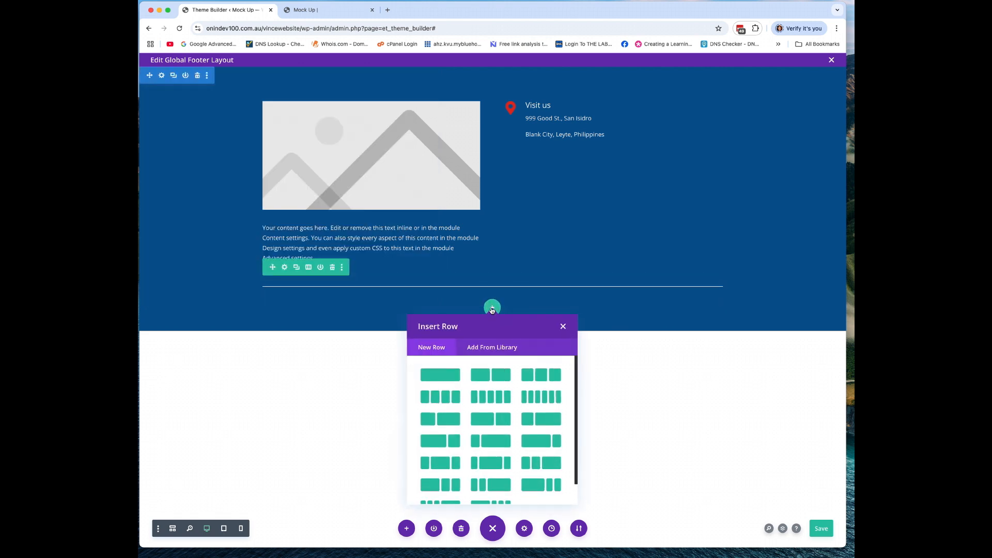
{"action": "left_click", "coordinate": [499, 375]}
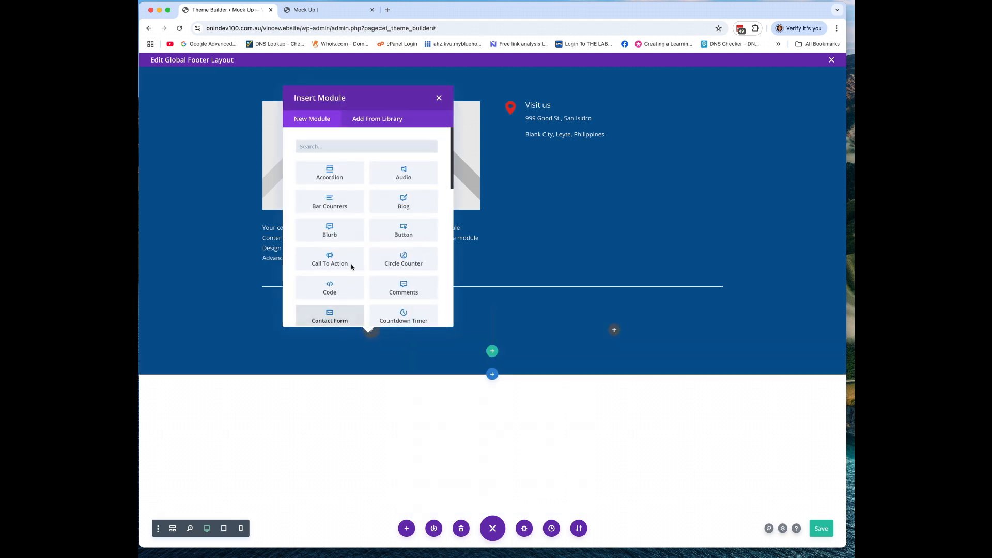
{"action": "scroll", "coordinate": [376, 264], "scroll_direction": "down", "scroll_amount": 5}
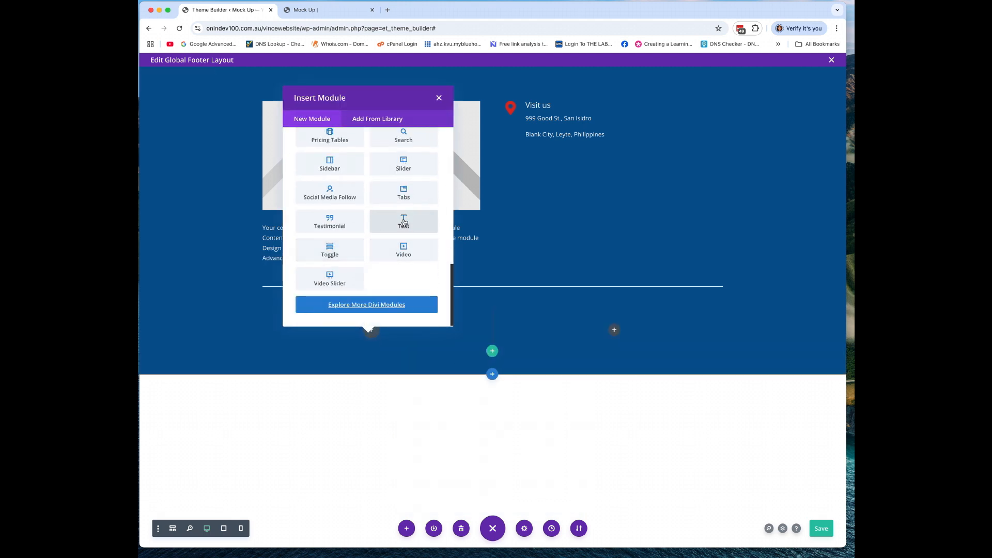
{"action": "left_click", "coordinate": [404, 222]}
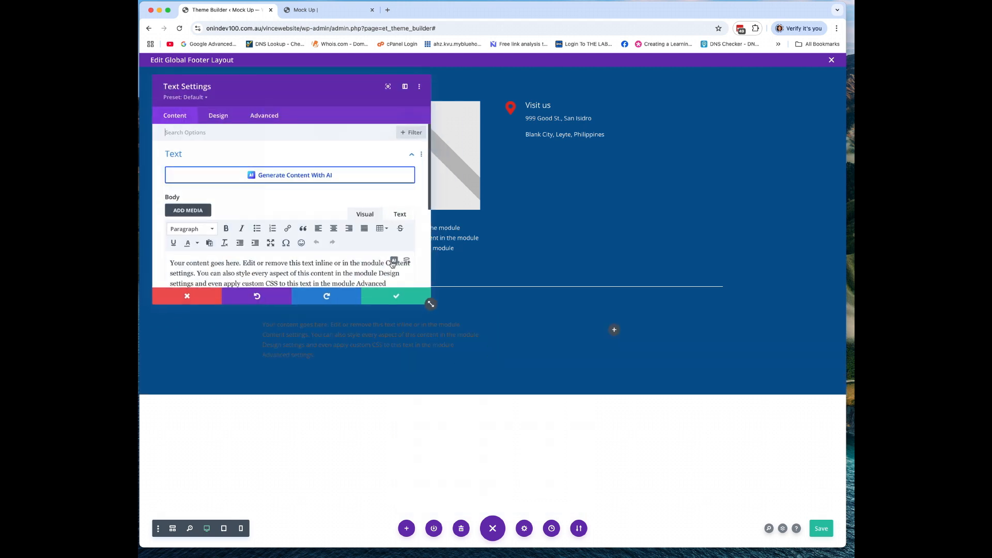
{"action": "left_click", "coordinate": [394, 296]}
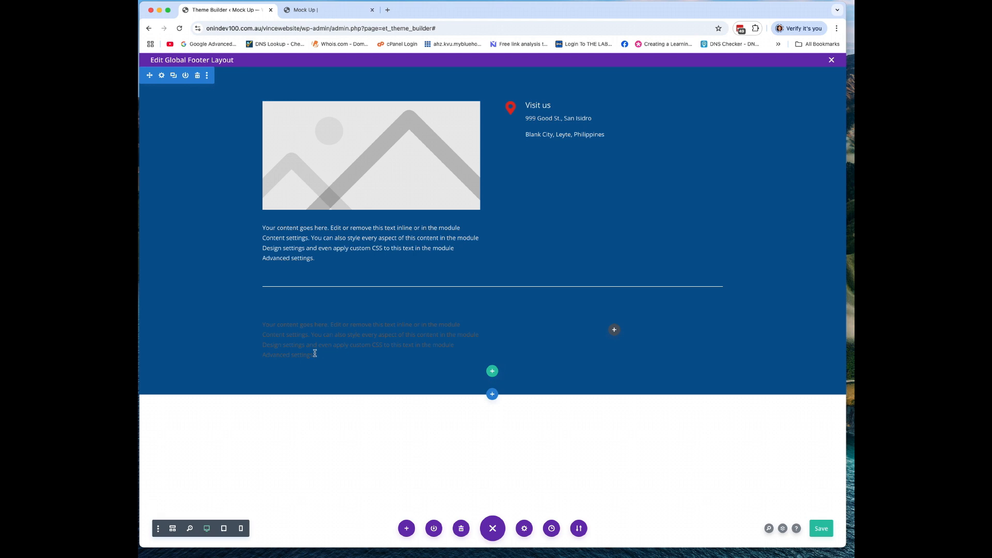
{"action": "left_click_drag", "start_coordinate": [315, 354], "coordinate": [265, 326]}
{"action": "left_click", "coordinate": [371, 346]}
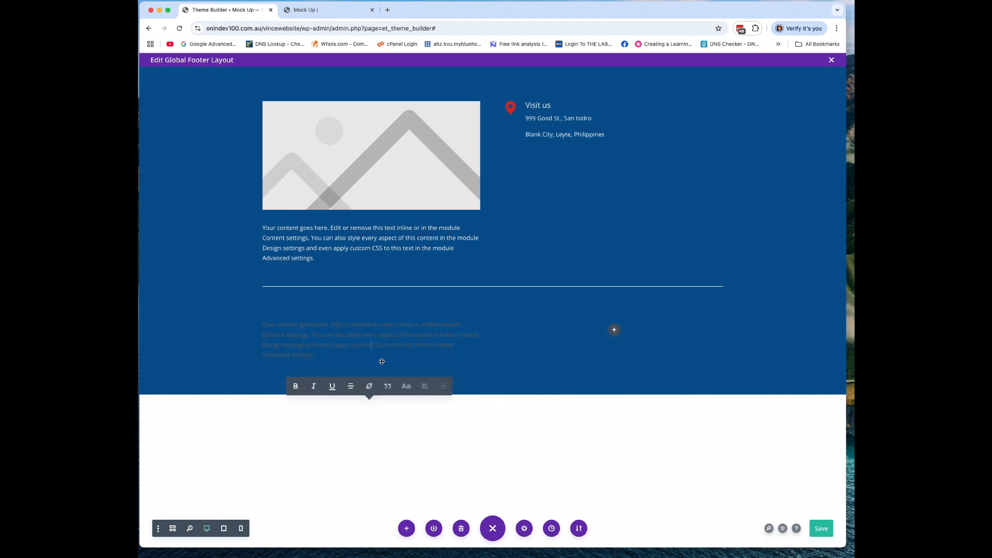
{"action": "left_click", "coordinate": [452, 412]}
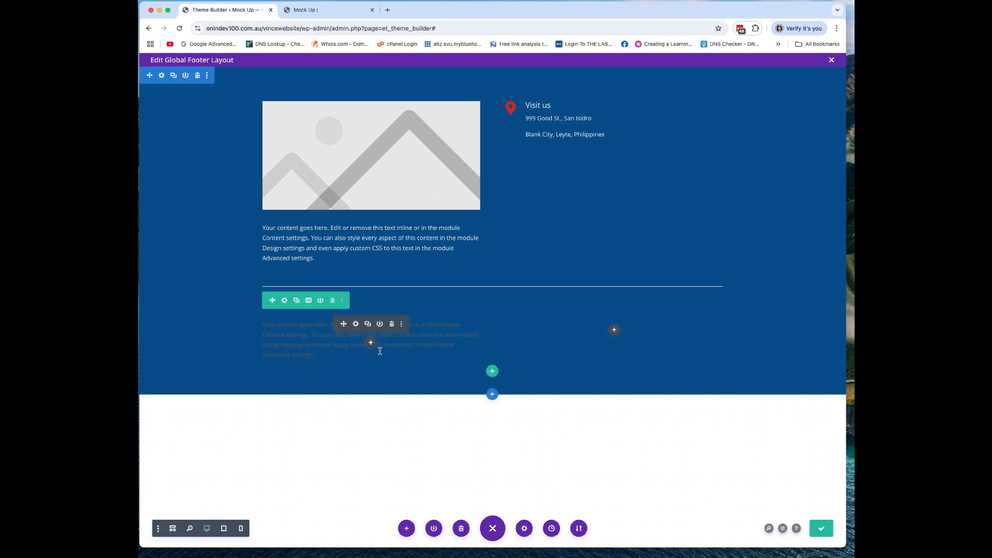
- Set the text color of the text module below the divider to white and save the module
{"action": "left_click", "coordinate": [356, 324]}
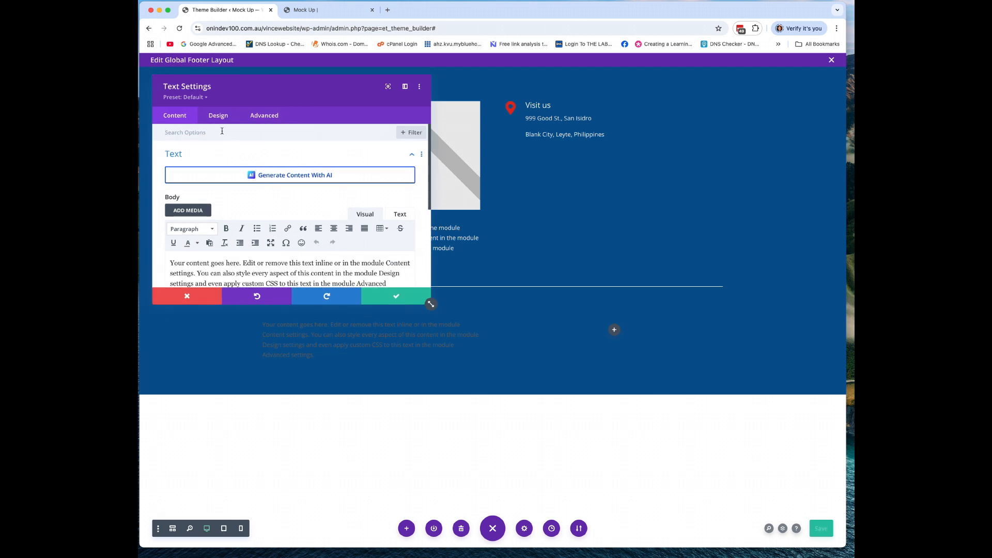
{"action": "left_click", "coordinate": [217, 116]}
{"action": "left_click", "coordinate": [210, 155]}
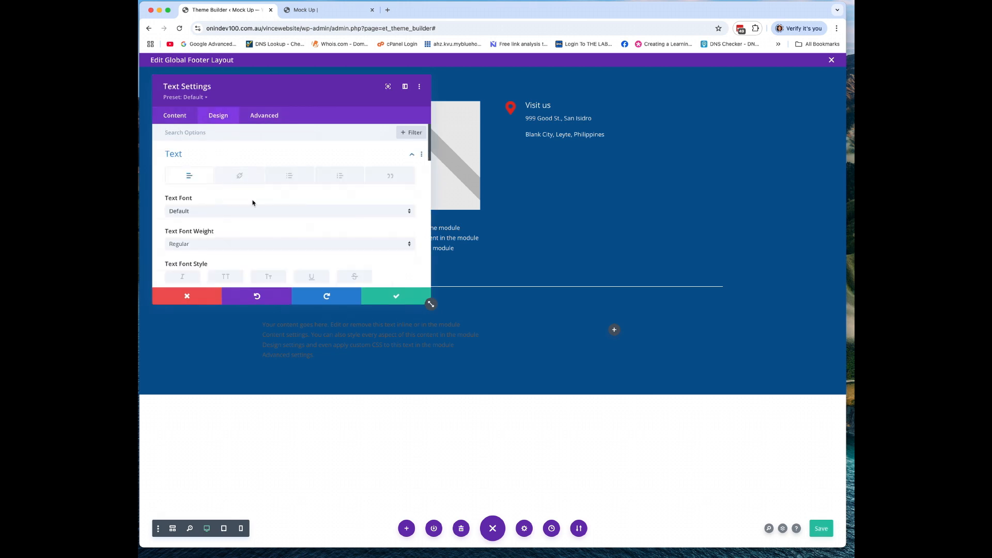
{"action": "scroll", "coordinate": [271, 214], "scroll_direction": "down", "scroll_amount": 3}
{"action": "left_click", "coordinate": [208, 181]}
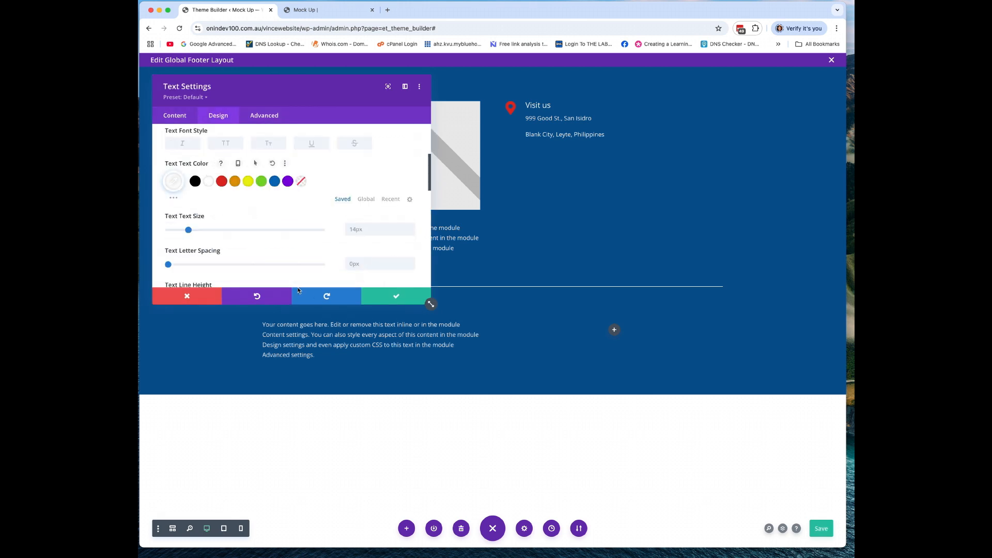
{"action": "left_click", "coordinate": [370, 297]}
- Replace the placeholder text in the module below the divider with "Copyright ©2025" and save the module
{"action": "mouse_move", "coordinate": [328, 348]}
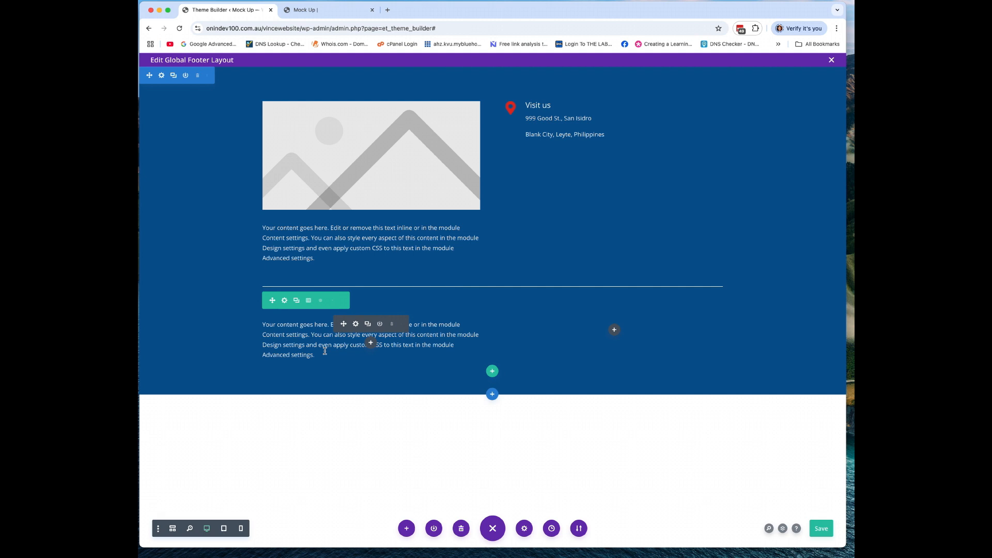
{"action": "left_click", "coordinate": [356, 324]}
{"action": "scroll", "coordinate": [298, 232], "scroll_direction": "down", "scroll_amount": 3}
{"action": "scroll", "coordinate": [217, 189], "scroll_direction": "up", "scroll_amount": 1}
{"action": "left_click", "coordinate": [199, 180]}
{"action": "key", "text": "ctrl+a"}
{"action": "type", "text": "CXopy"}
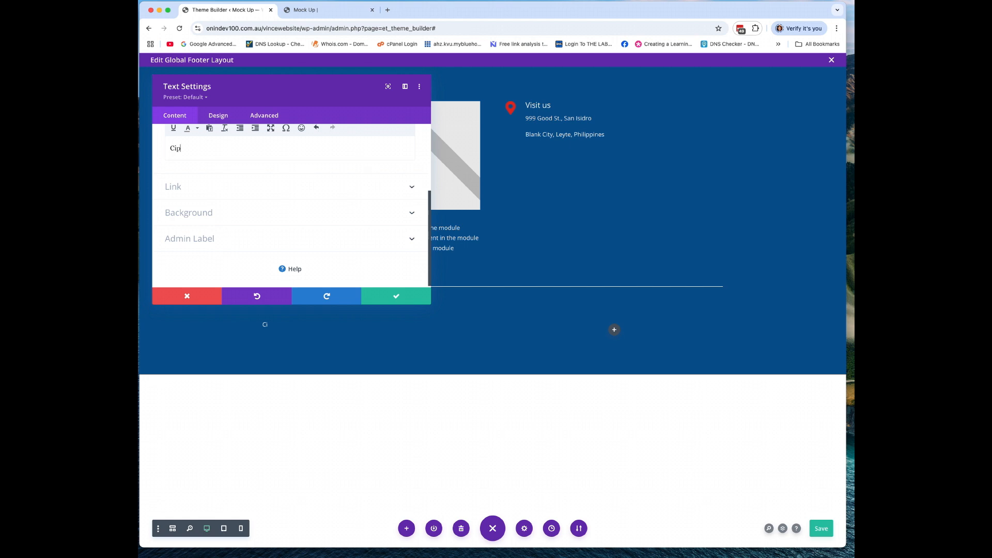
{"action": "type", "text": "right ©2025"}
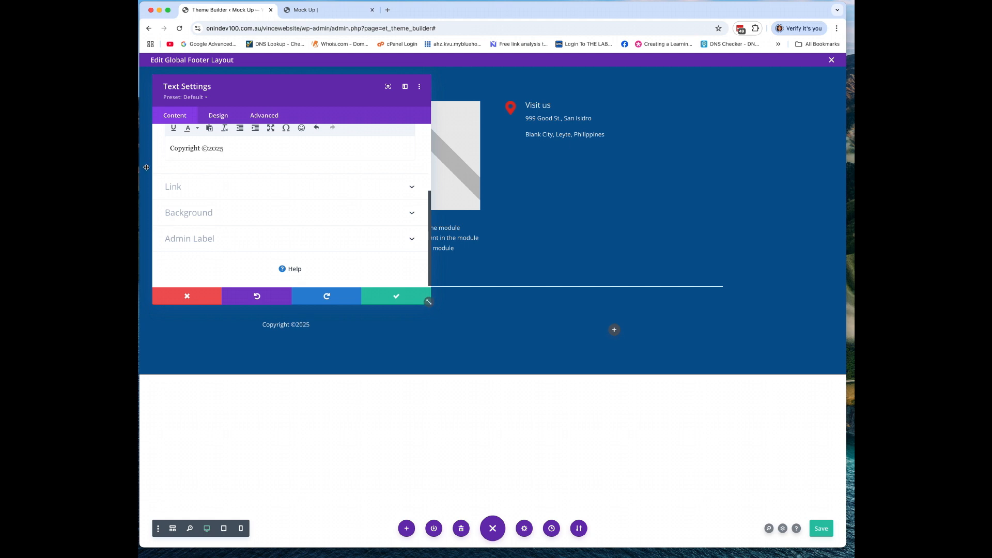
{"action": "left_click", "coordinate": [425, 299]}
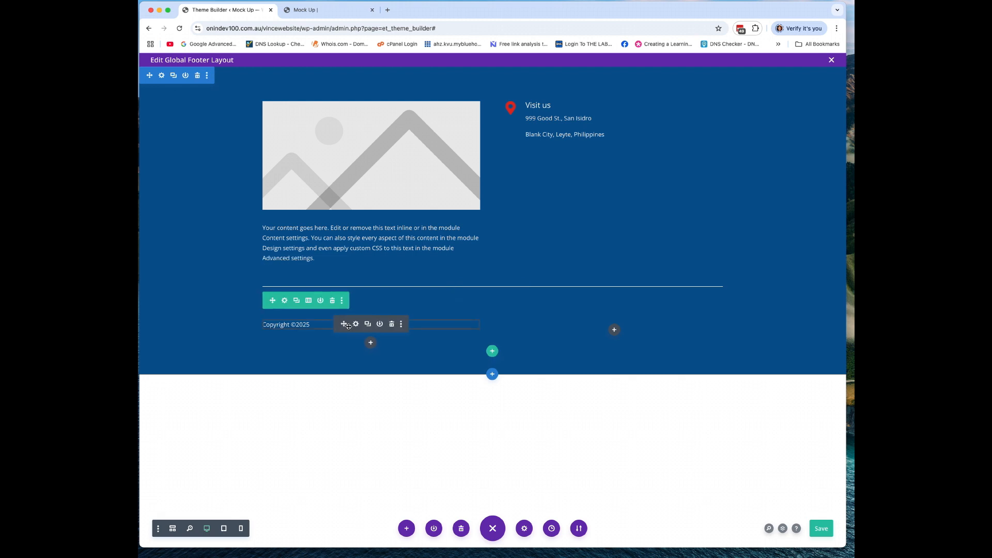
- Duplicate the "Copyright ©2025" text module into the row's second column and right-align the copy's text
{"action": "left_click", "coordinate": [368, 324]}
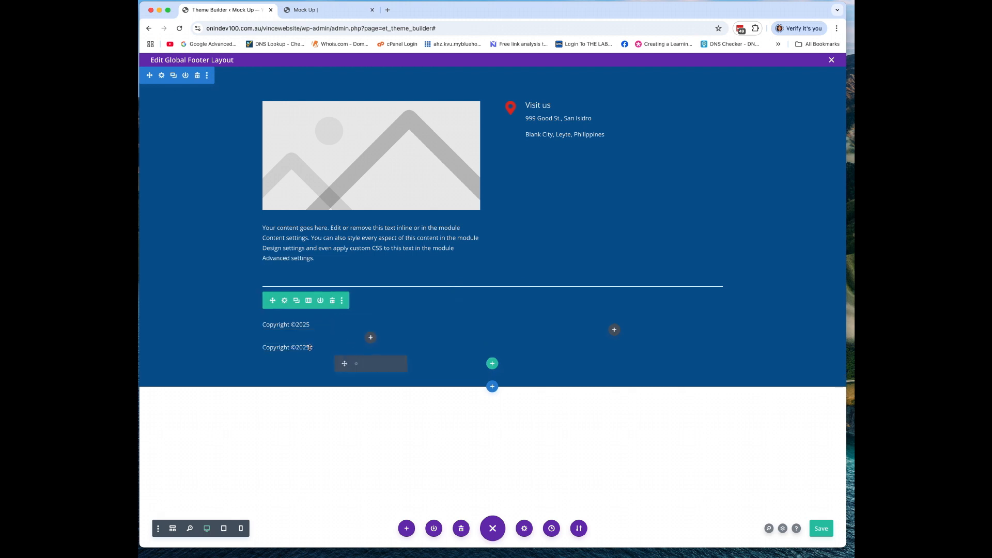
{"action": "left_click_drag", "start_coordinate": [512, 340], "coordinate": [618, 327]}
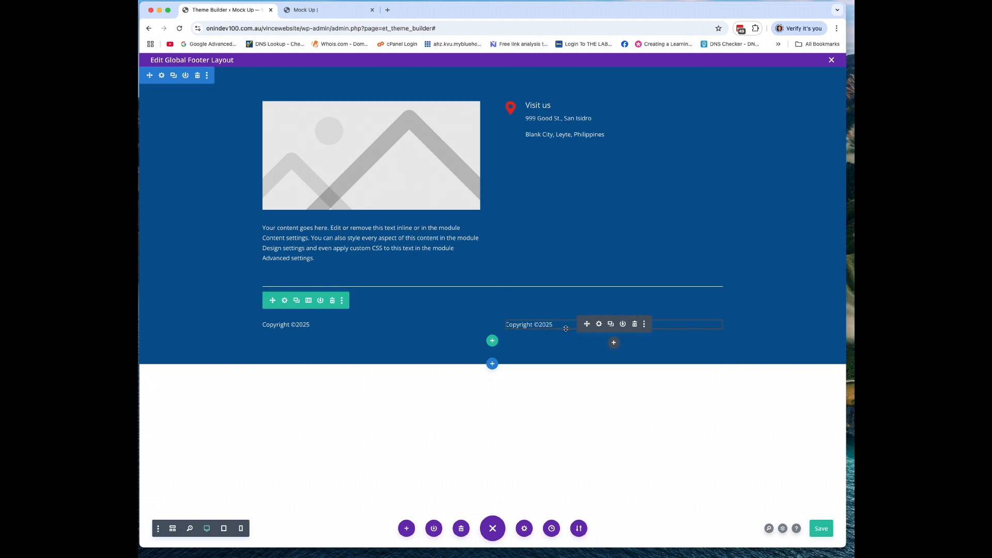
{"action": "left_click", "coordinate": [599, 324]}
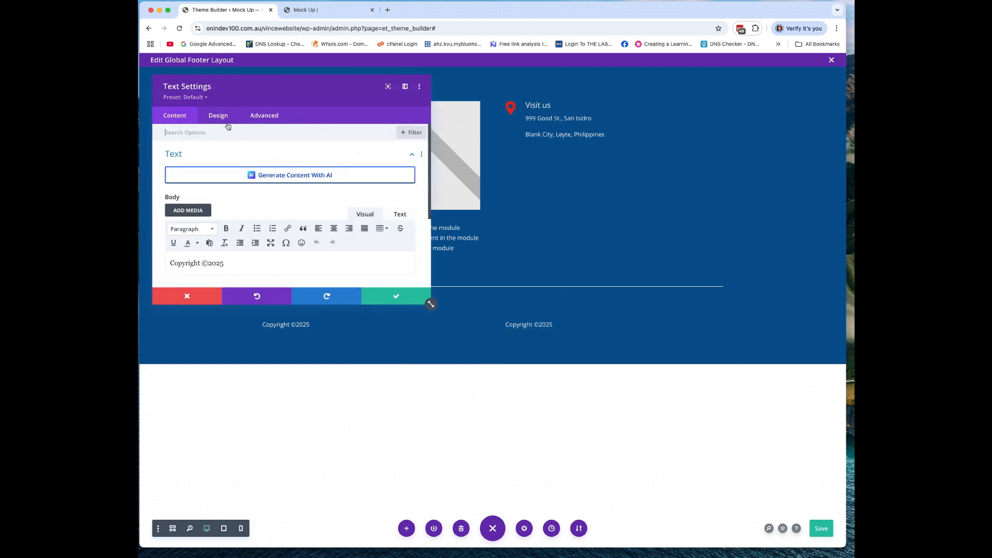
{"action": "left_click", "coordinate": [224, 123]}
{"action": "left_click", "coordinate": [249, 156]}
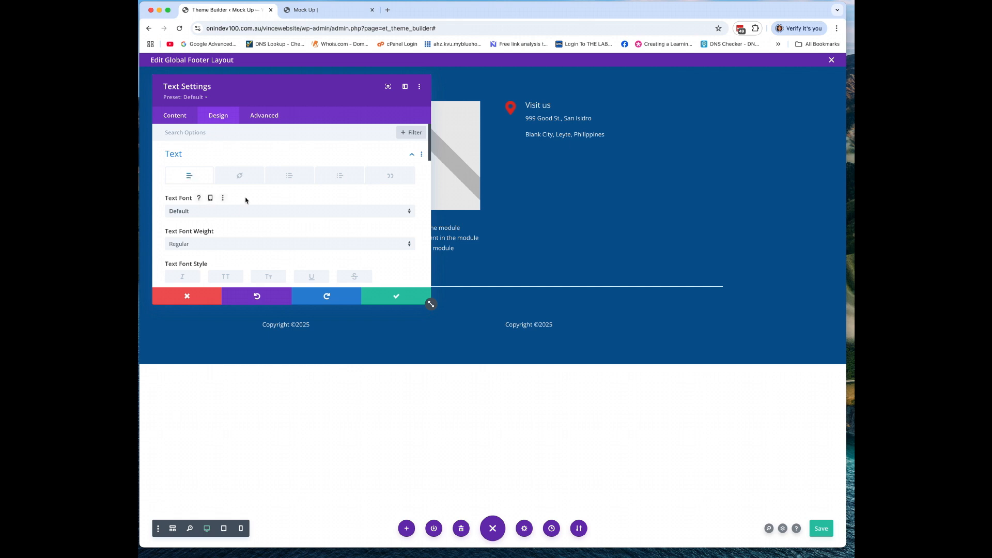
{"action": "scroll", "coordinate": [313, 186], "scroll_direction": "down", "scroll_amount": 1}
{"action": "scroll", "coordinate": [268, 200], "scroll_direction": "down", "scroll_amount": 4}
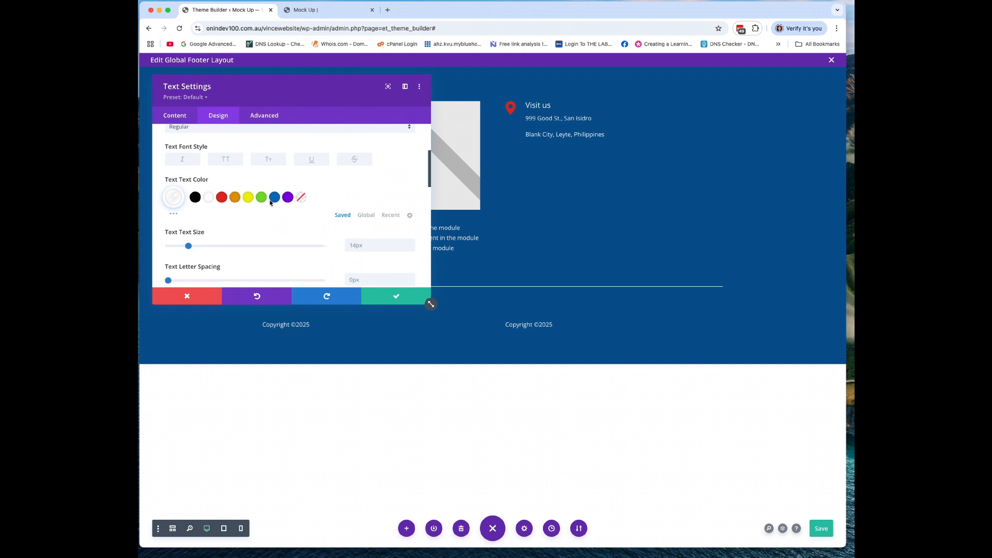
{"action": "scroll", "coordinate": [258, 196], "scroll_direction": "up", "scroll_amount": 5}
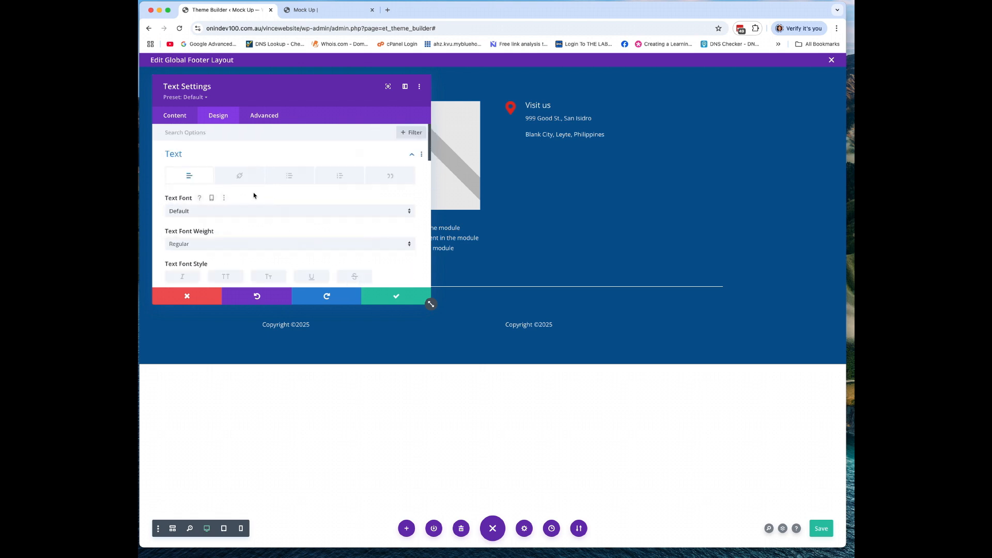
{"action": "right_click", "coordinate": [189, 180]}
{"action": "left_click", "coordinate": [176, 122]}
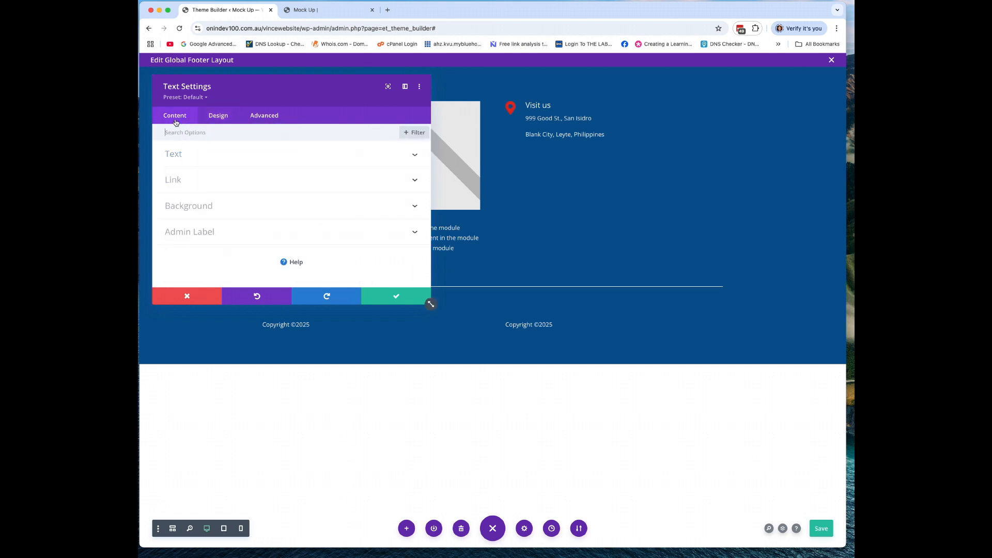
{"action": "left_click", "coordinate": [201, 160]}
{"action": "scroll", "coordinate": [316, 211], "scroll_direction": "down", "scroll_amount": 1}
{"action": "left_click_drag", "start_coordinate": [225, 242], "coordinate": [154, 234]}
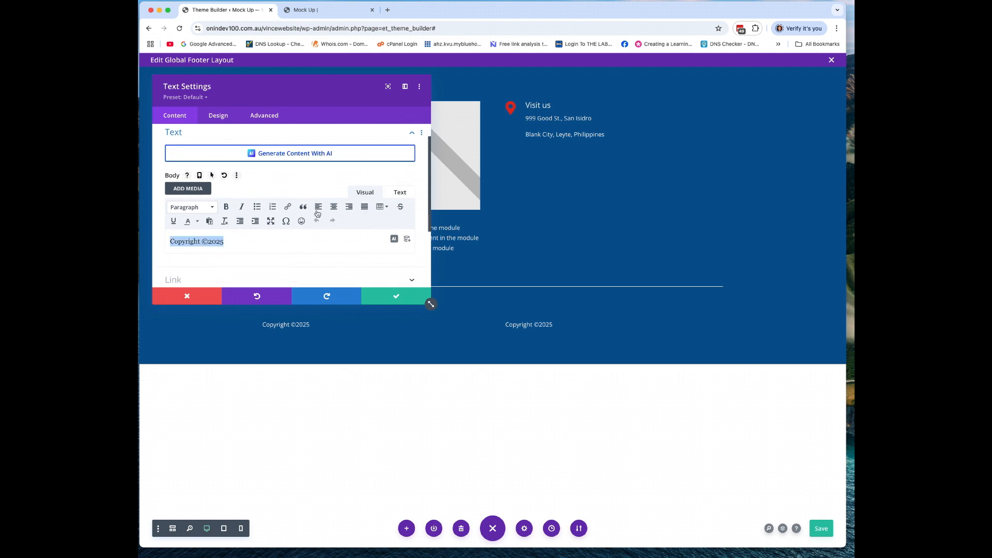
{"action": "left_click", "coordinate": [349, 207]}
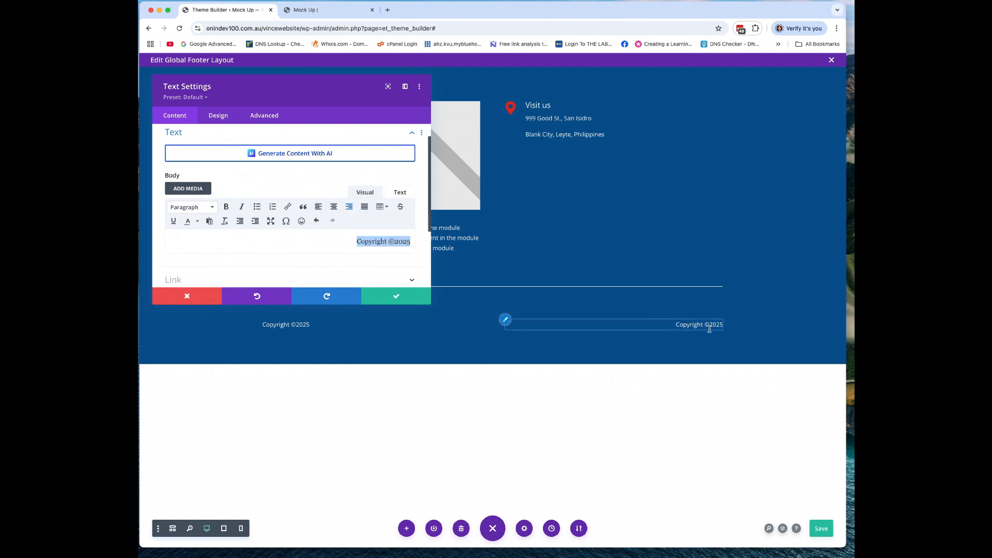
- Replace the text in the second column's module with "Designed by: Online Influence" and save the module
{"action": "left_click", "coordinate": [353, 242]}
{"action": "left_click_drag", "start_coordinate": [354, 240], "coordinate": [428, 246]}
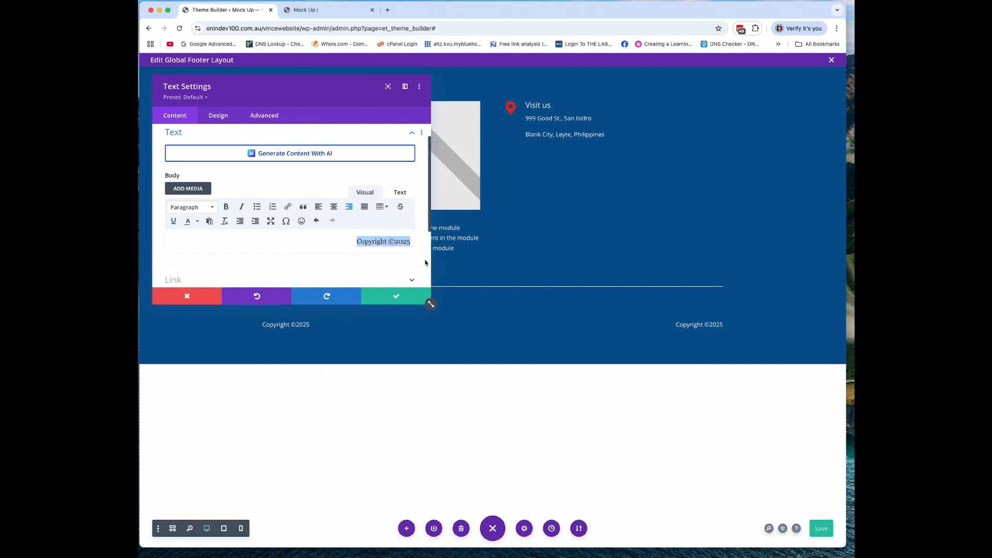
{"action": "type", "text": "Des"}
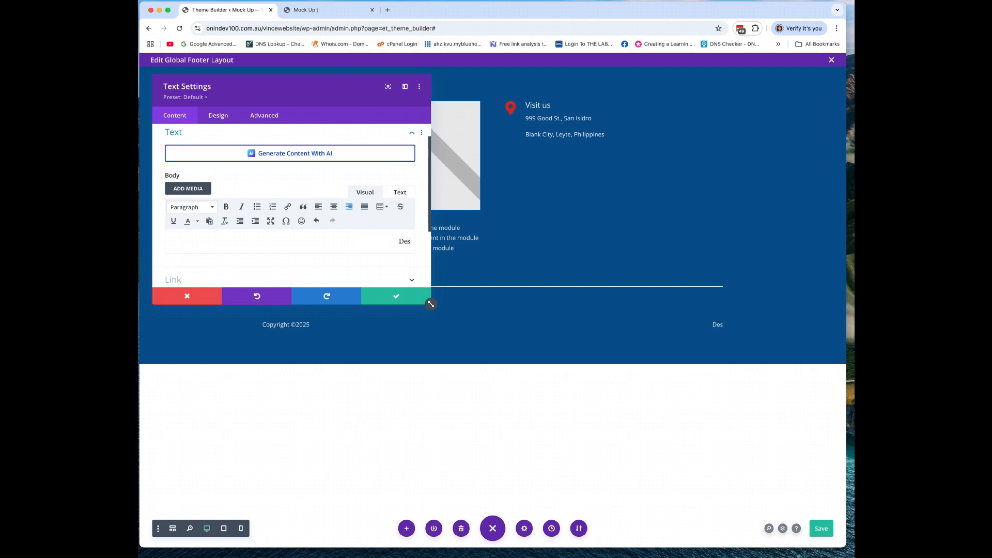
{"action": "type", "text": "igned by: Online Influence"}
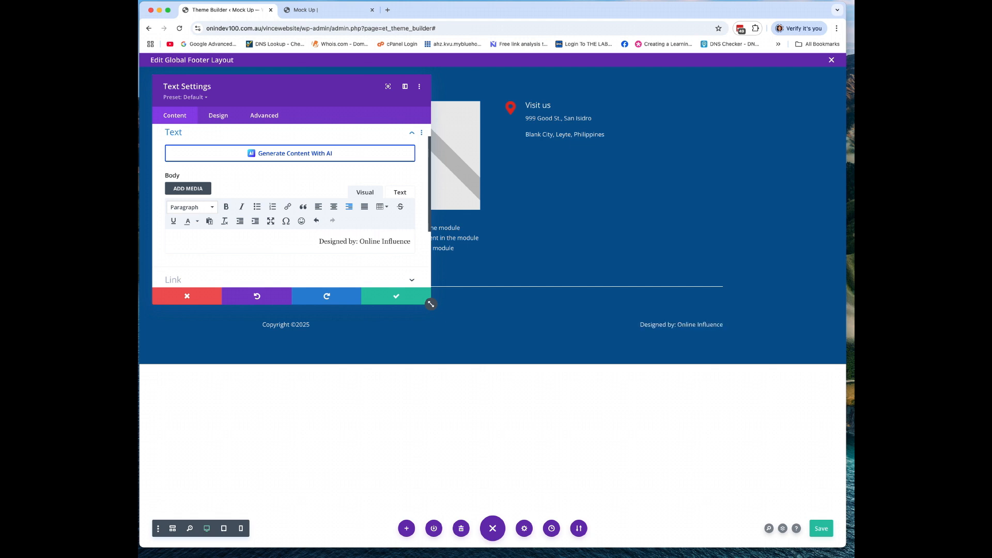
{"action": "left_click", "coordinate": [396, 296]}
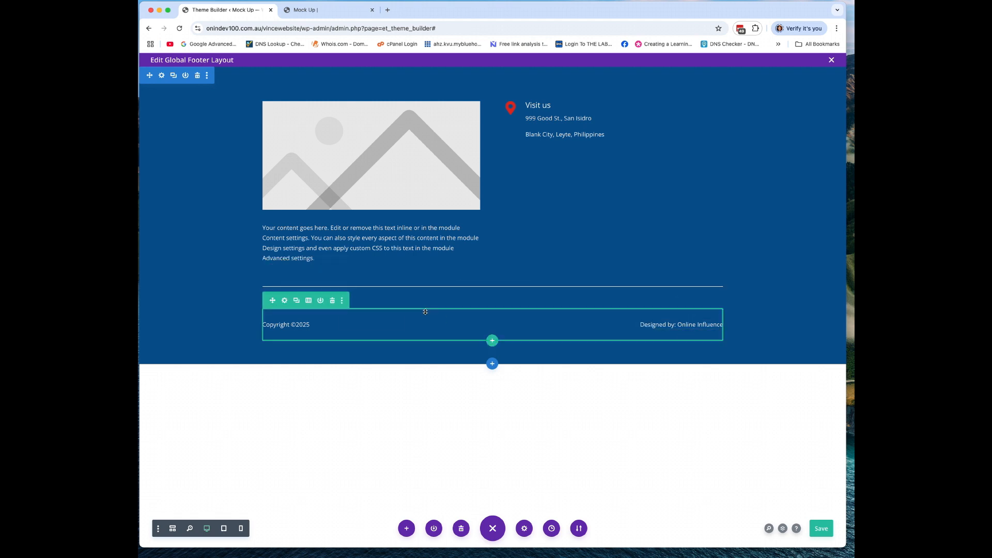
- Set the copyright row's linked top and bottom padding to 0px and save the row settings
{"action": "left_click", "coordinate": [285, 302]}
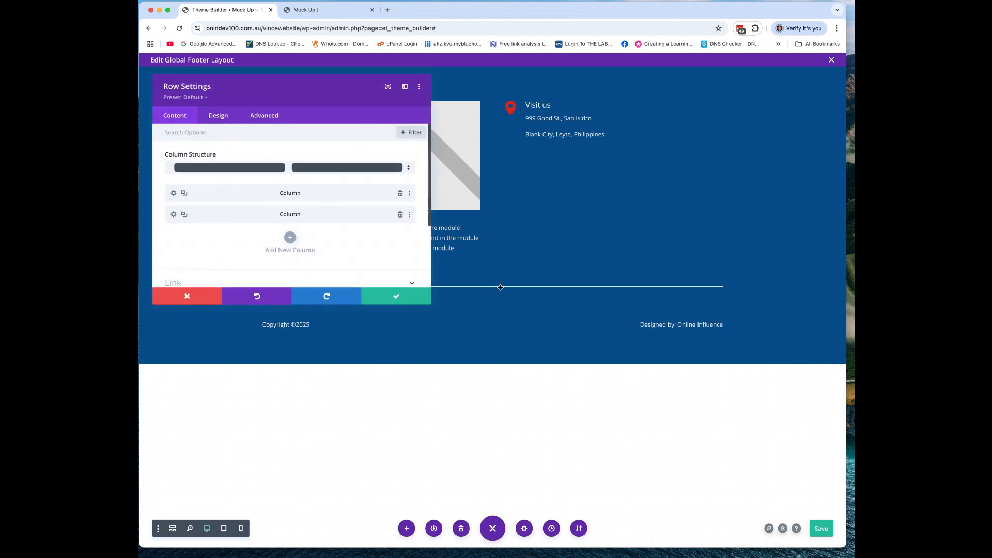
{"action": "left_click", "coordinate": [221, 119]}
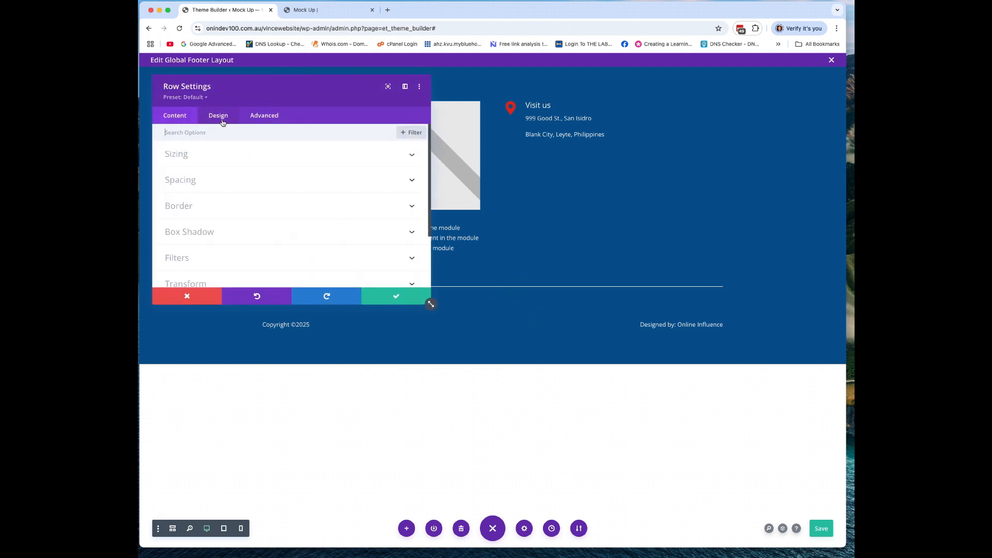
{"action": "left_click", "coordinate": [217, 182]}
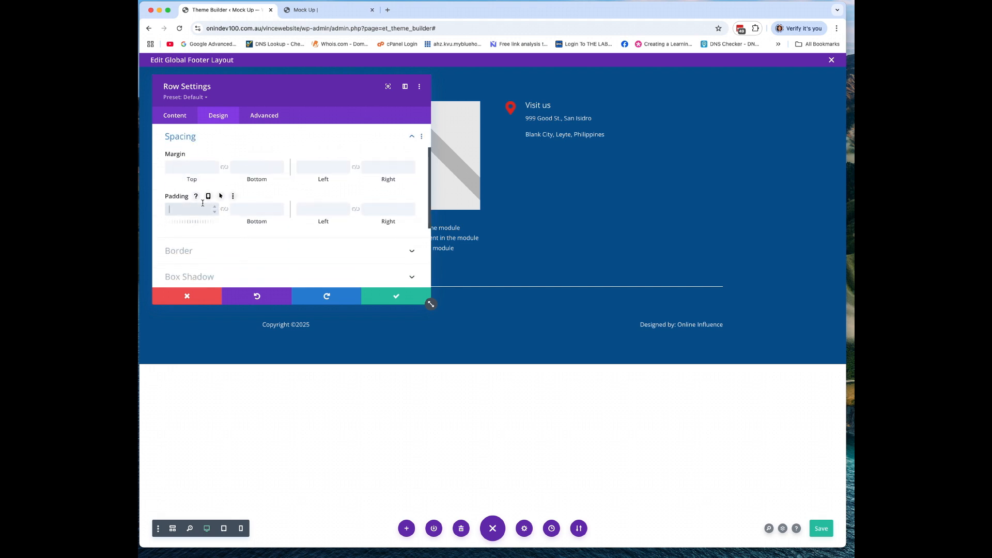
{"action": "type", "text": "0"}
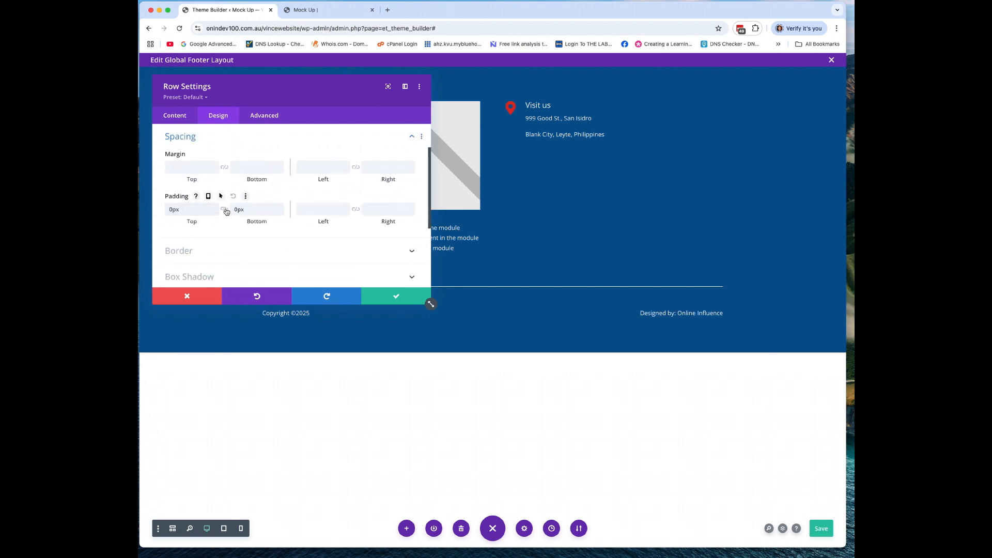
{"action": "left_click", "coordinate": [224, 209]}
{"action": "left_click", "coordinate": [372, 293]}
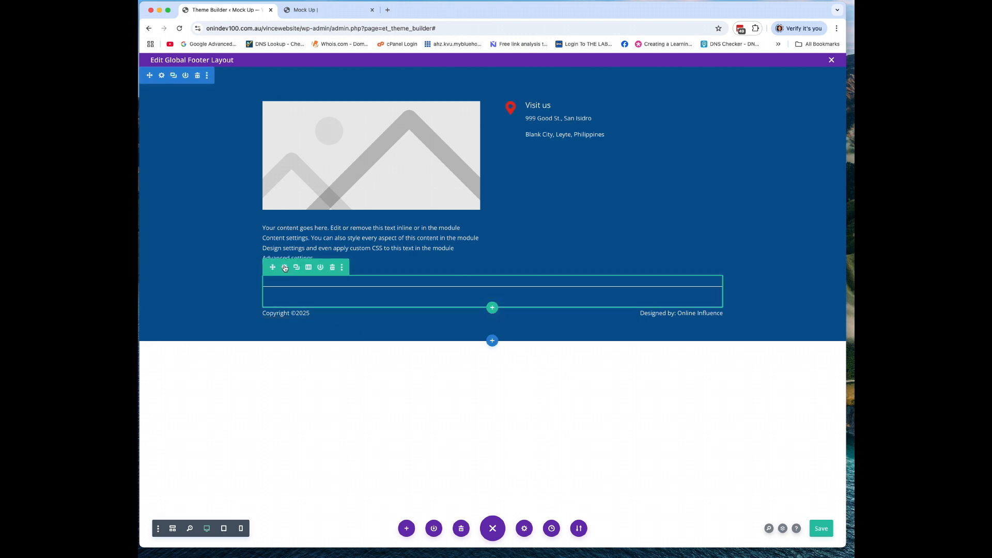
- Set the divider row's linked top and bottom padding to 0 and save the row settings
{"action": "left_click", "coordinate": [284, 268]}
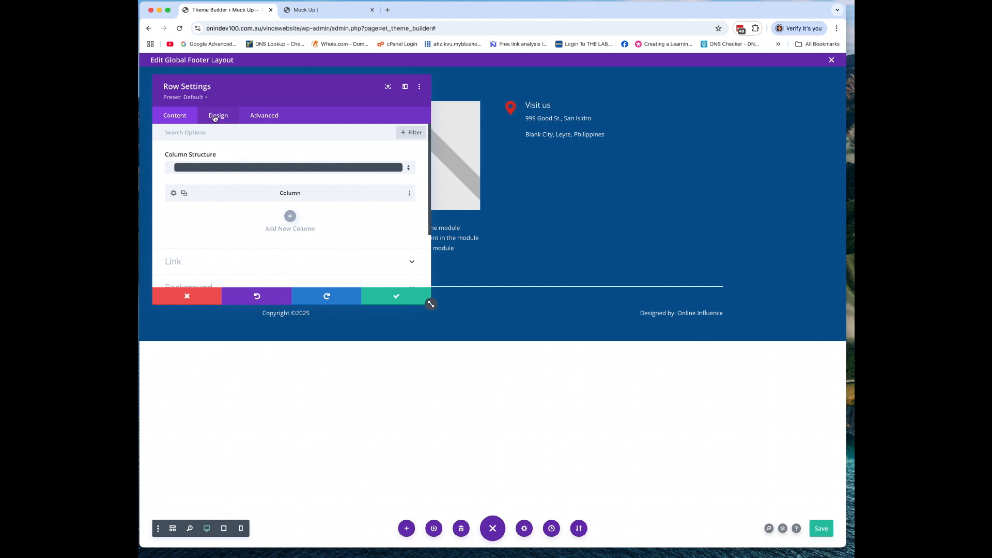
{"action": "left_click", "coordinate": [215, 117]}
{"action": "left_click", "coordinate": [216, 181]}
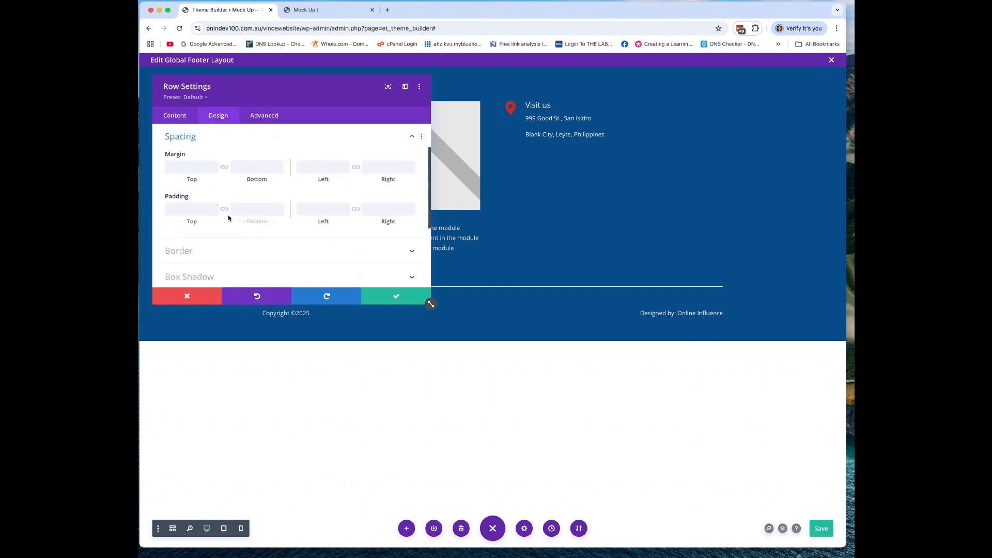
{"action": "left_click", "coordinate": [209, 212]}
{"action": "type", "text": "0"}
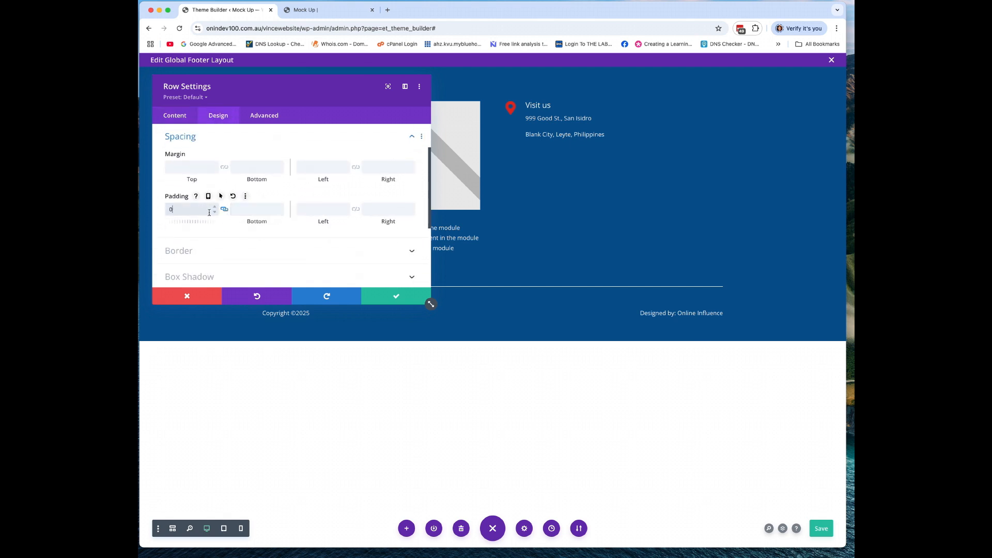
{"action": "left_click", "coordinate": [377, 299]}
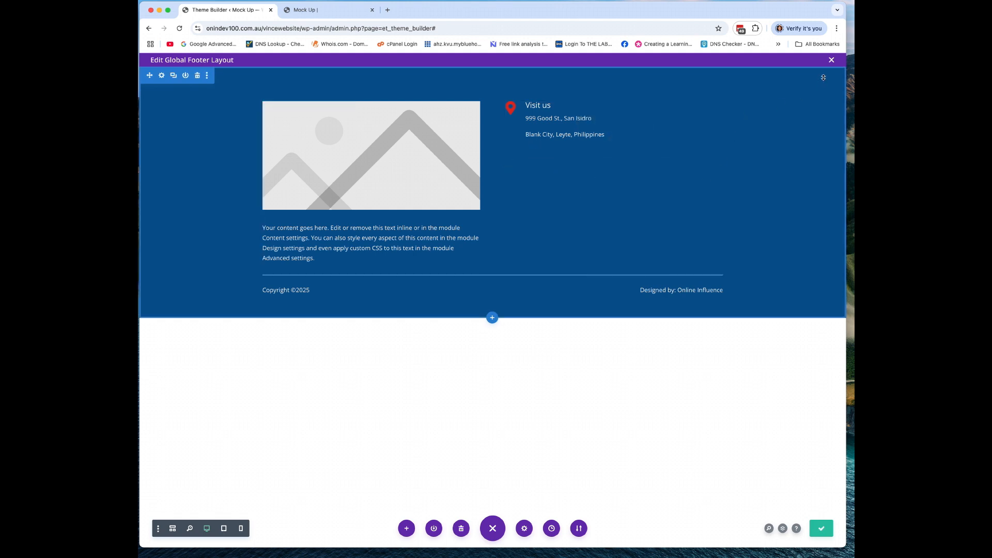
- Close the global footer layout editor and build a new Theme Builder template used on All Pages
{"action": "left_click", "coordinate": [832, 61]}
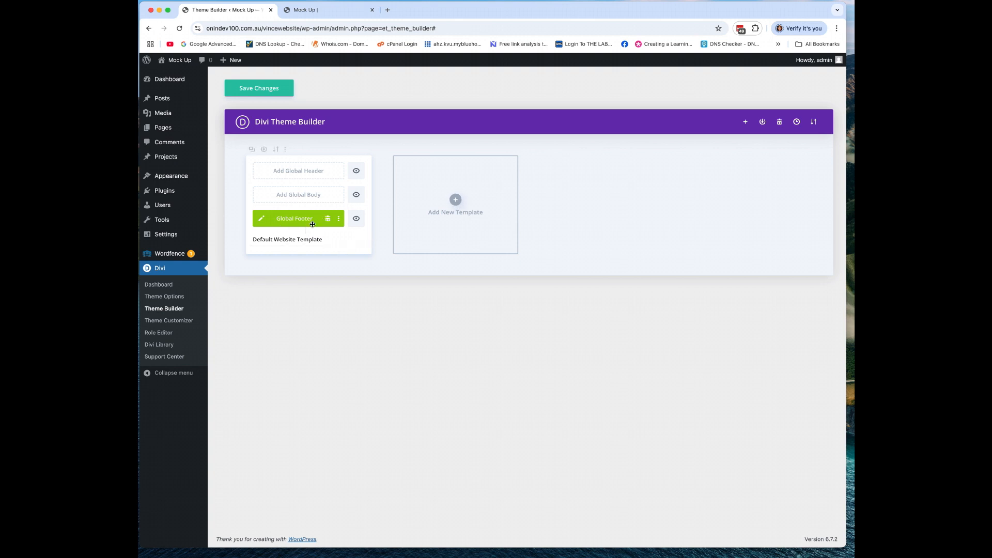
{"action": "left_click", "coordinate": [455, 199]}
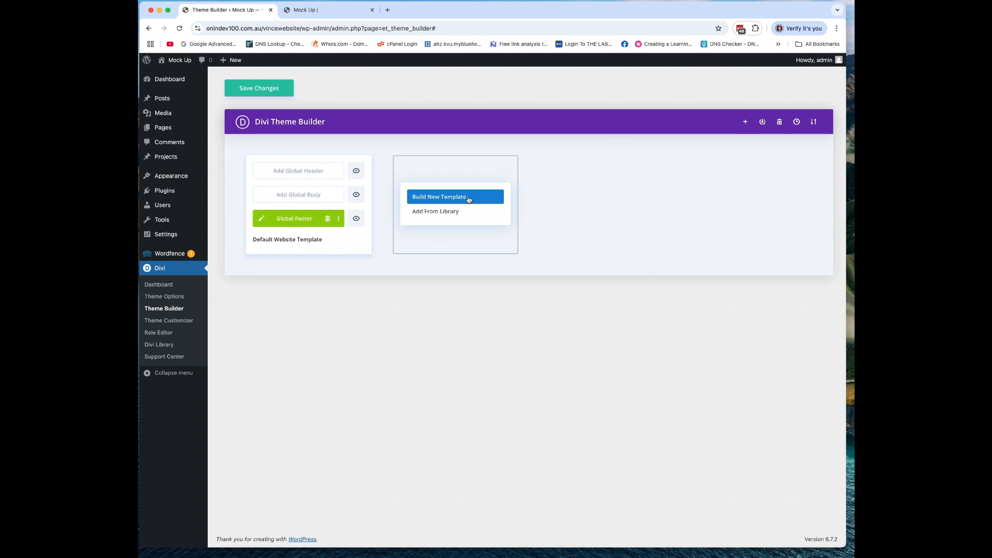
{"action": "left_click", "coordinate": [469, 199]}
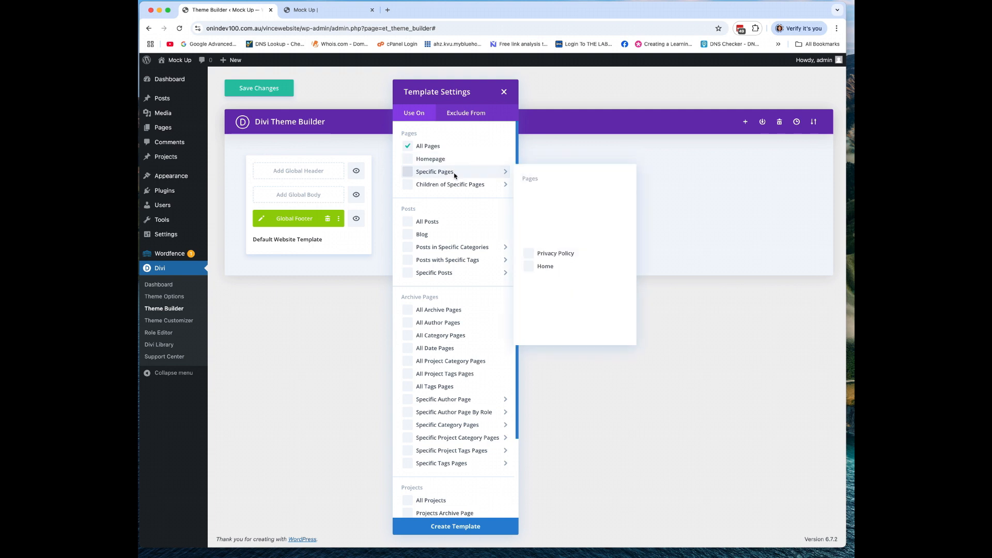
{"action": "mouse_move", "coordinate": [439, 173]}
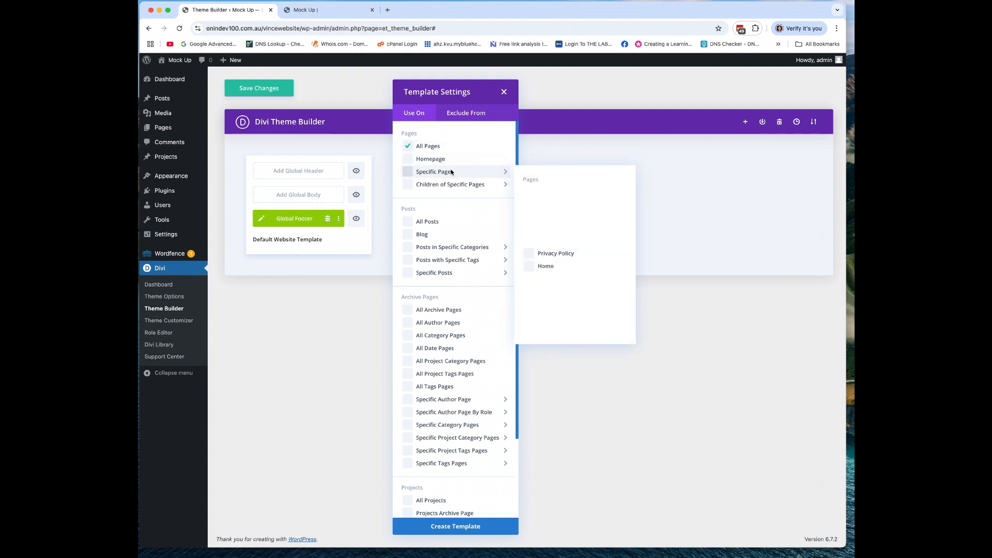
{"action": "mouse_move", "coordinate": [457, 194]}
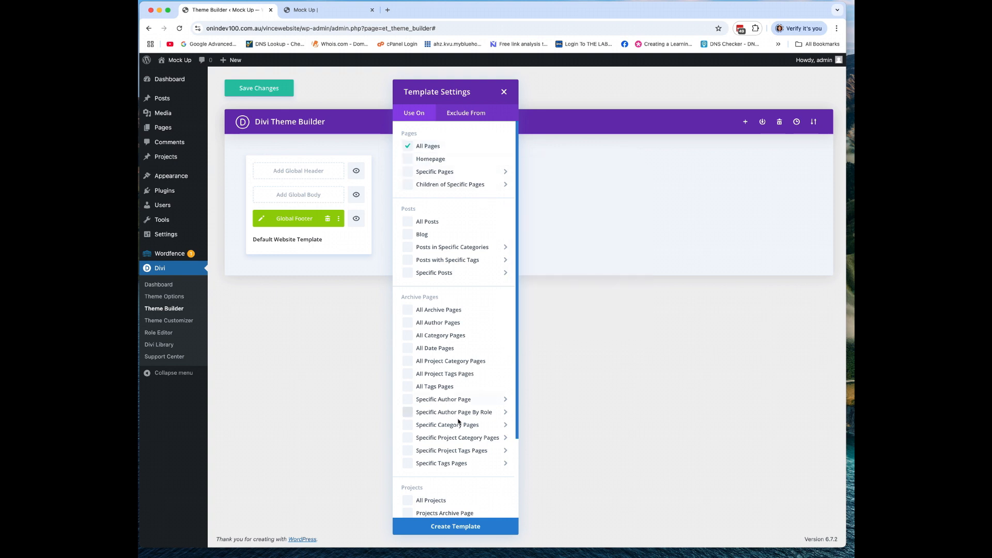
{"action": "left_click", "coordinate": [456, 529]}
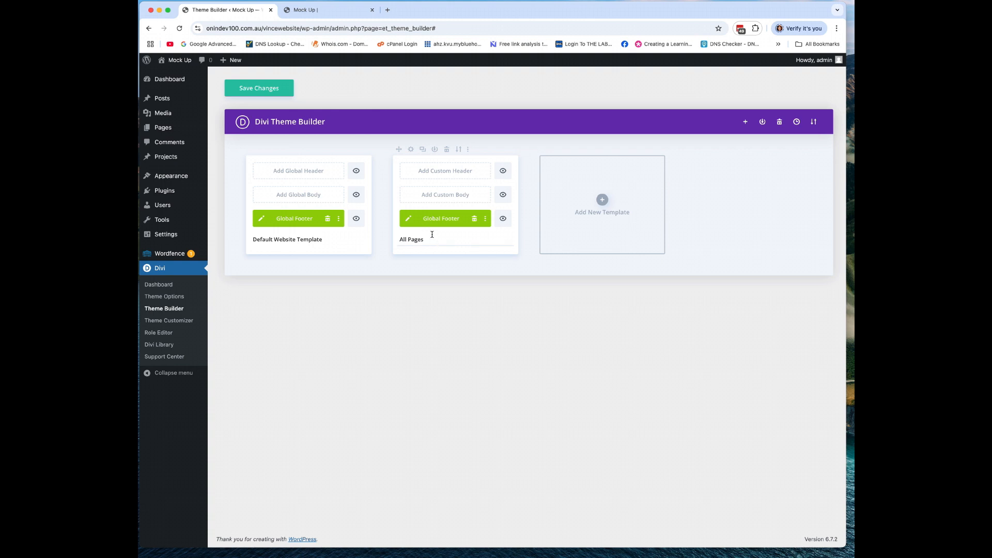
- Save the Theme Builder changes and switch to the Mock Up site's front page to check the footer
{"action": "left_click", "coordinate": [242, 89]}
{"action": "left_click", "coordinate": [325, 10]}
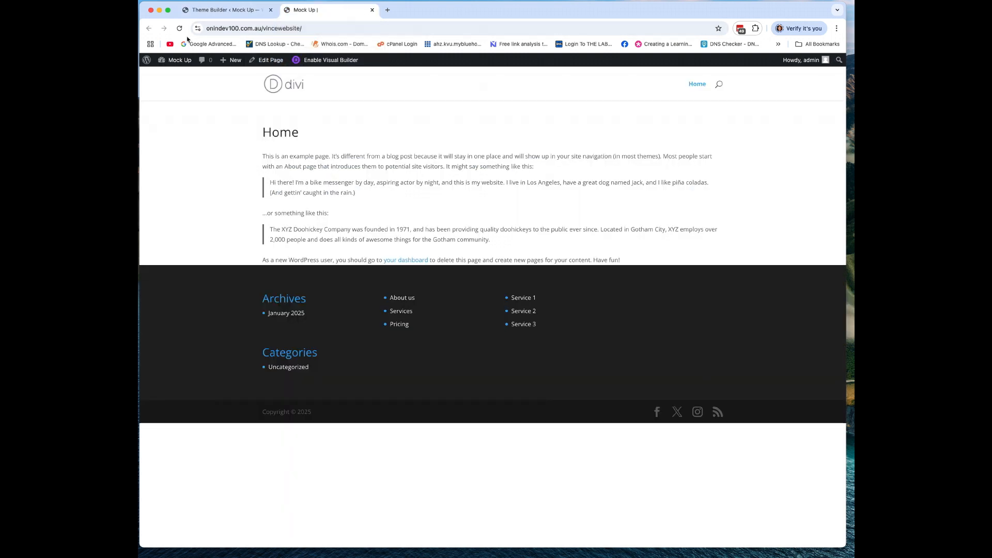